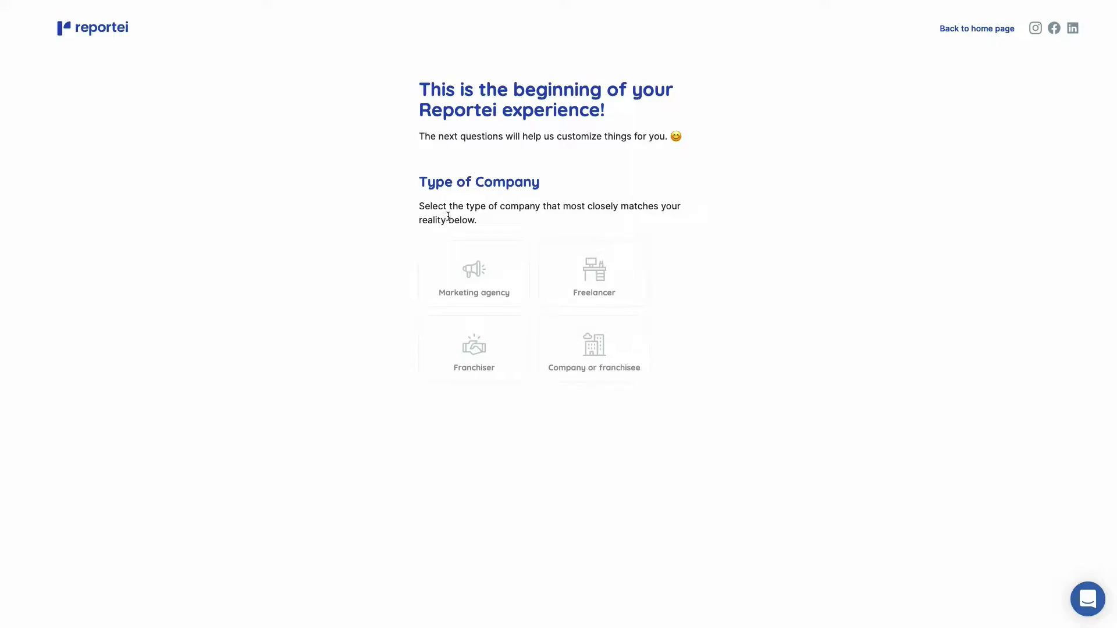
Answer onboarding with Marketing agency and 6-10 projects.
{"action": "left_click", "coordinate": [494, 264]}
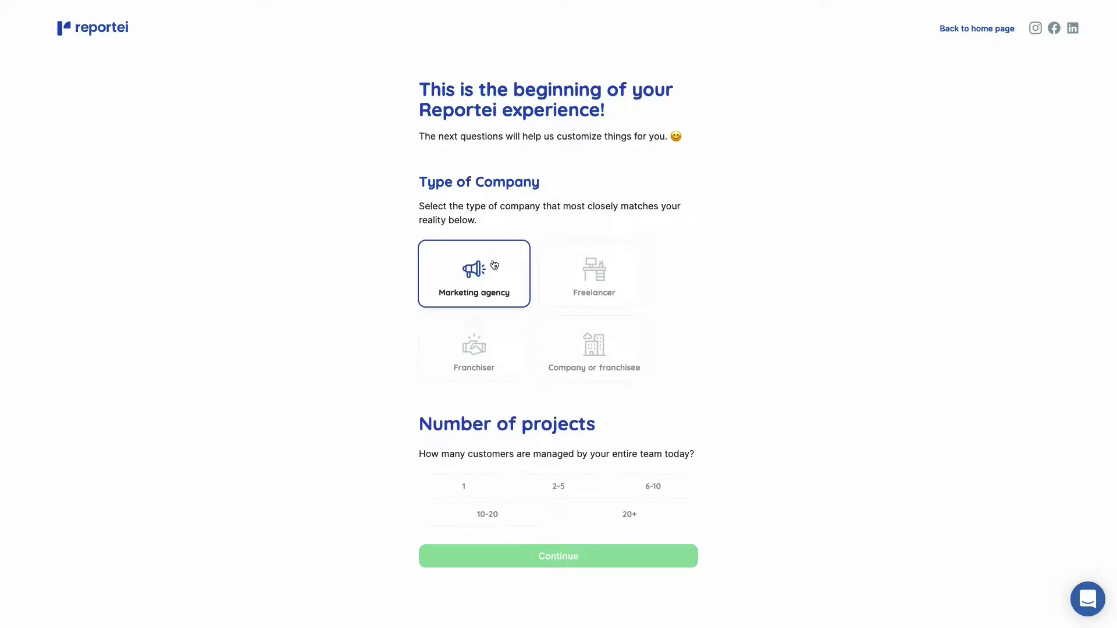
{"action": "left_click", "coordinate": [654, 490]}
Continue past onboarding and enter client name 'Reportei' with English as report language.
{"action": "left_click", "coordinate": [558, 603]}
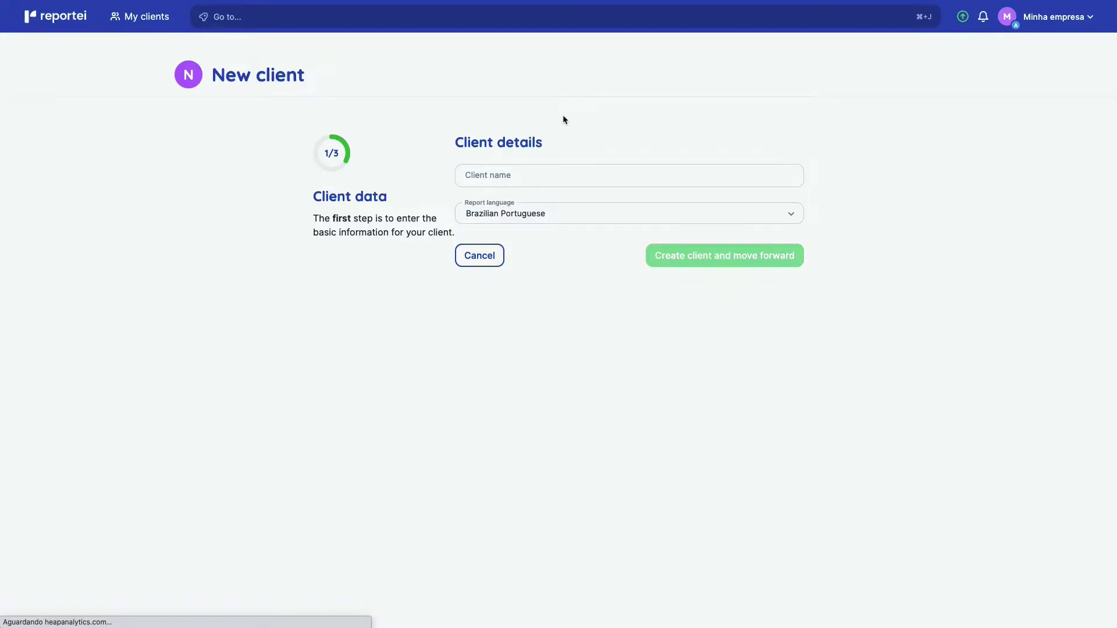
{"action": "left_click", "coordinate": [539, 169]}
{"action": "type", "text": "Reportei"}
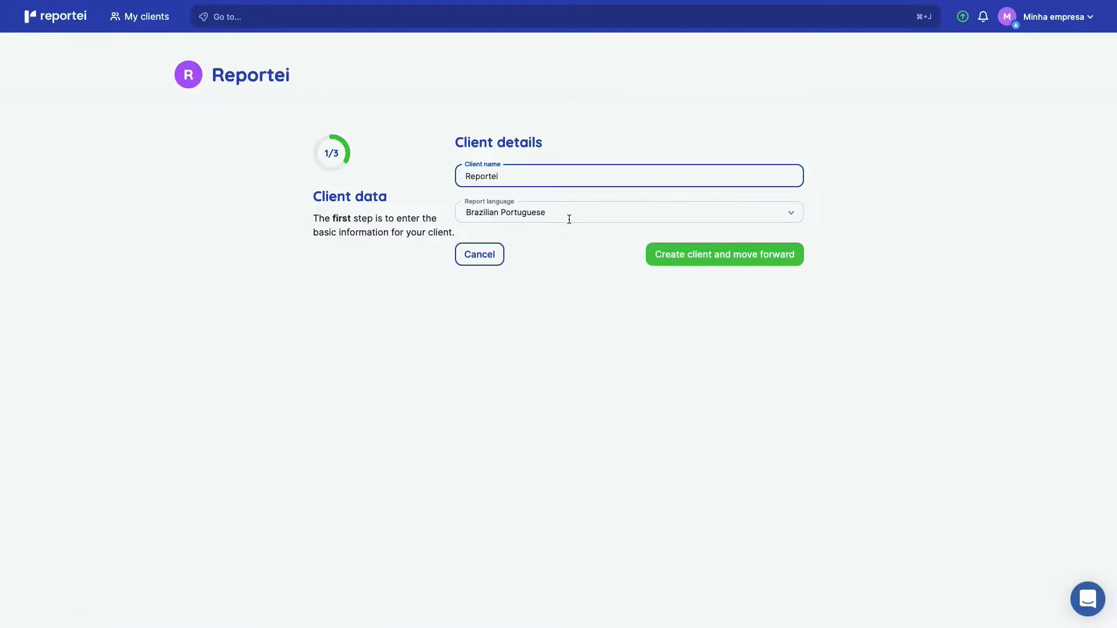
{"action": "left_click", "coordinate": [571, 213]}
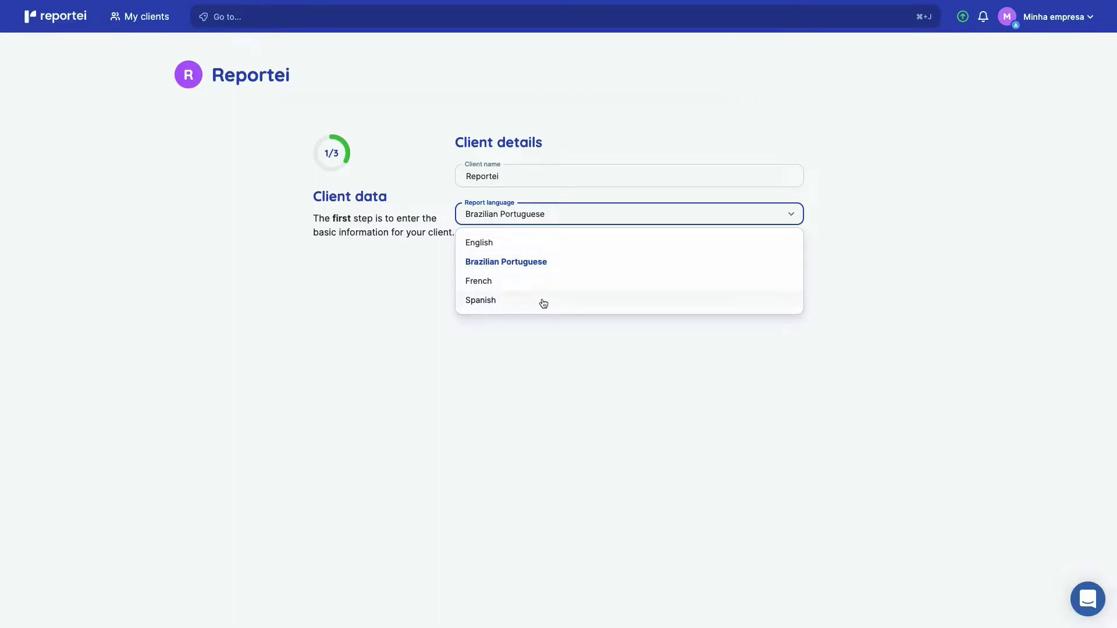
{"action": "left_click", "coordinate": [543, 242]}
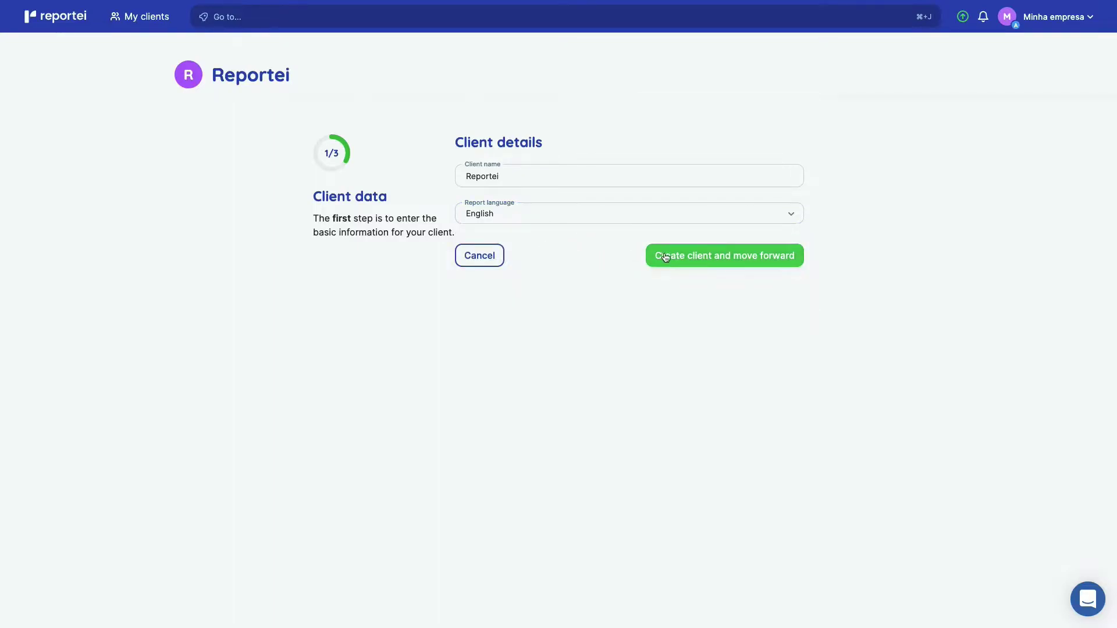
Create the Reportei client and begin the Facebook integration from the data sources list.
{"action": "left_click", "coordinate": [665, 255]}
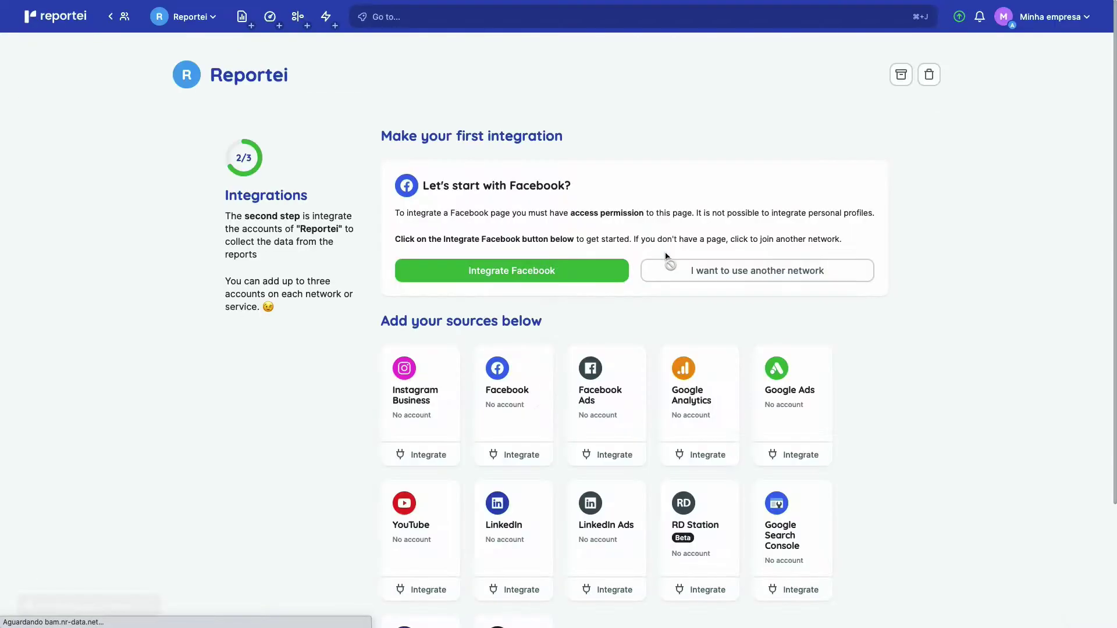
{"action": "scroll", "coordinate": [666, 256], "scroll_direction": "down", "scroll_amount": 2}
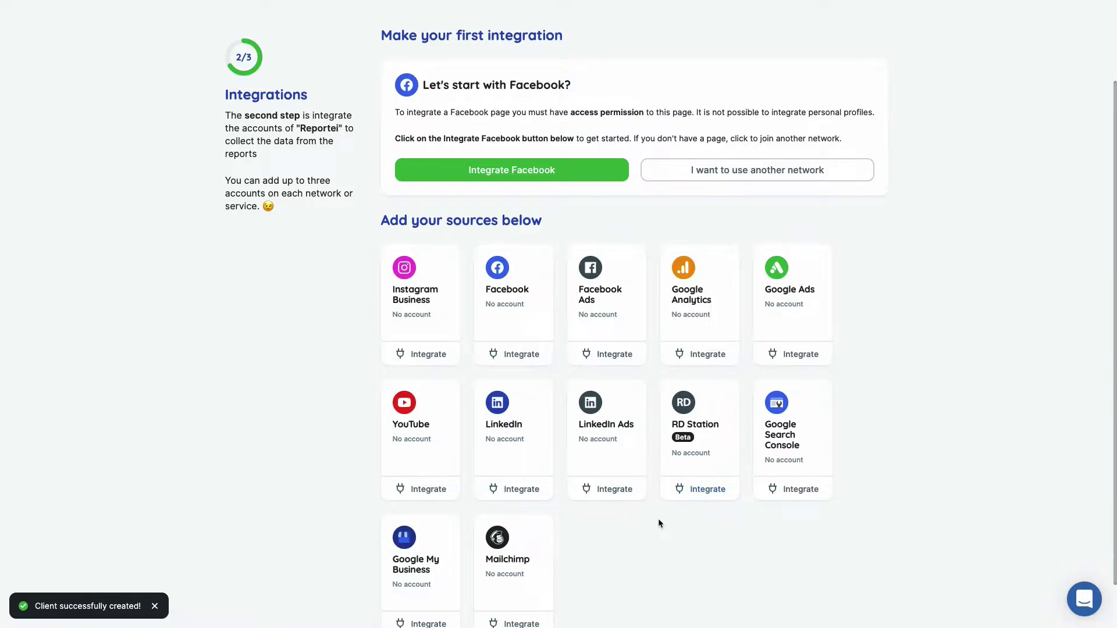
{"action": "scroll", "coordinate": [658, 519], "scroll_direction": "up", "scroll_amount": 2}
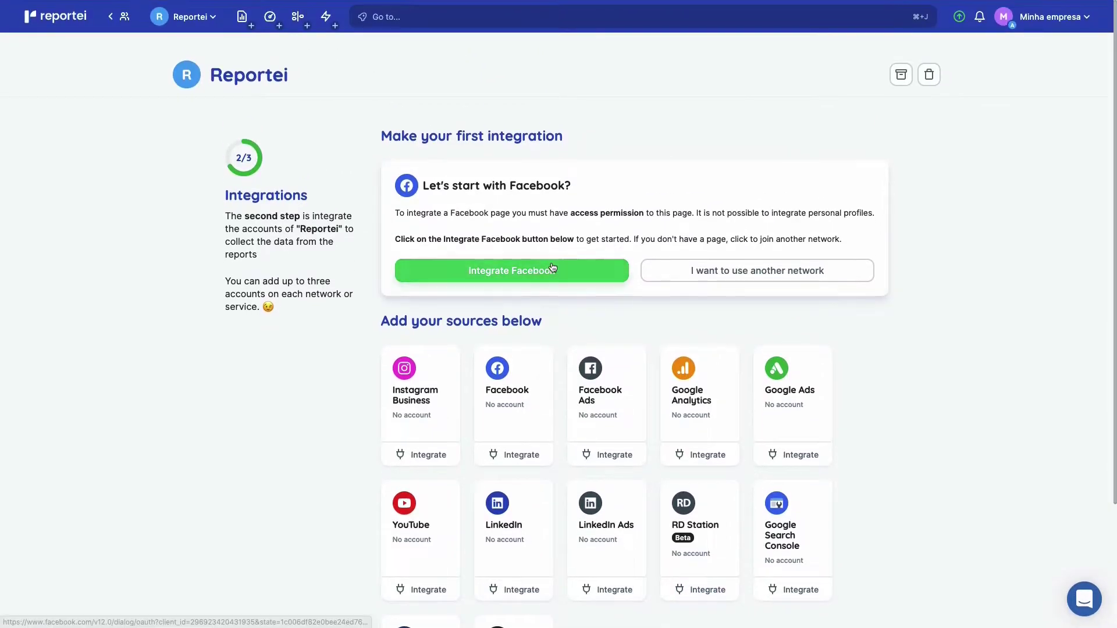
{"action": "left_click", "coordinate": [553, 274]}
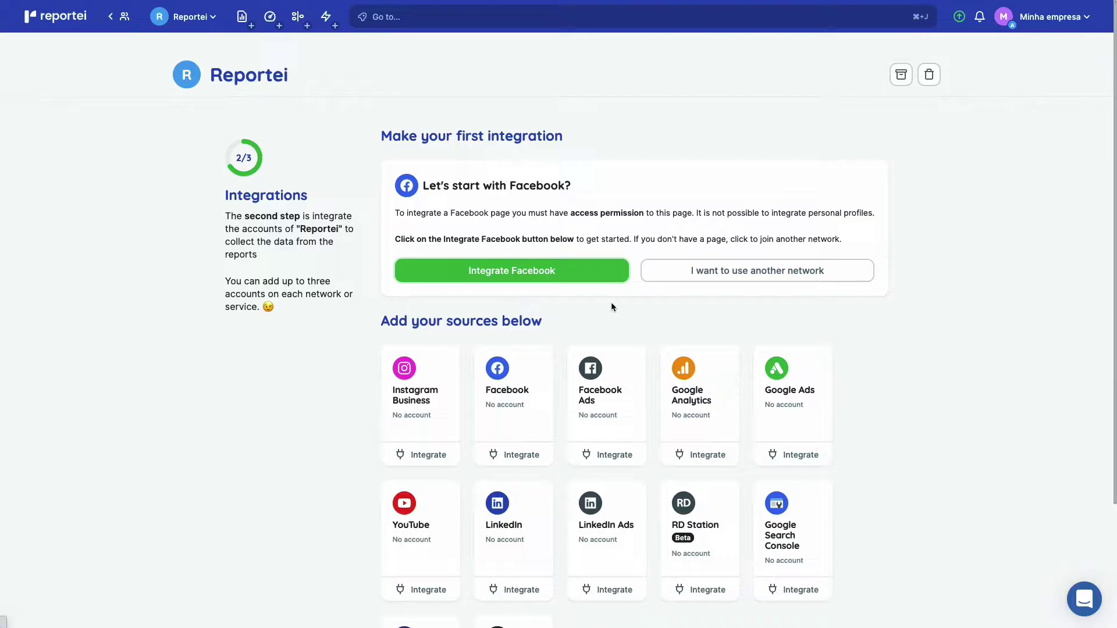
Re-enter the Facebook account password to authorise Reportei's access.
{"action": "type", "text": "•••••••"}
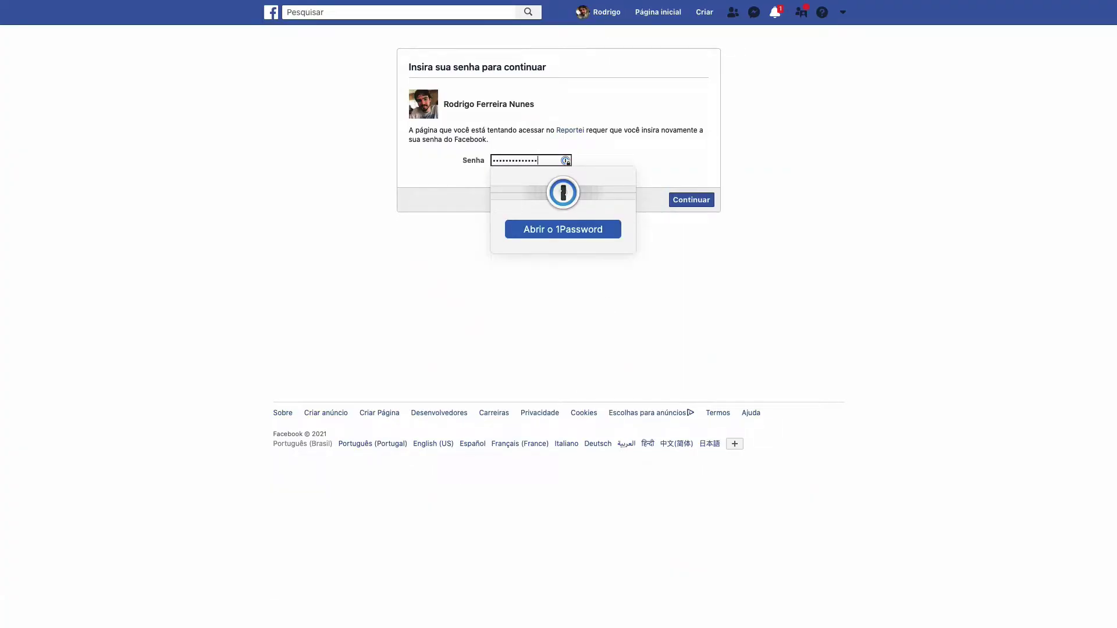
{"action": "left_click", "coordinate": [697, 204]}
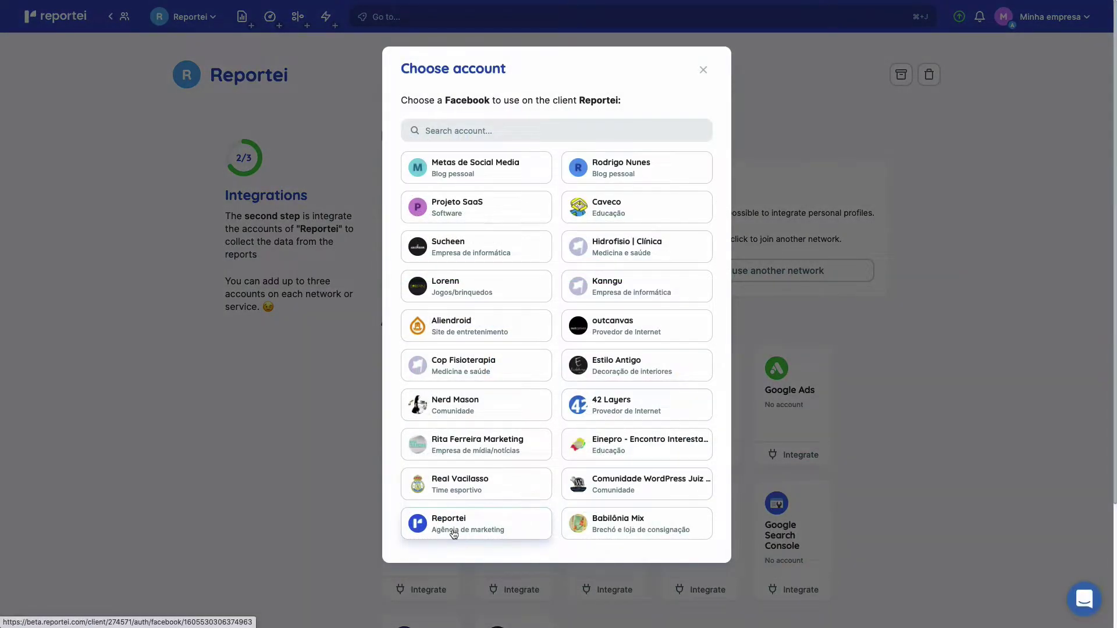
Connect the Reportei Facebook page and its detected Instagram Business account.
{"action": "left_click", "coordinate": [454, 533]}
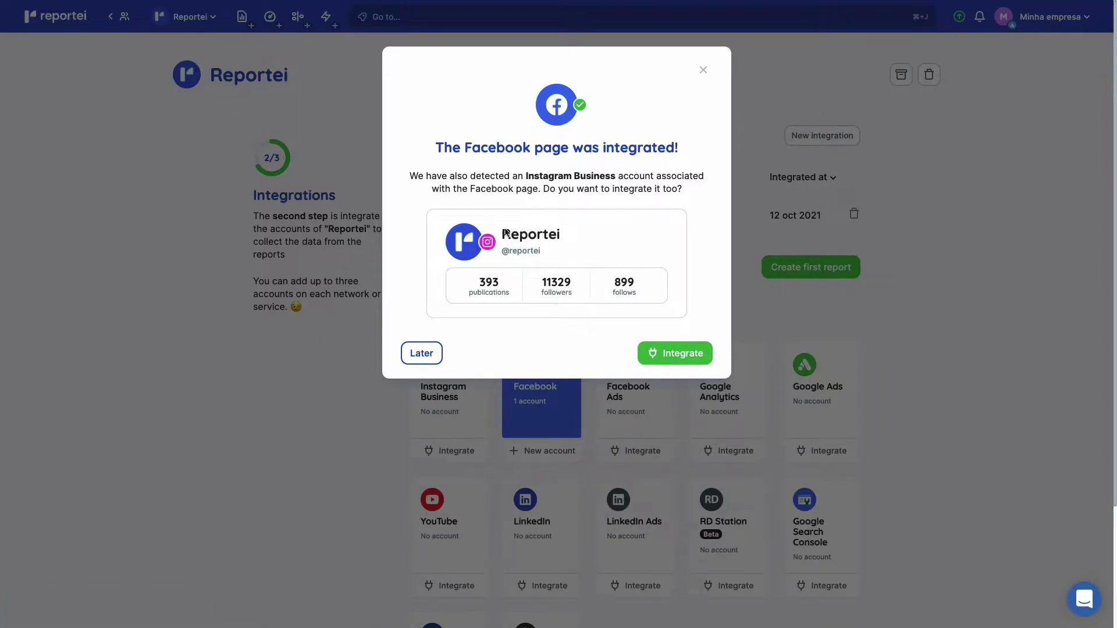
{"action": "left_click", "coordinate": [705, 352]}
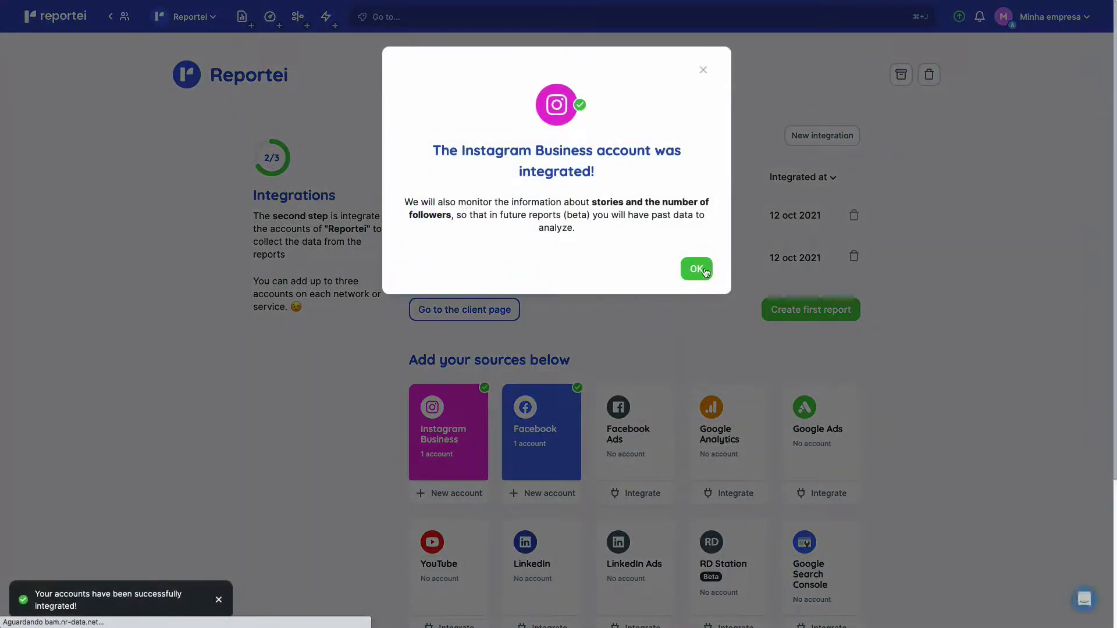
{"action": "left_click", "coordinate": [702, 267]}
Connect the Reportei Facebook Ads account and review the three active integrations.
{"action": "left_click", "coordinate": [637, 498]}
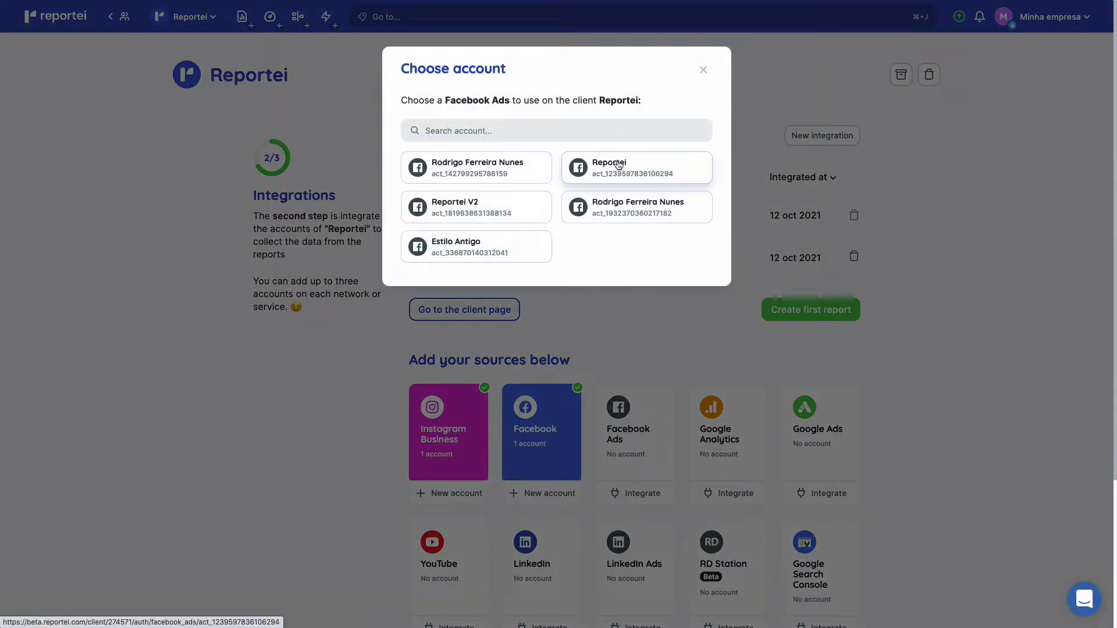
{"action": "left_click", "coordinate": [619, 166]}
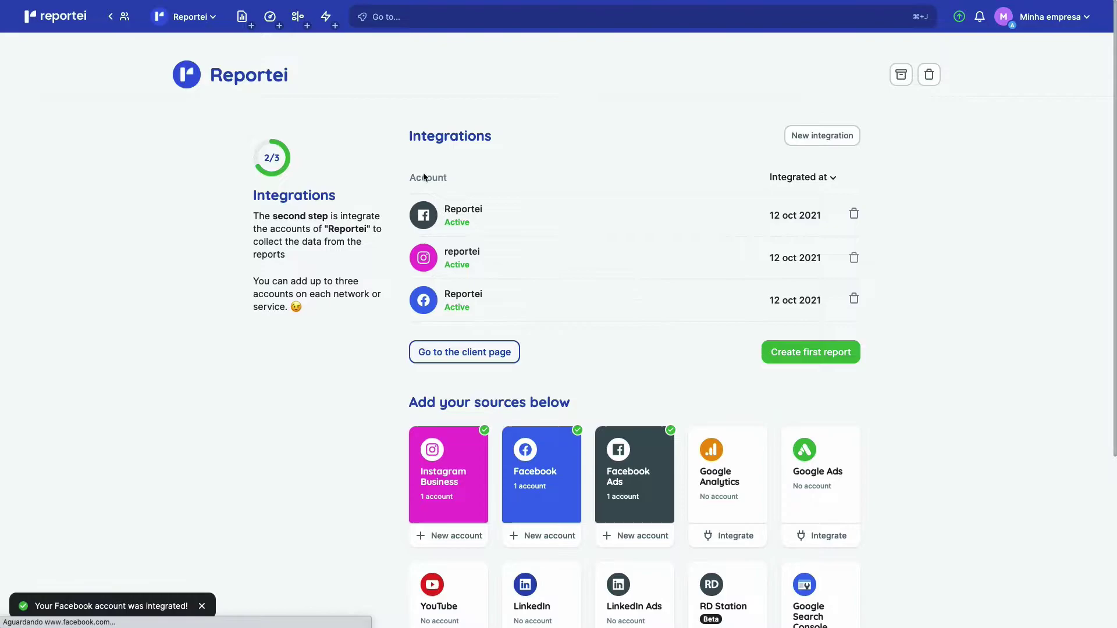
{"action": "scroll", "coordinate": [766, 431], "scroll_direction": "down", "scroll_amount": 5}
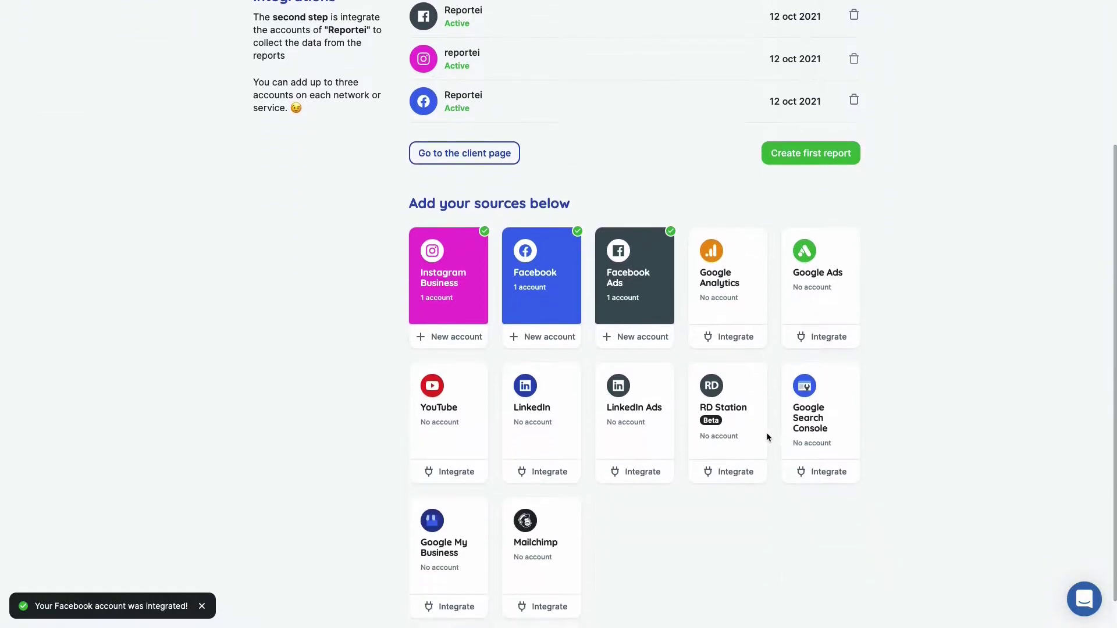
{"action": "scroll", "coordinate": [712, 223], "scroll_direction": "up", "scroll_amount": 4}
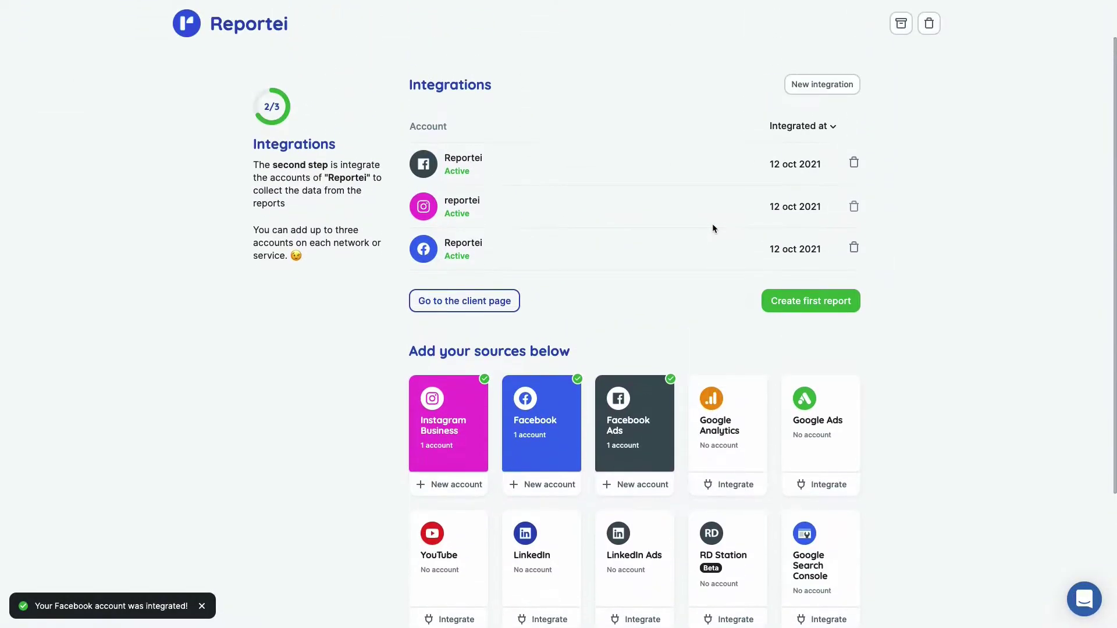
Start a Classic Template report with custom analysis period 09/01/2021–09/30/2021.
{"action": "left_click", "coordinate": [803, 334]}
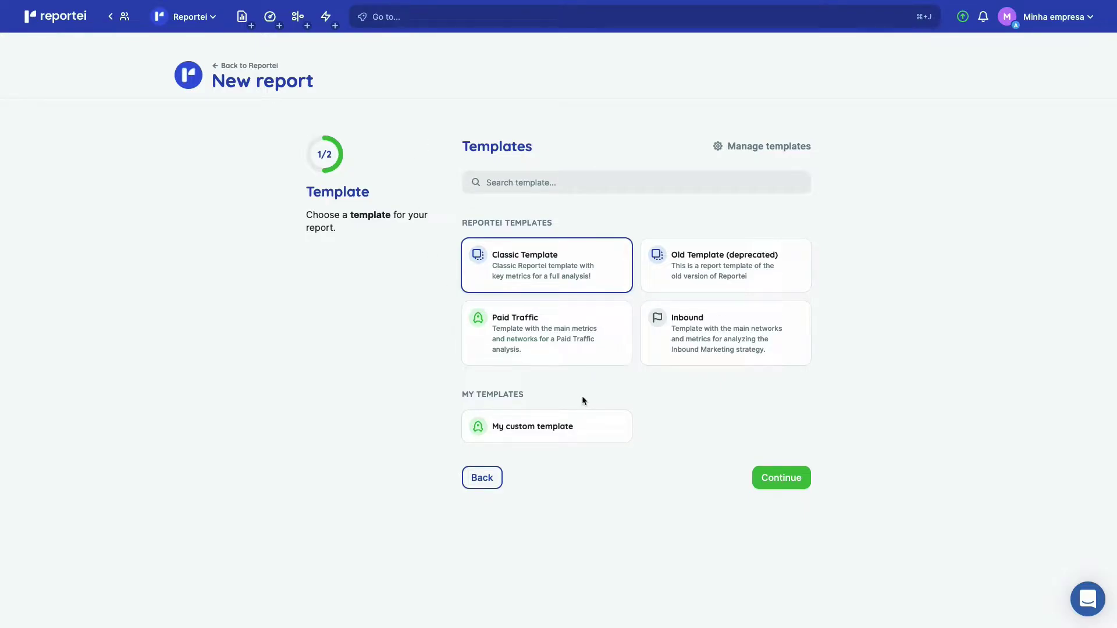
{"action": "left_click", "coordinate": [791, 483]}
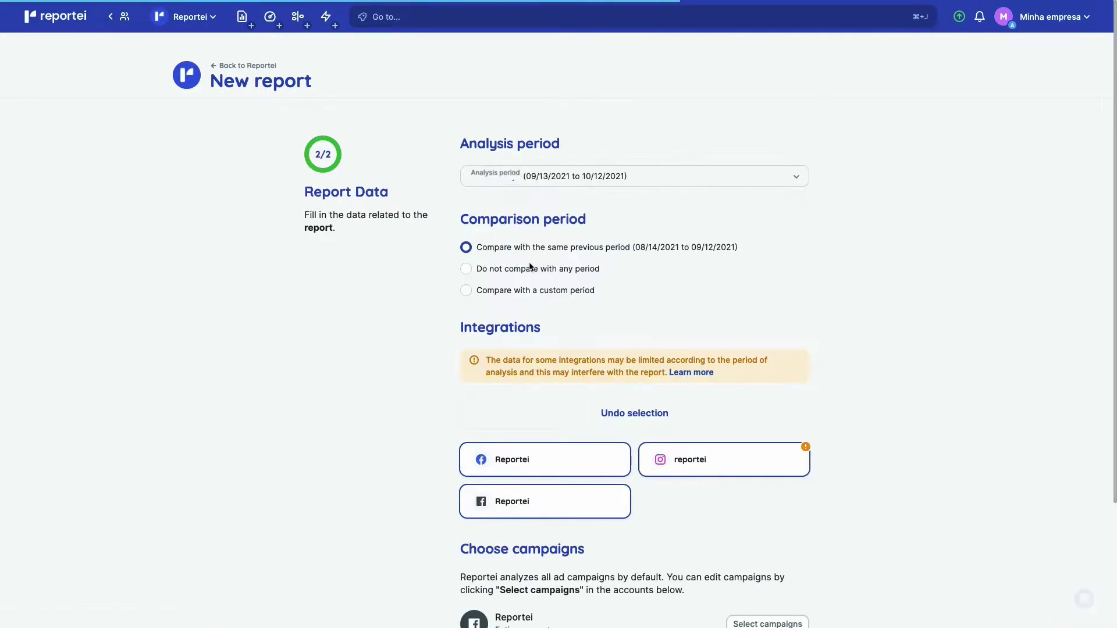
{"action": "left_click", "coordinate": [568, 177]}
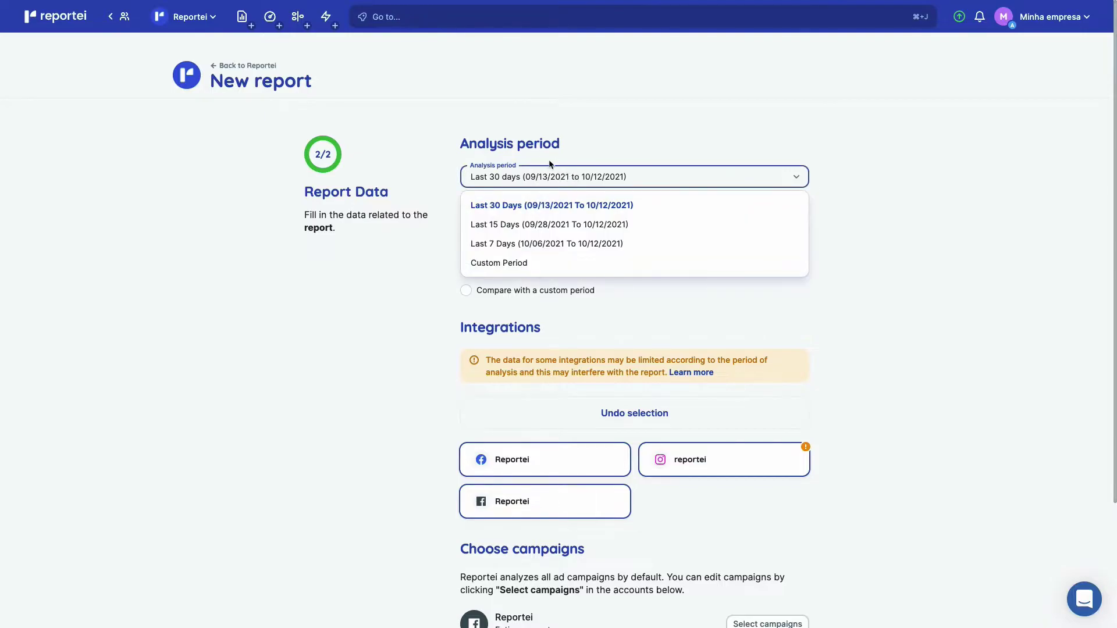
{"action": "left_click", "coordinate": [533, 264]}
{"action": "left_click", "coordinate": [531, 211]}
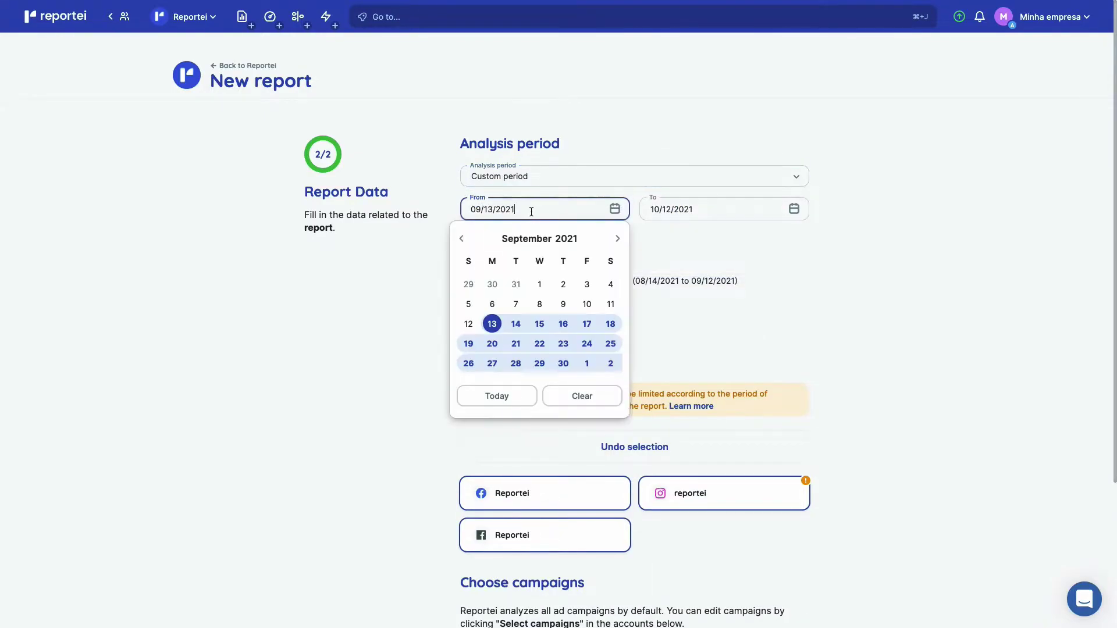
{"action": "left_click", "coordinate": [540, 284]}
{"action": "left_click", "coordinate": [672, 209]}
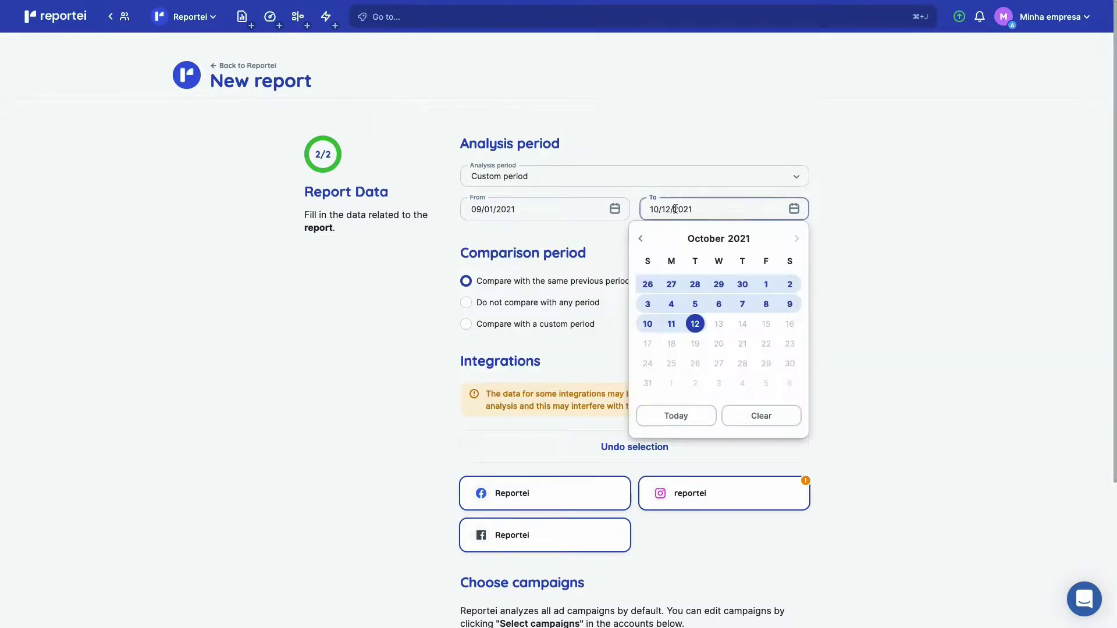
{"action": "left_click", "coordinate": [739, 286]}
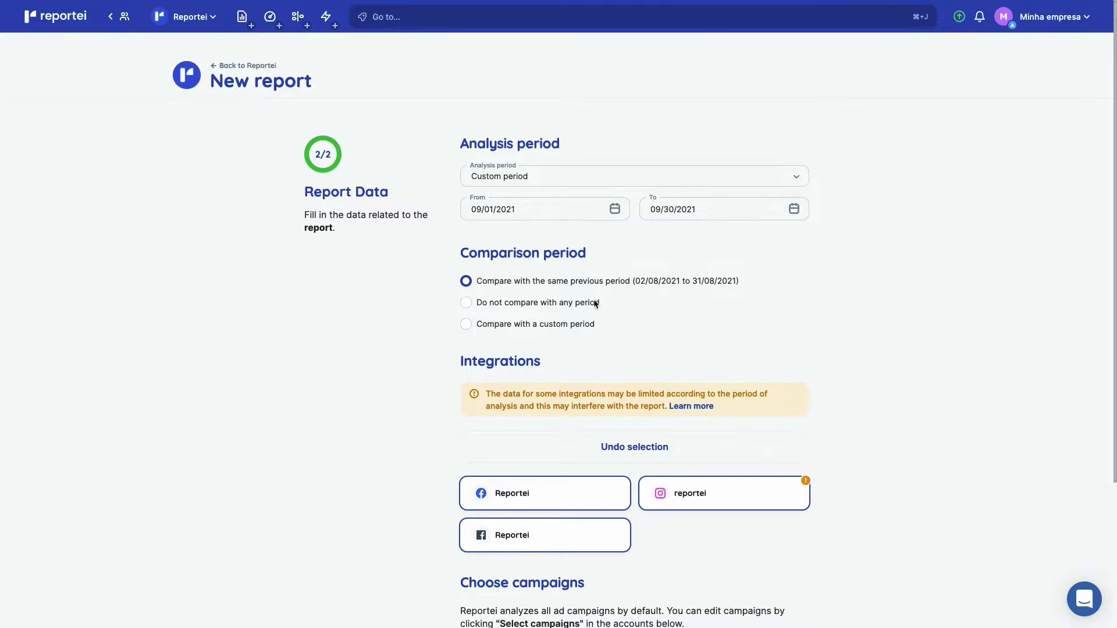
Compare against the custom period 08/01/2021–08/31/2021.
{"action": "left_click", "coordinate": [570, 324]}
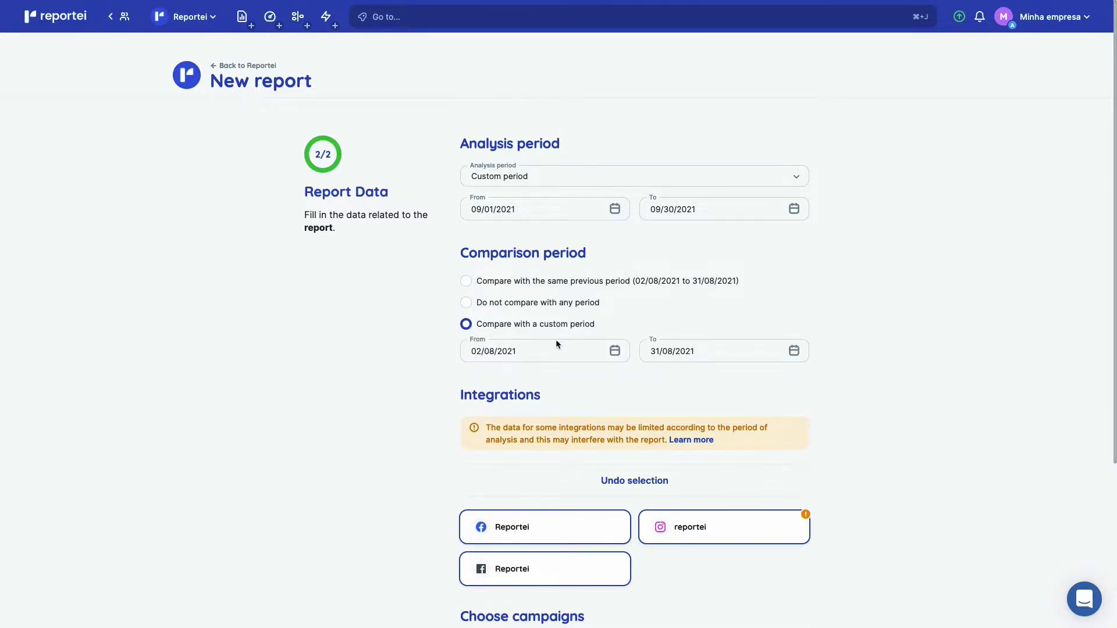
{"action": "left_click", "coordinate": [540, 351]}
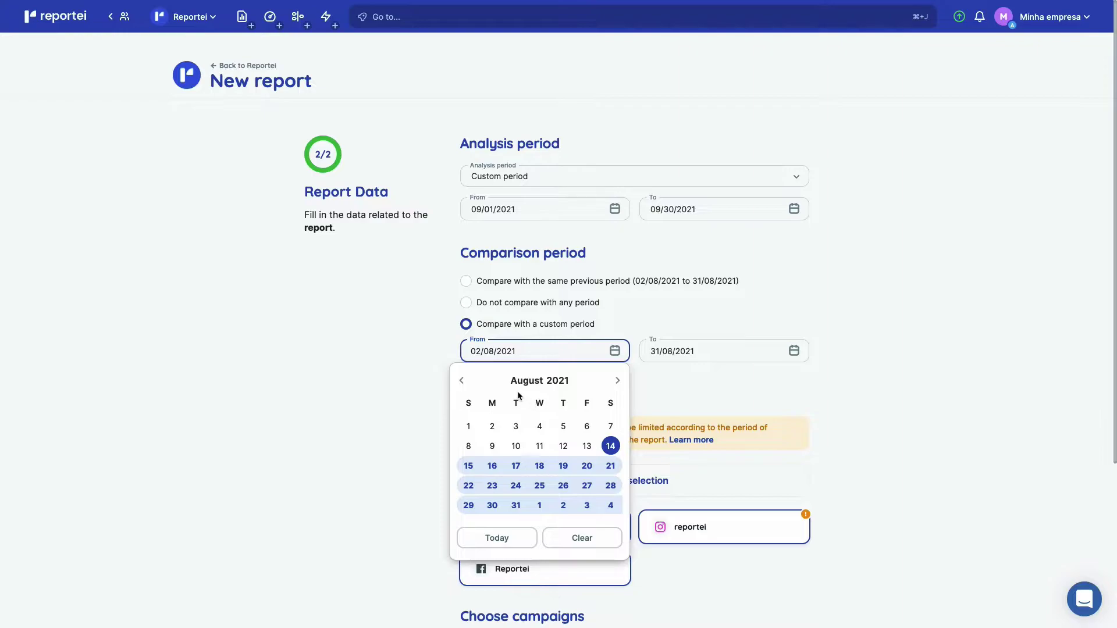
{"action": "left_click", "coordinate": [469, 426]}
{"action": "left_click", "coordinate": [745, 349]}
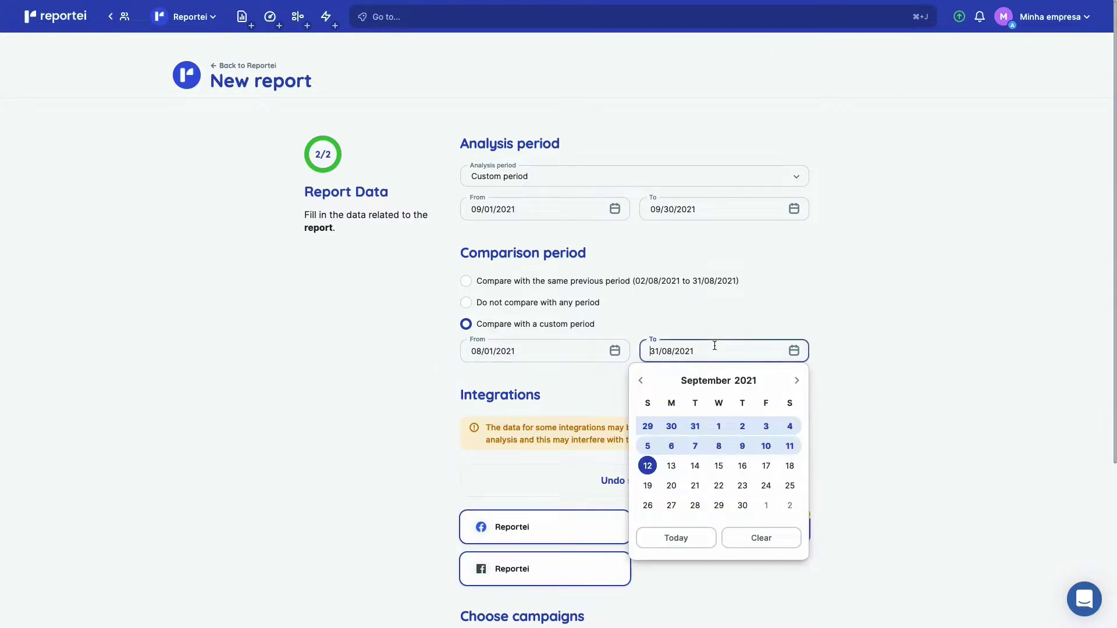
{"action": "left_click", "coordinate": [699, 426]}
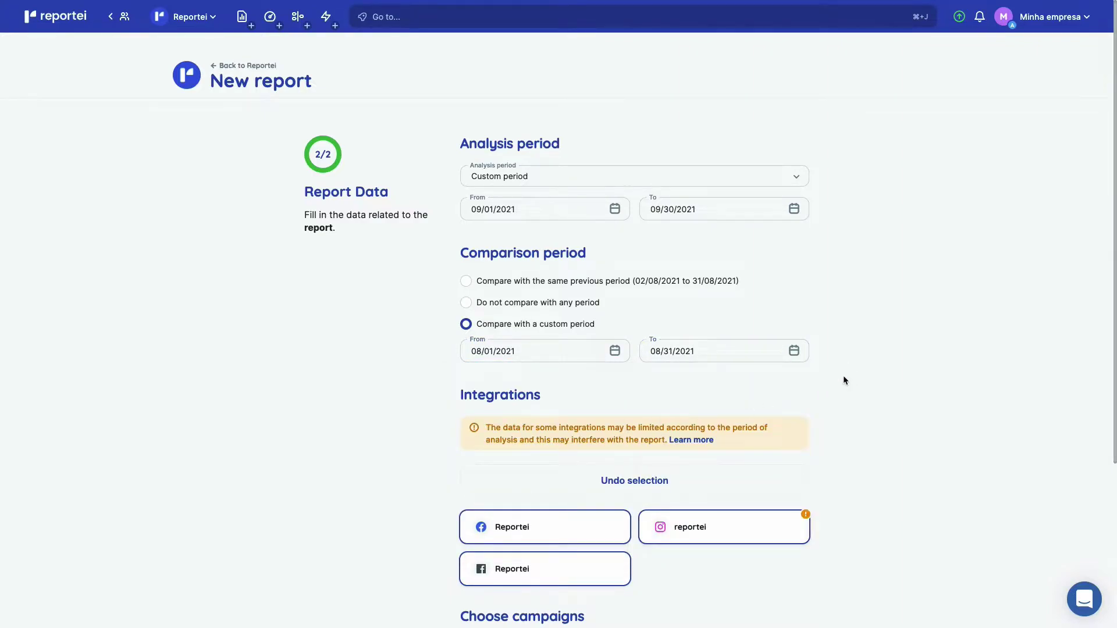
Reselect the Facebook, Instagram and Facebook Ads integrations and generate the report.
{"action": "scroll", "coordinate": [843, 377], "scroll_direction": "down", "scroll_amount": 3}
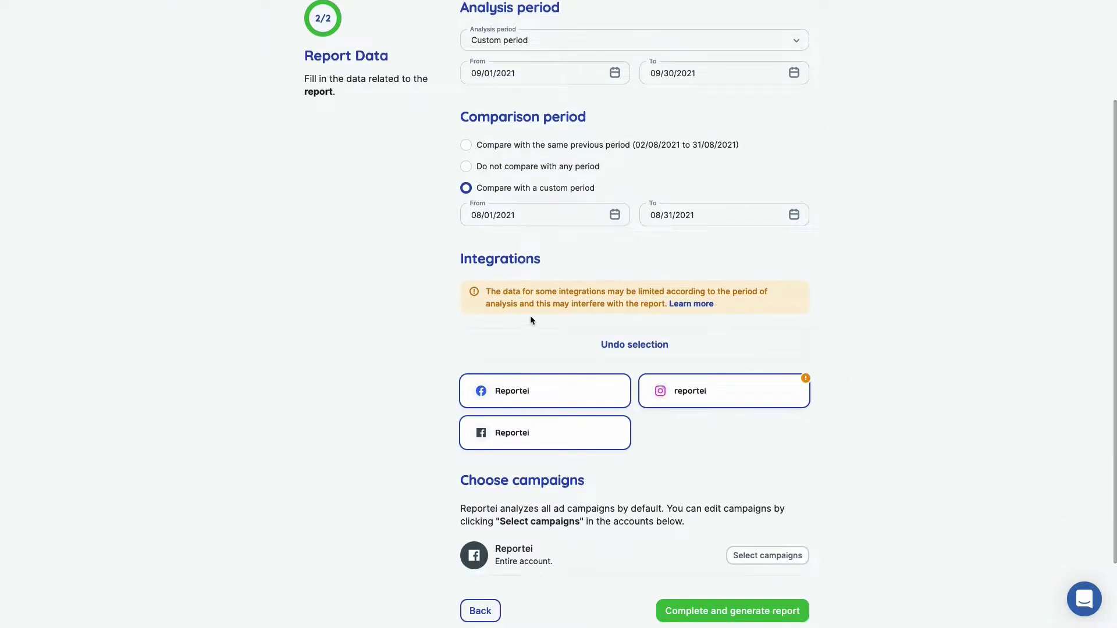
{"action": "scroll", "coordinate": [530, 319], "scroll_direction": "down", "scroll_amount": 2}
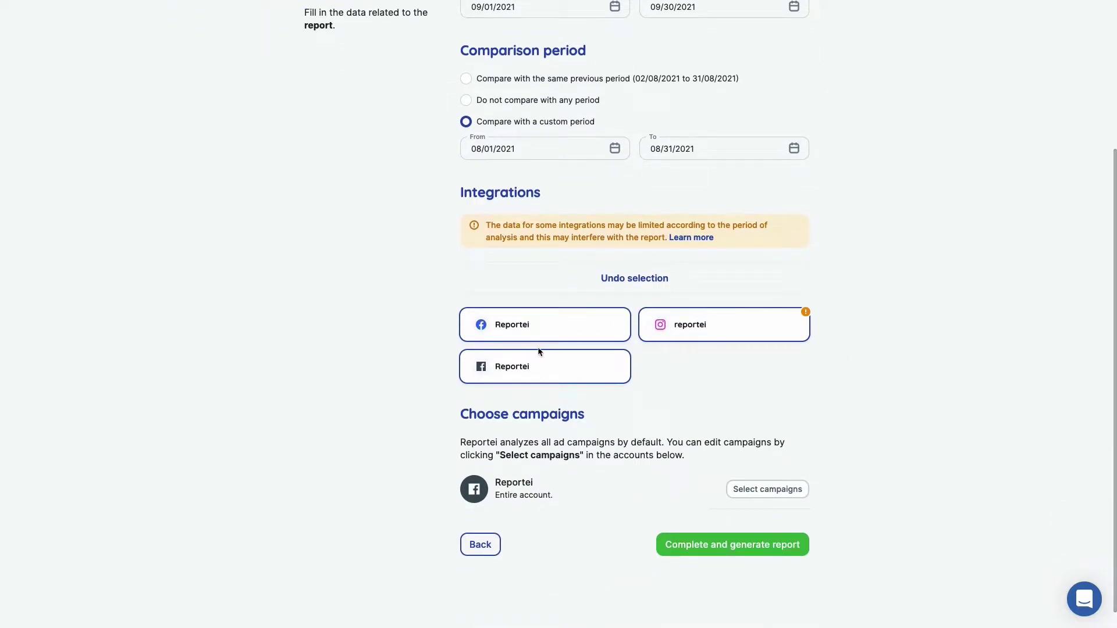
{"action": "left_click", "coordinate": [604, 281]}
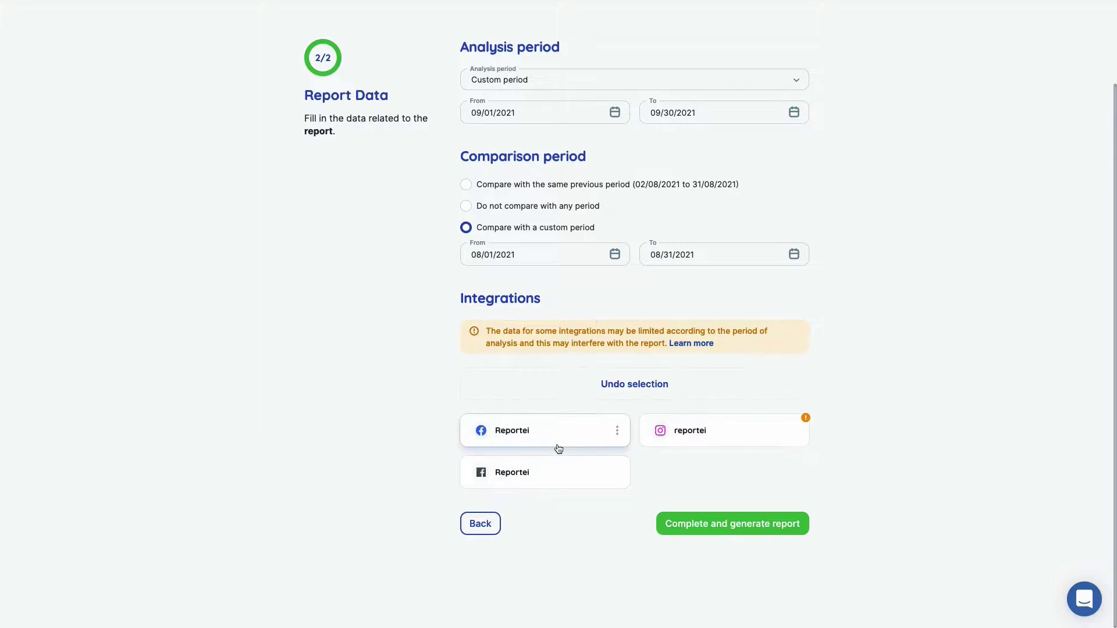
{"action": "left_click", "coordinate": [559, 448]}
{"action": "left_click", "coordinate": [680, 432]}
{"action": "left_click", "coordinate": [549, 480]}
{"action": "scroll", "coordinate": [548, 484], "scroll_direction": "down", "scroll_amount": 2}
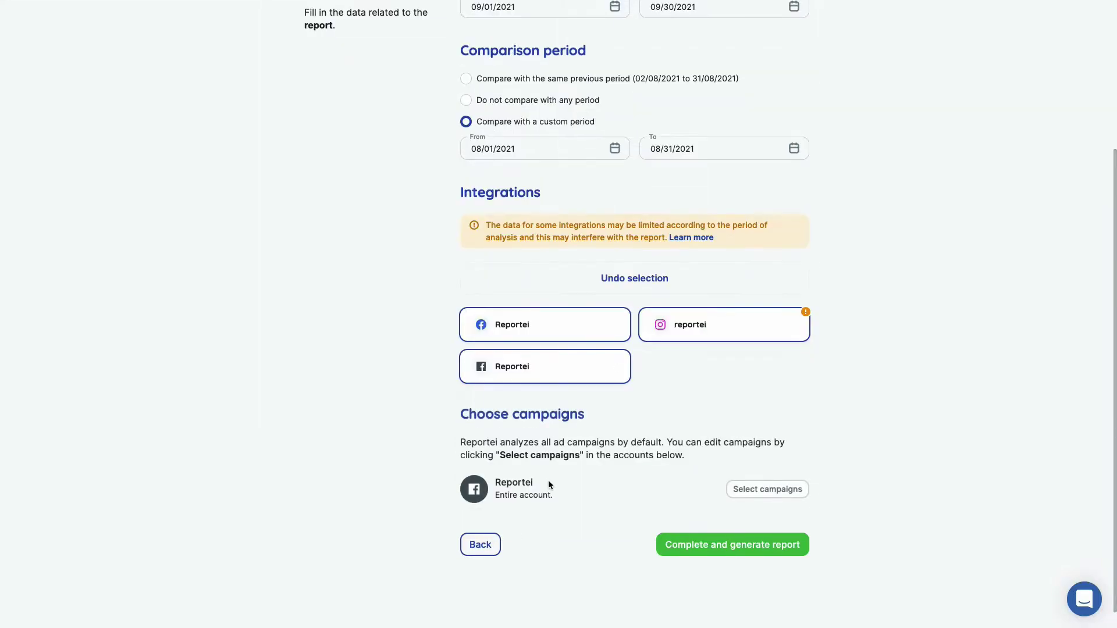
{"action": "mouse_move", "coordinate": [528, 377]}
{"action": "left_click_drag", "start_coordinate": [496, 493], "coordinate": [581, 493]}
{"action": "left_click", "coordinate": [643, 520]}
{"action": "left_click", "coordinate": [681, 543]}
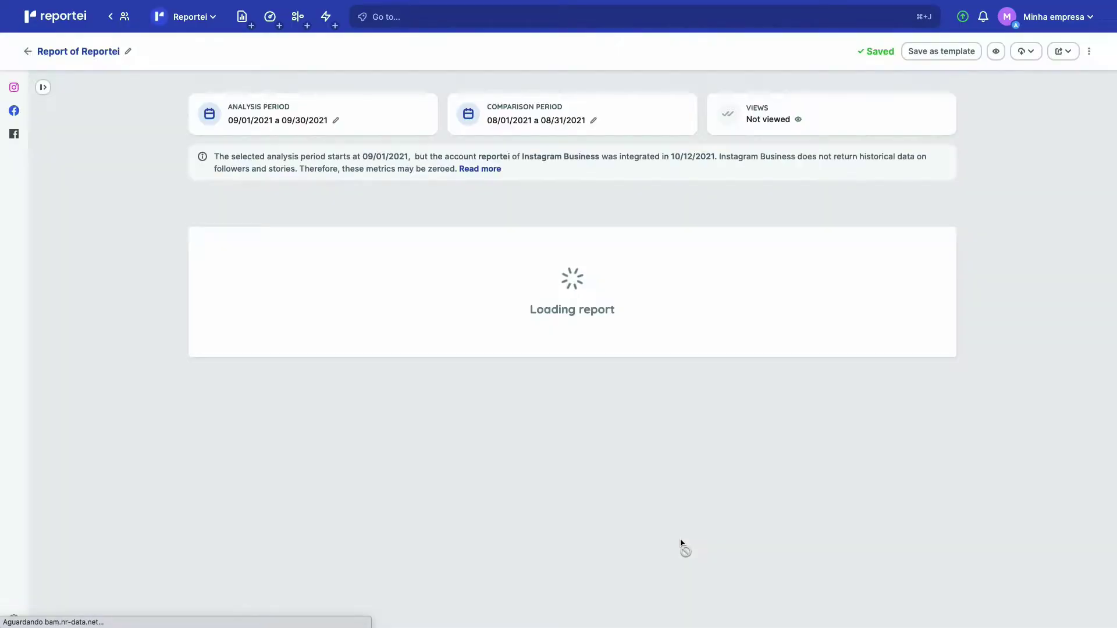
Add a text block below the cover reading 'More details' and 'explain why the metrics'.
{"action": "scroll", "coordinate": [365, 256], "scroll_direction": "down", "scroll_amount": 2}
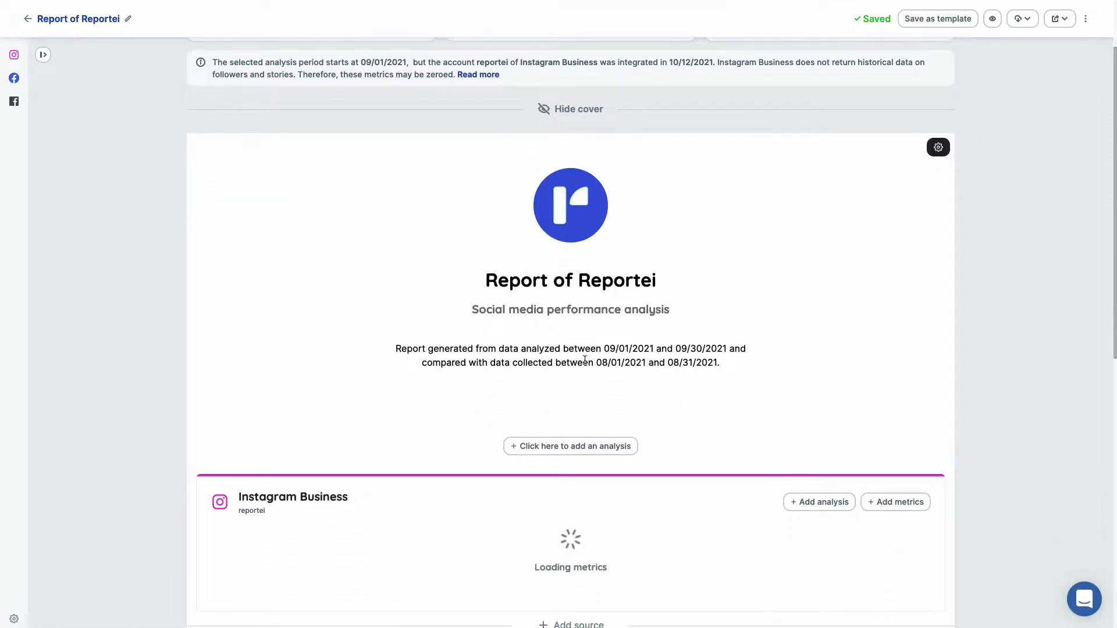
{"action": "scroll", "coordinate": [575, 375], "scroll_direction": "down", "scroll_amount": 1}
{"action": "left_click", "coordinate": [578, 393]}
{"action": "left_click", "coordinate": [569, 414]}
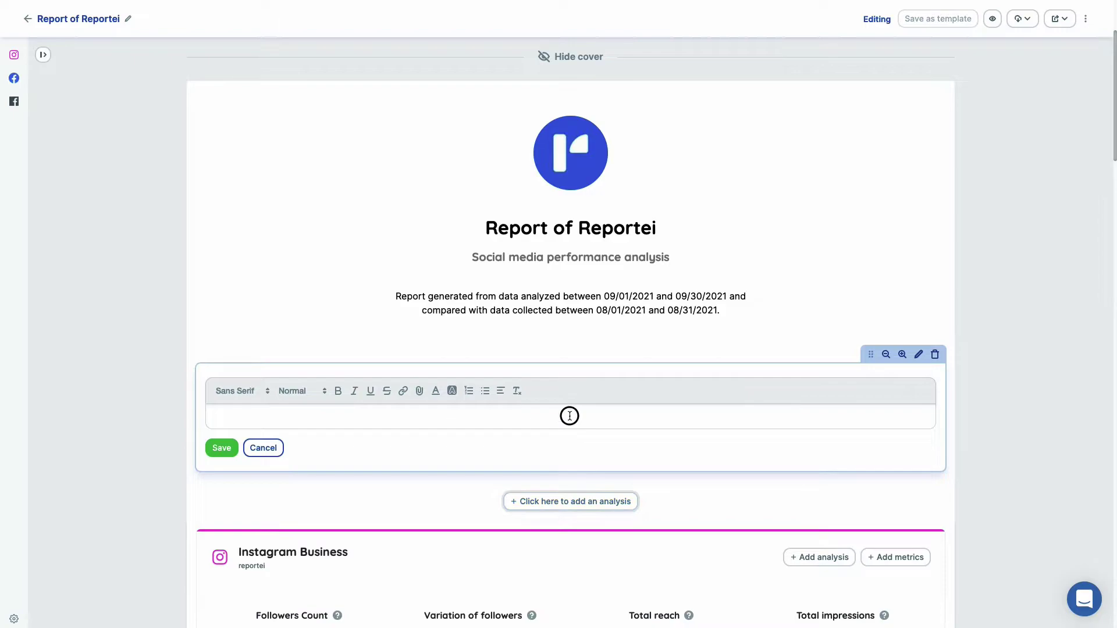
{"action": "type", "text": "More details"}
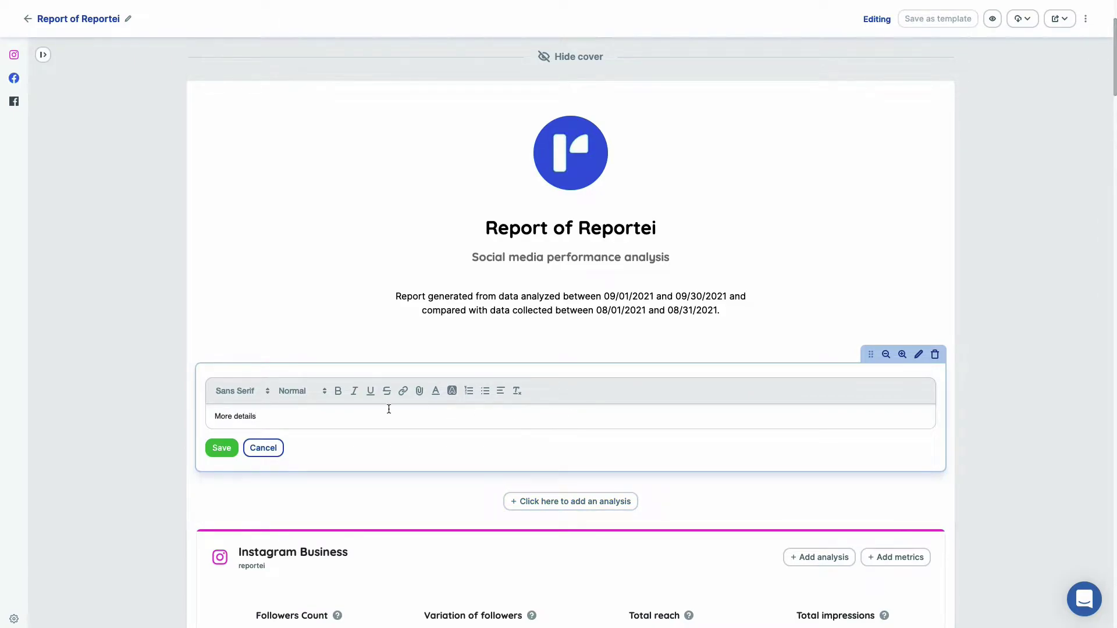
{"action": "key", "text": "Return"}
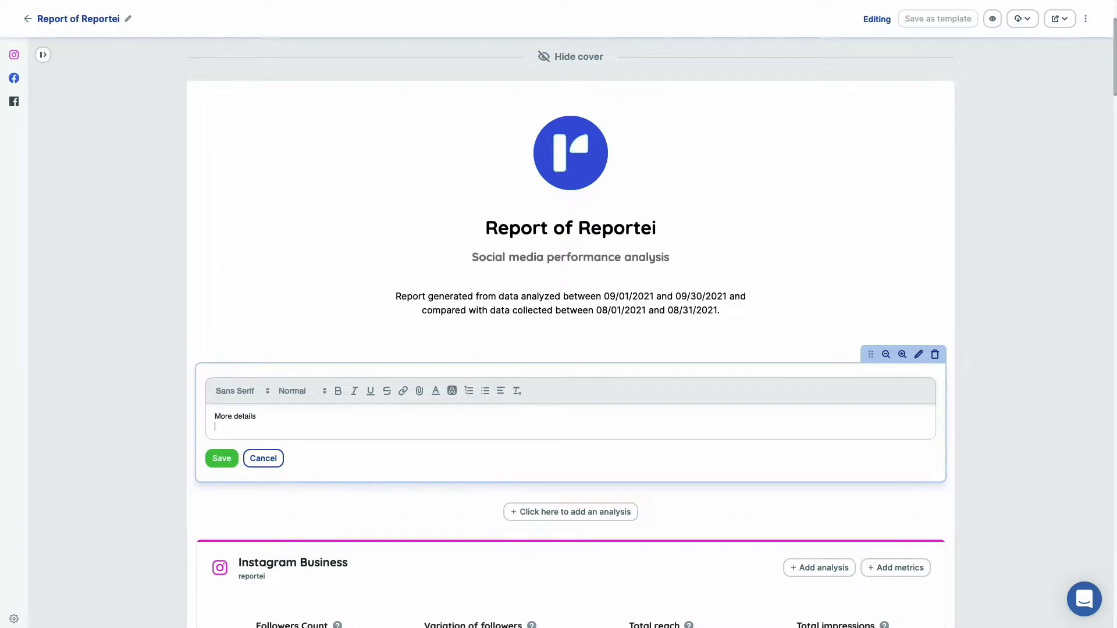
{"action": "type", "text": "expal"}
{"action": "type", "text": "in why the metrics"}
Make the 'explain why the metrics' line red on a pink background and save the note.
{"action": "left_click_drag", "start_coordinate": [301, 429], "coordinate": [225, 428]}
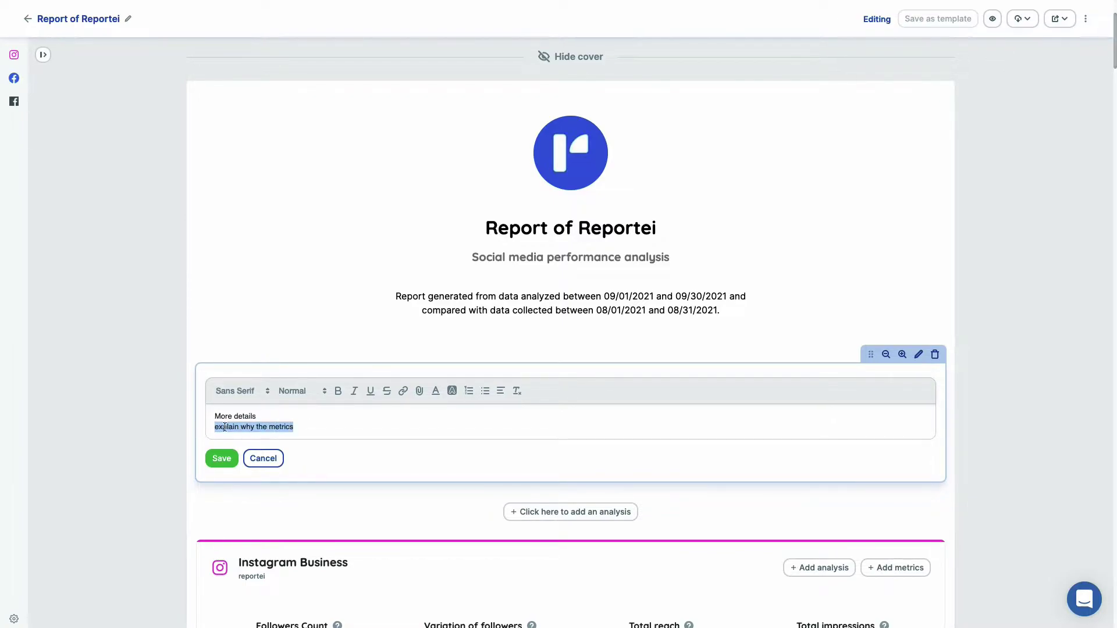
{"action": "left_click", "coordinate": [436, 391]}
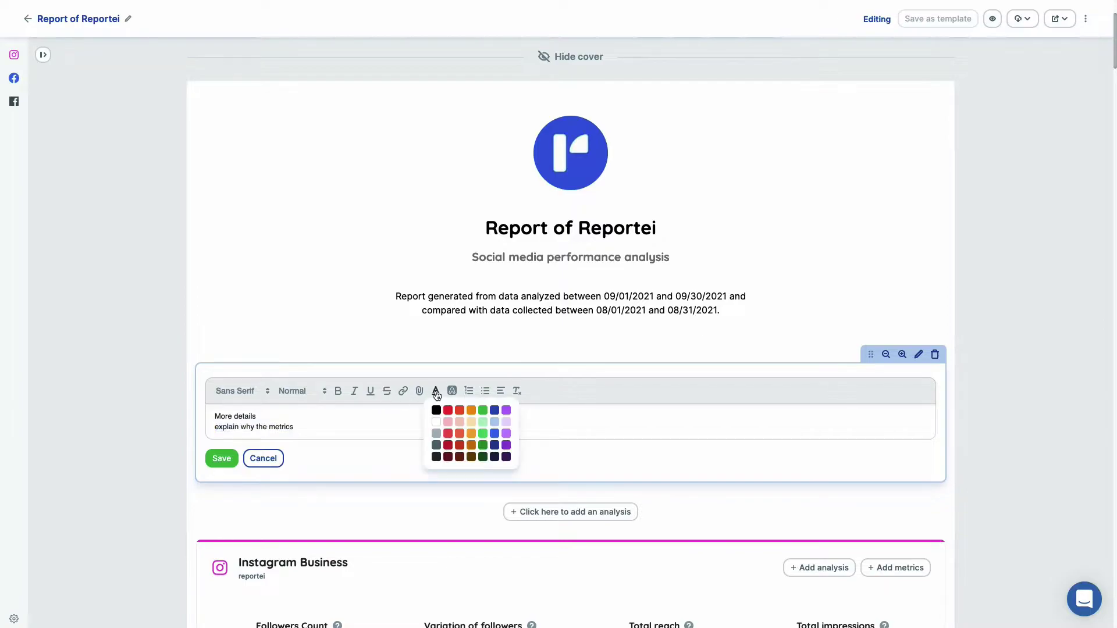
{"action": "left_click", "coordinate": [449, 411]}
{"action": "left_click", "coordinate": [452, 391]}
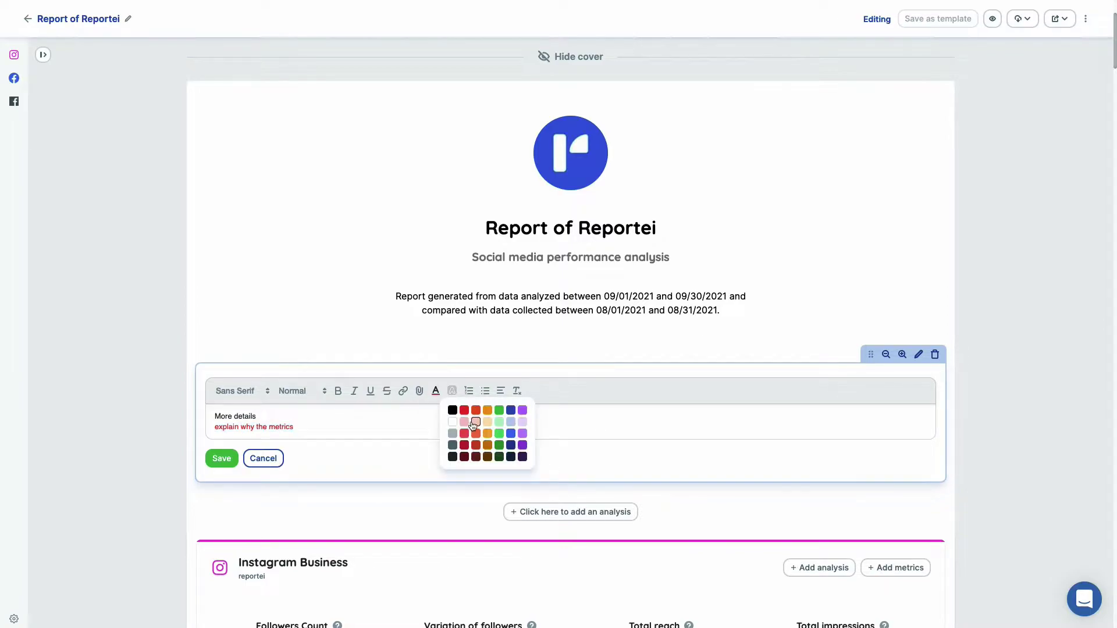
{"action": "left_click", "coordinate": [460, 422]}
{"action": "left_click", "coordinate": [421, 428]}
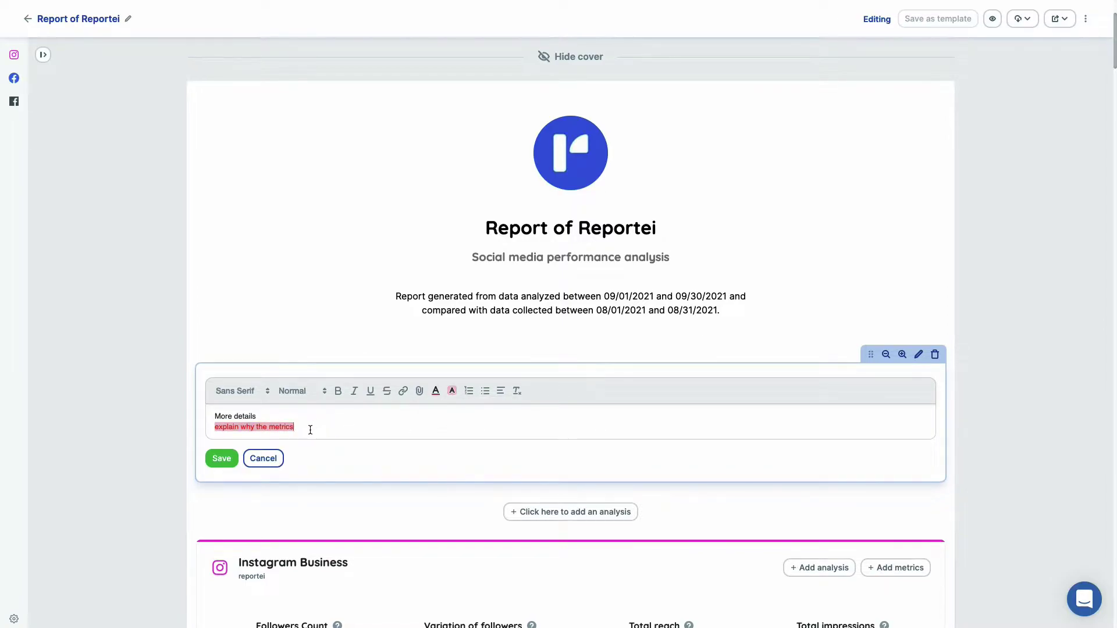
{"action": "left_click", "coordinate": [221, 458]}
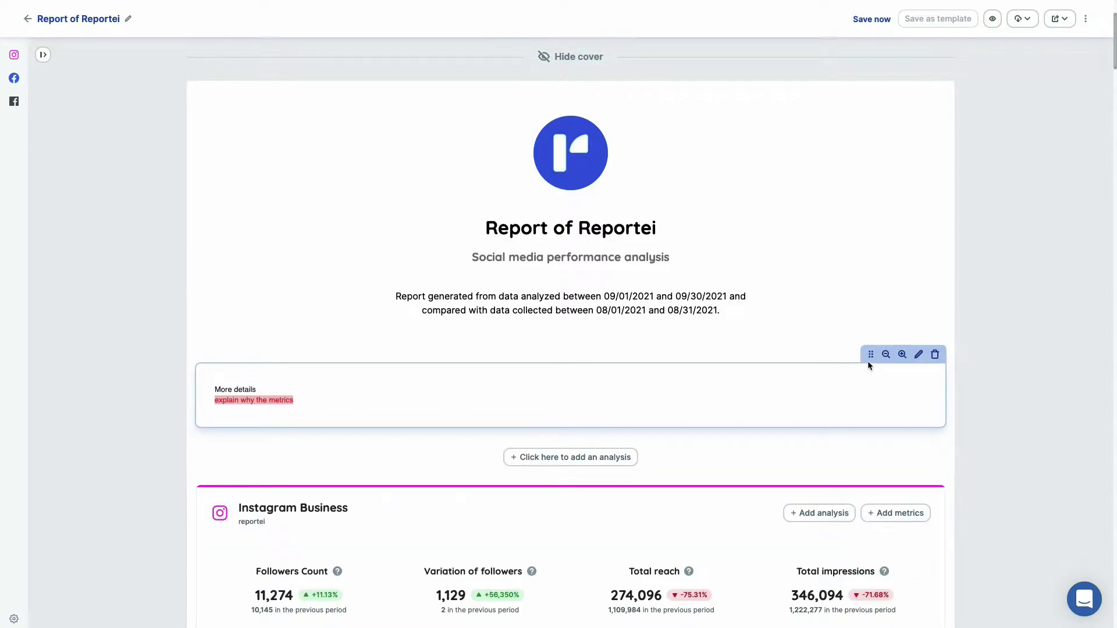
Move Variation of followers ahead of Followers Count.
{"action": "scroll", "coordinate": [818, 515], "scroll_direction": "down", "scroll_amount": 3}
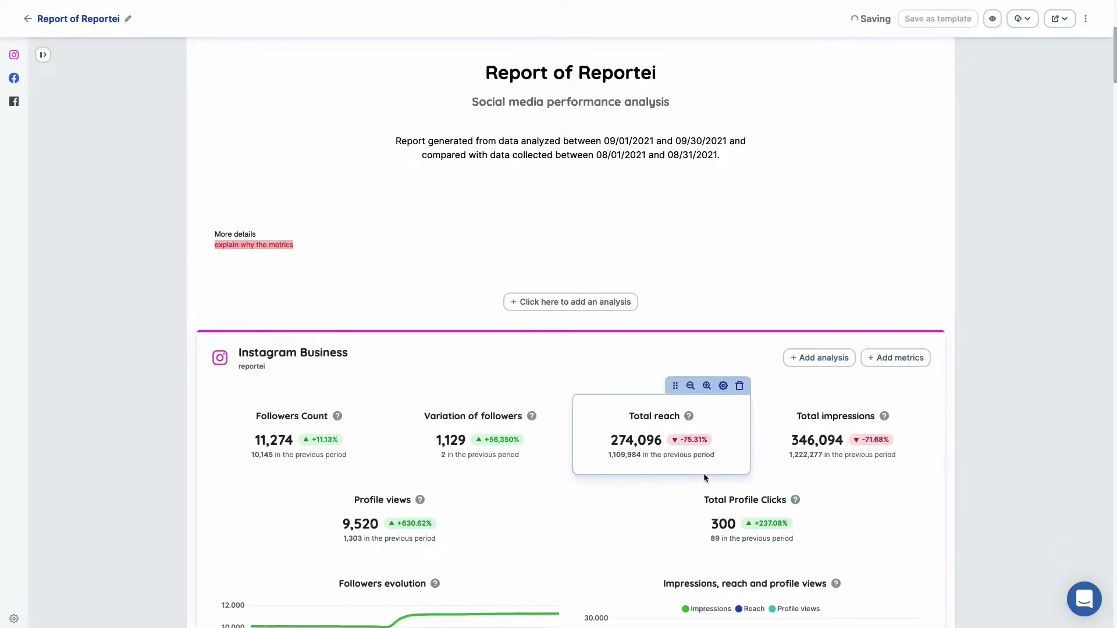
{"action": "scroll", "coordinate": [703, 473], "scroll_direction": "down", "scroll_amount": 3}
{"action": "scroll", "coordinate": [704, 473], "scroll_direction": "down", "scroll_amount": 1}
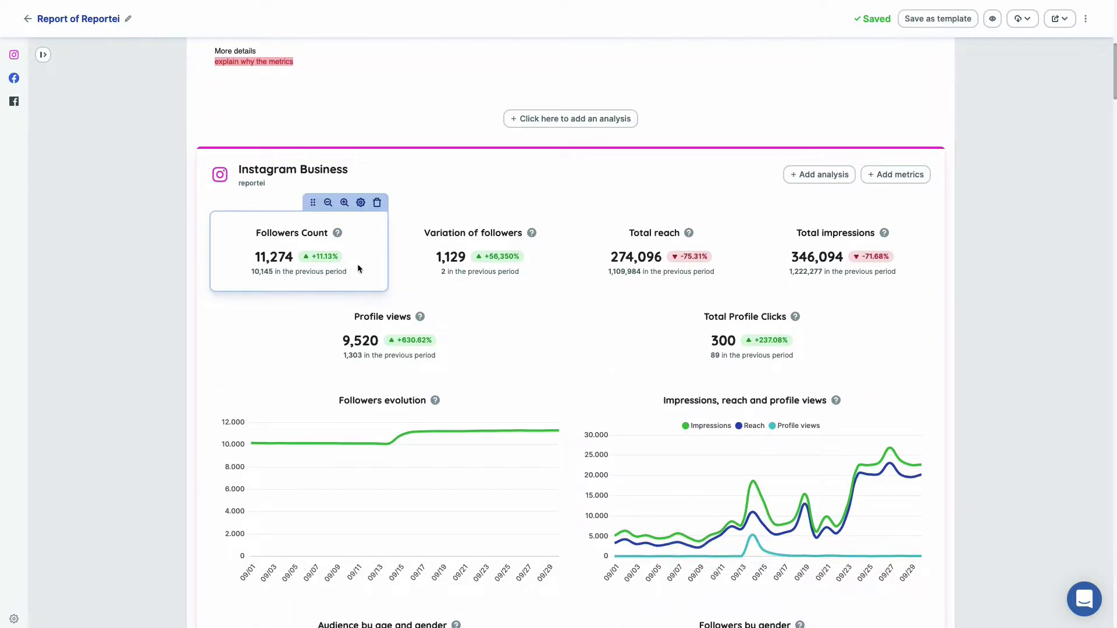
{"action": "left_click", "coordinate": [524, 203]}
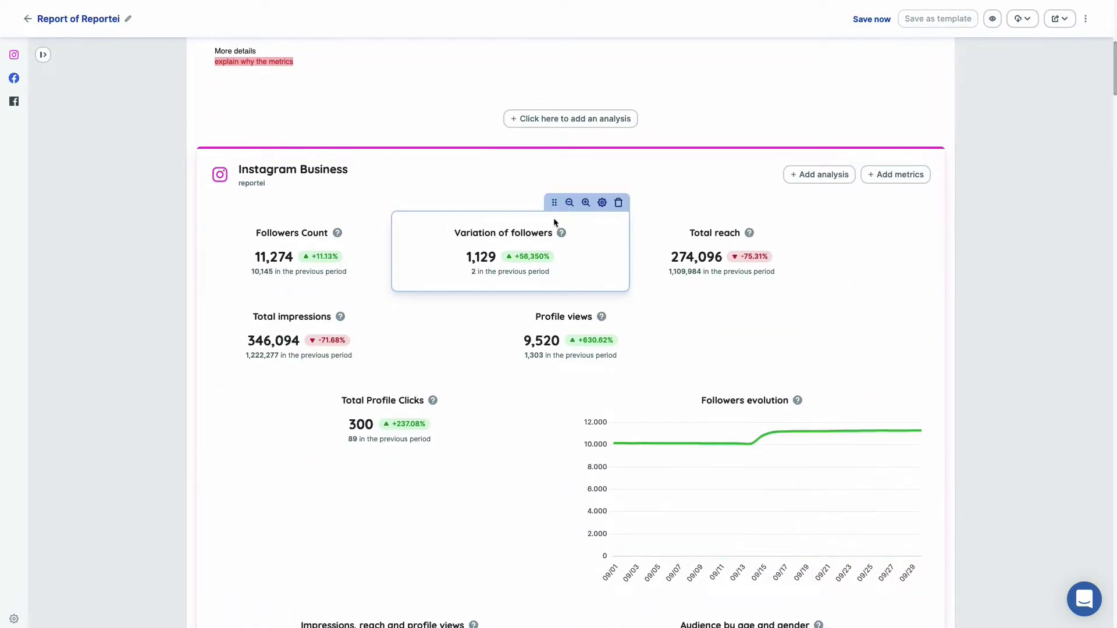
{"action": "left_click", "coordinate": [569, 202]}
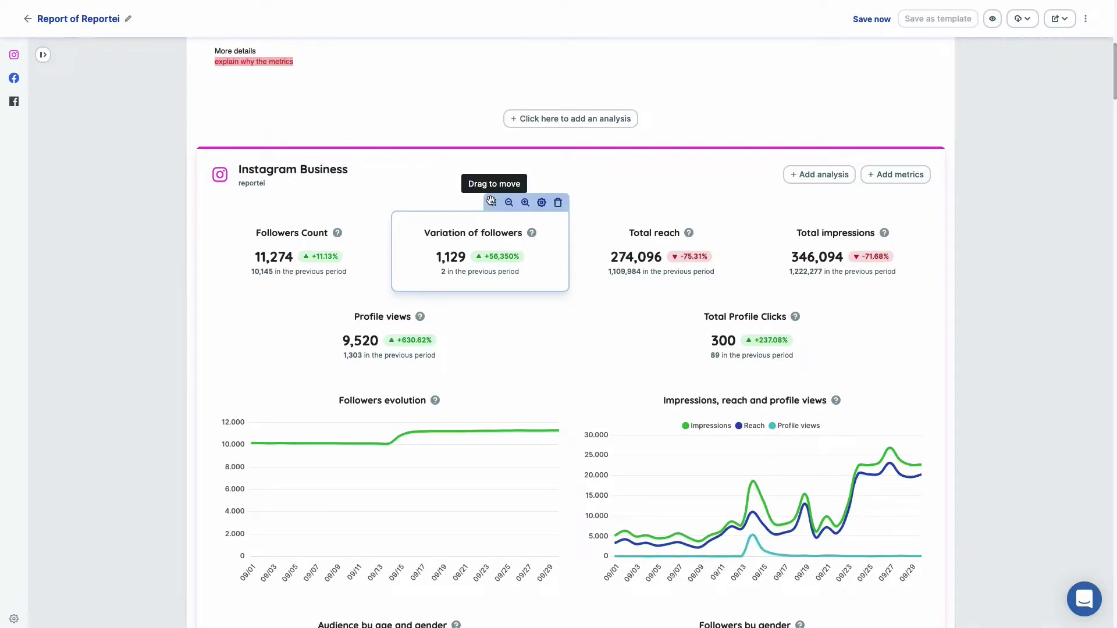
{"action": "left_click_drag", "start_coordinate": [493, 202], "coordinate": [294, 220]}
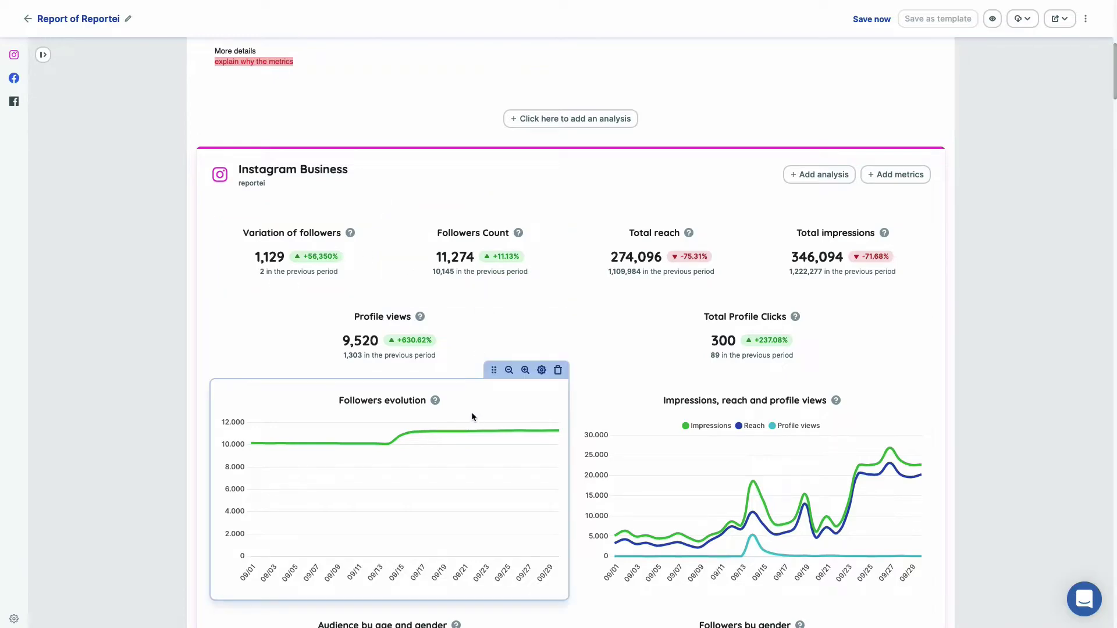
Change the Followers evolution chart type to Bar.
{"action": "scroll", "coordinate": [472, 413], "scroll_direction": "down", "scroll_amount": 2}
{"action": "left_click", "coordinate": [542, 272]}
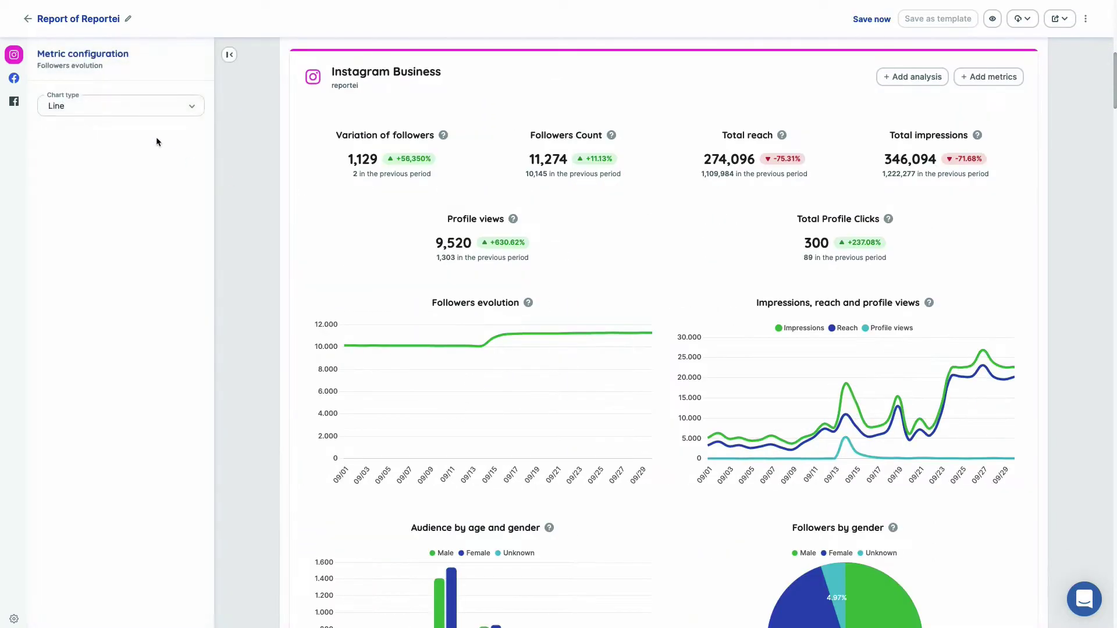
{"action": "left_click", "coordinate": [155, 108]}
{"action": "left_click", "coordinate": [54, 154]}
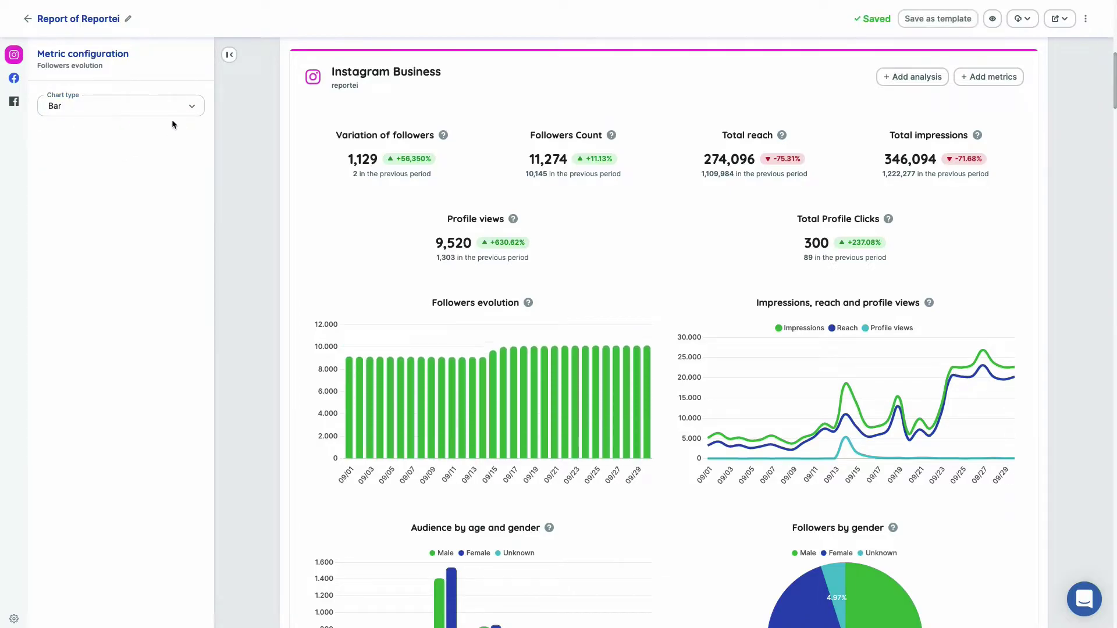
{"action": "left_click", "coordinate": [229, 55]}
Sort Featured Posts by Impressions descending and show 10 rows.
{"action": "scroll", "coordinate": [554, 355], "scroll_direction": "down", "scroll_amount": 20}
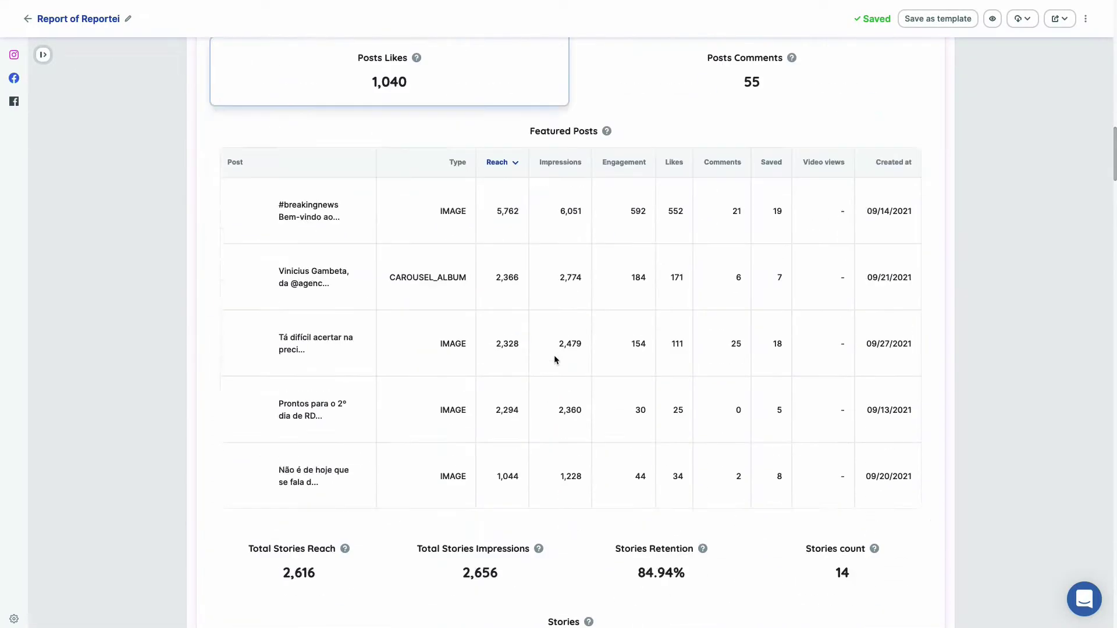
{"action": "left_click", "coordinate": [903, 101]}
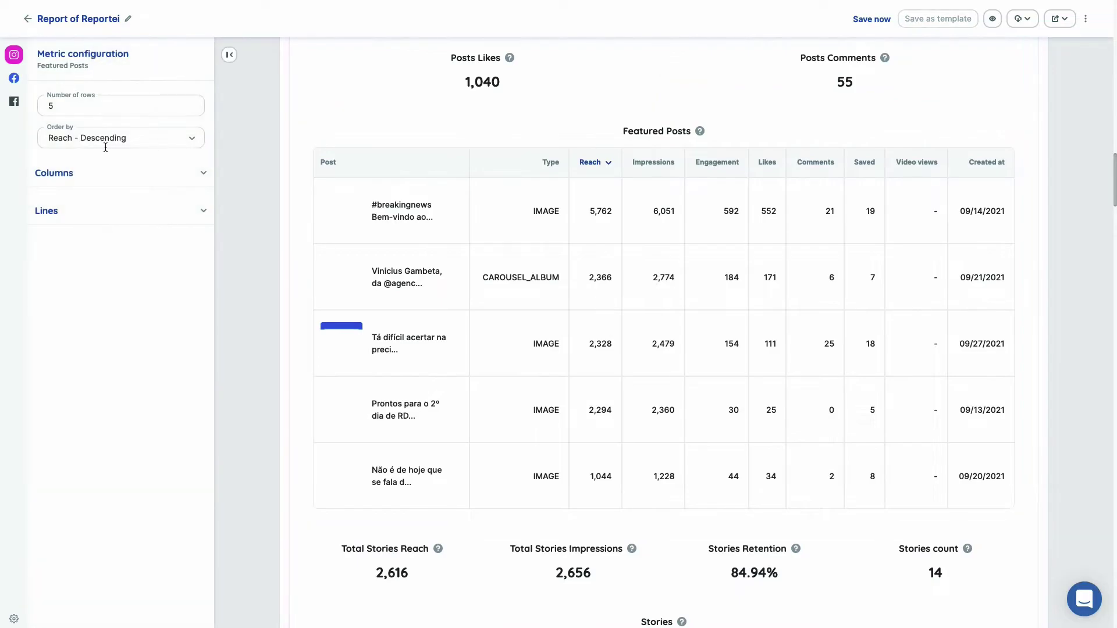
{"action": "left_click", "coordinate": [105, 139]}
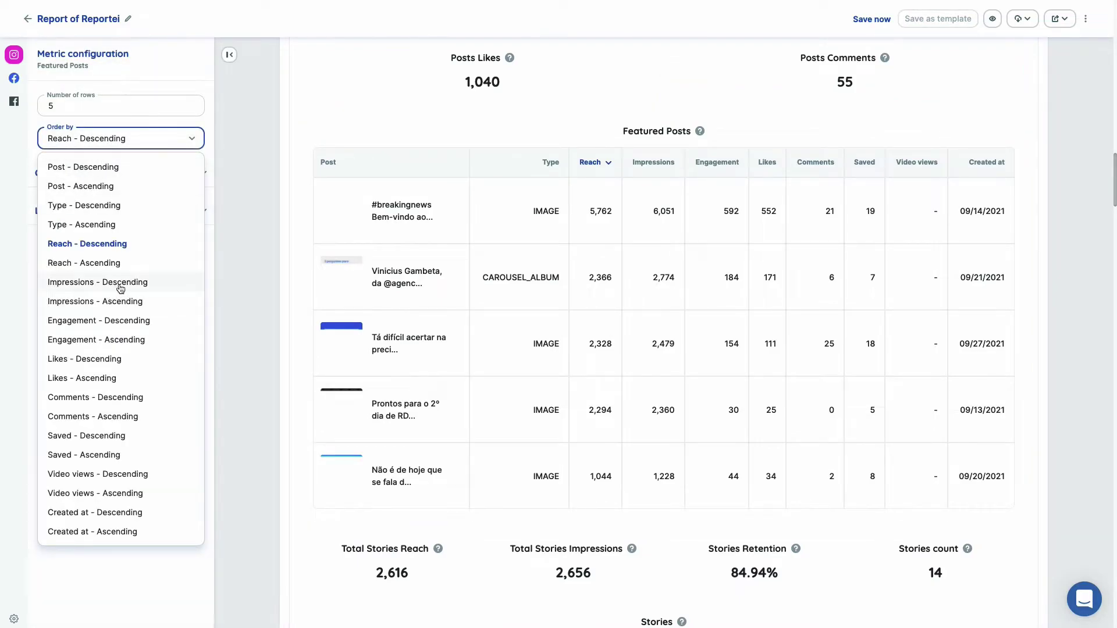
{"action": "left_click", "coordinate": [120, 287]}
{"action": "left_click", "coordinate": [110, 101]}
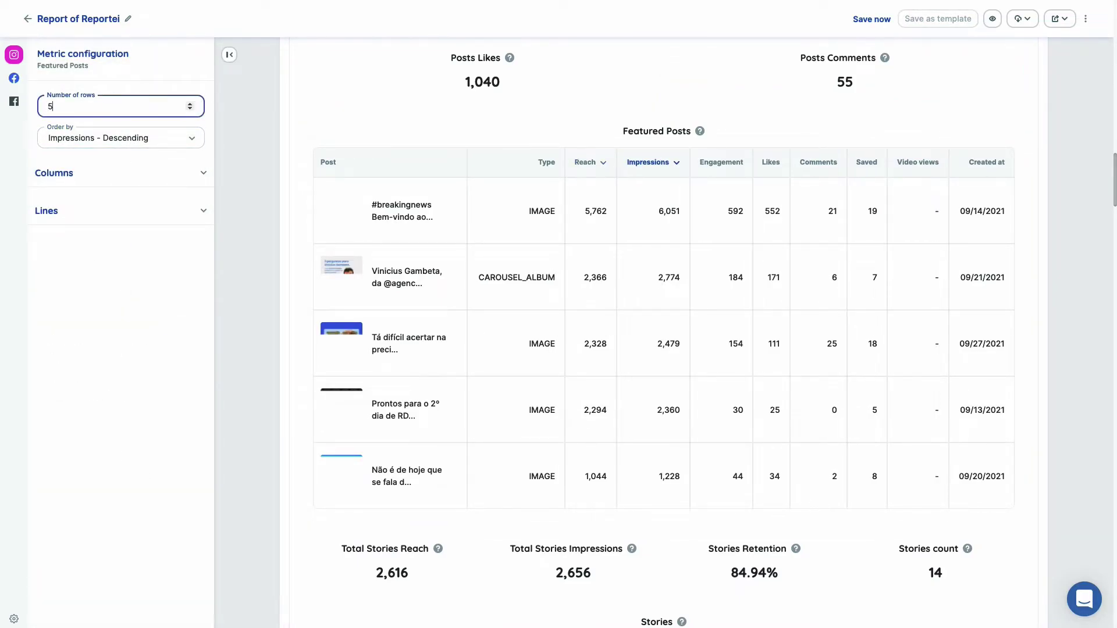
{"action": "key", "text": "BackSpace"}
{"action": "type", "text": "10"}
Hide the Type column and the #breakingnews post from Featured Posts.
{"action": "left_click", "coordinate": [112, 173]}
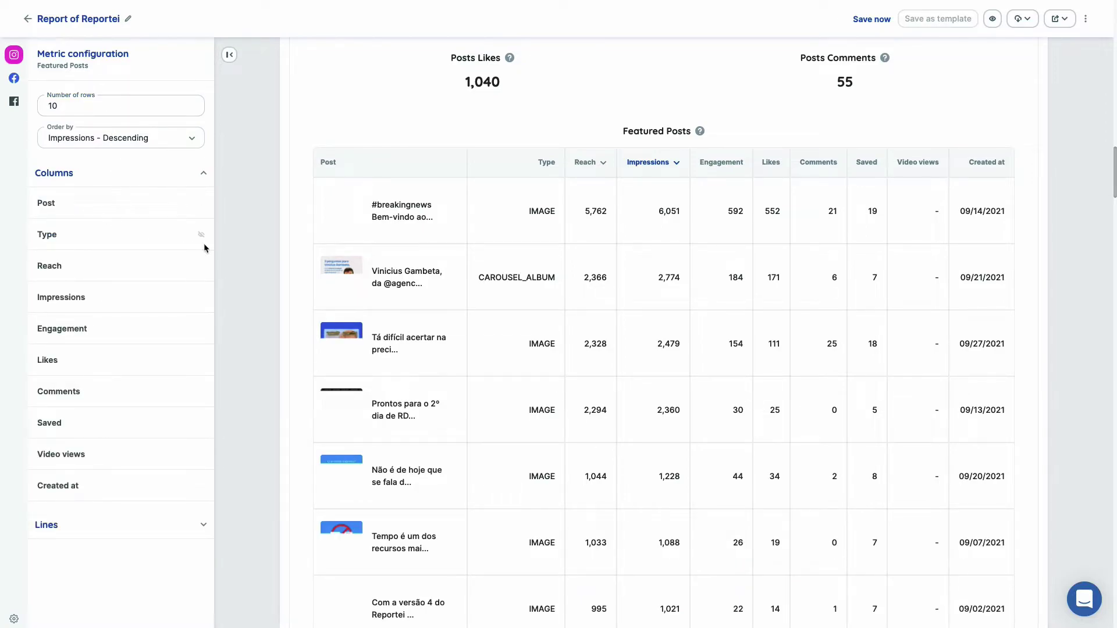
{"action": "left_click", "coordinate": [200, 235]}
{"action": "left_click", "coordinate": [204, 174]}
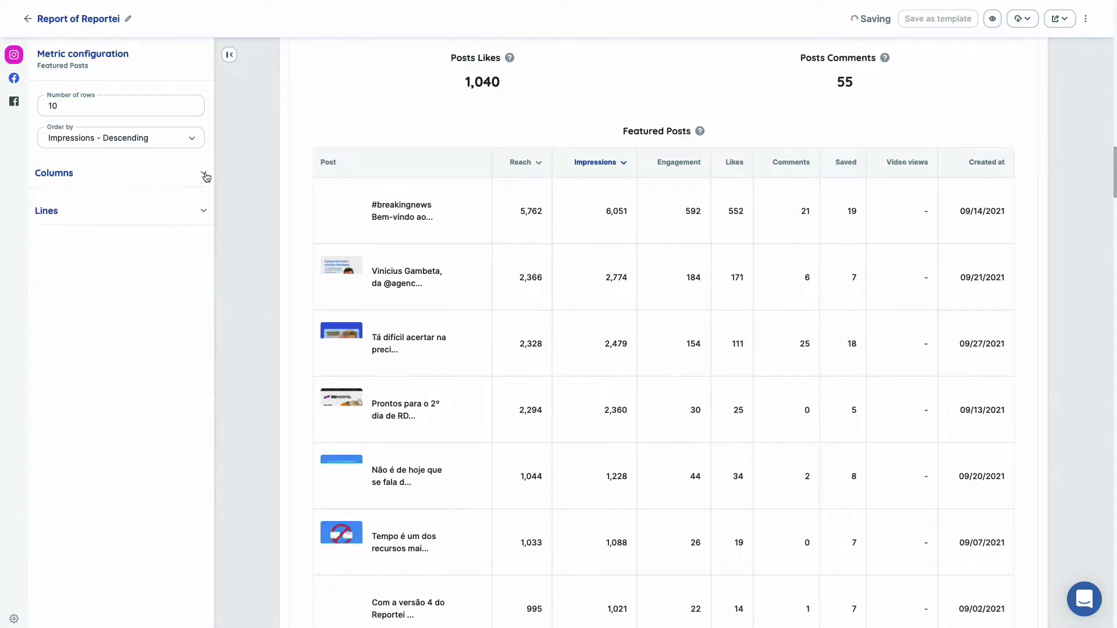
{"action": "left_click", "coordinate": [203, 211]}
{"action": "left_click", "coordinate": [202, 247]}
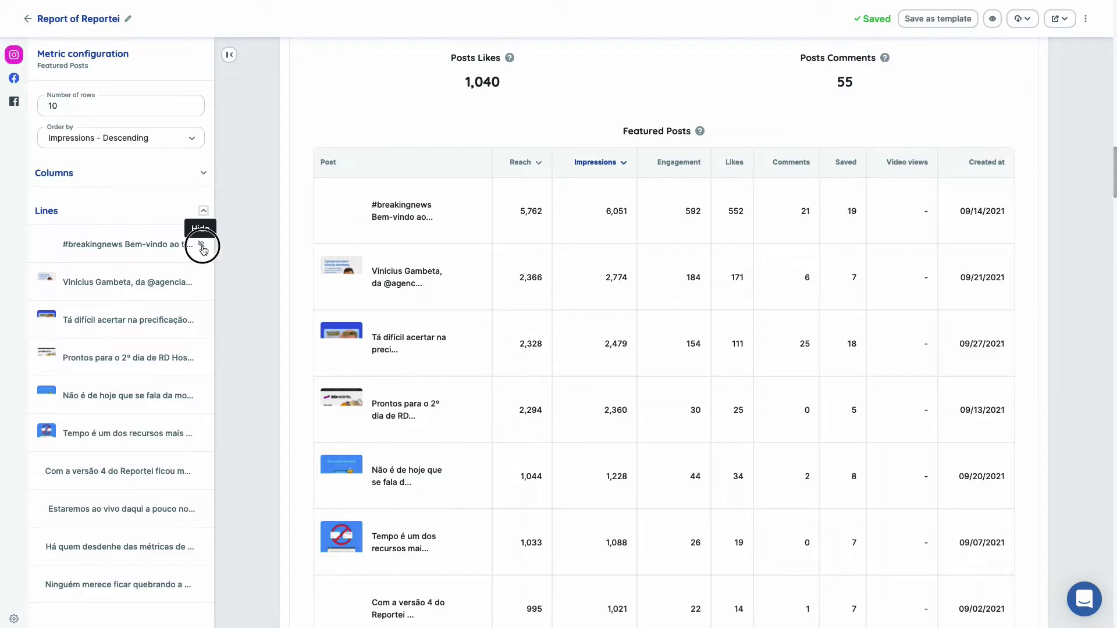
{"action": "left_click", "coordinate": [230, 55]}
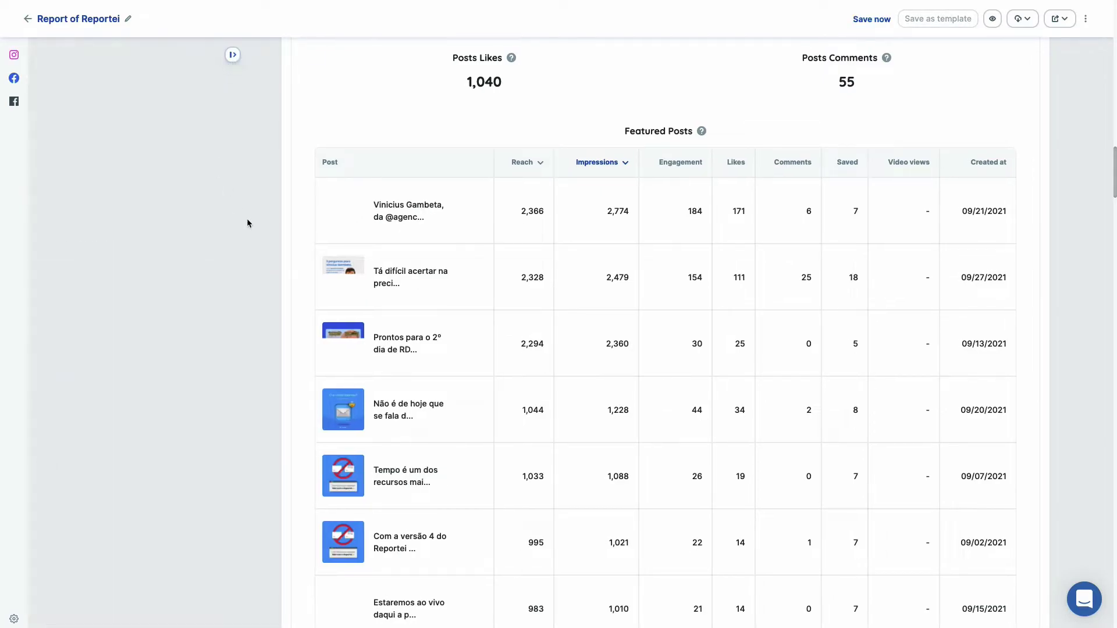
Add Total impressions from the Instagram predefined metrics to the report.
{"action": "scroll", "coordinate": [573, 347], "scroll_direction": "down", "scroll_amount": 10}
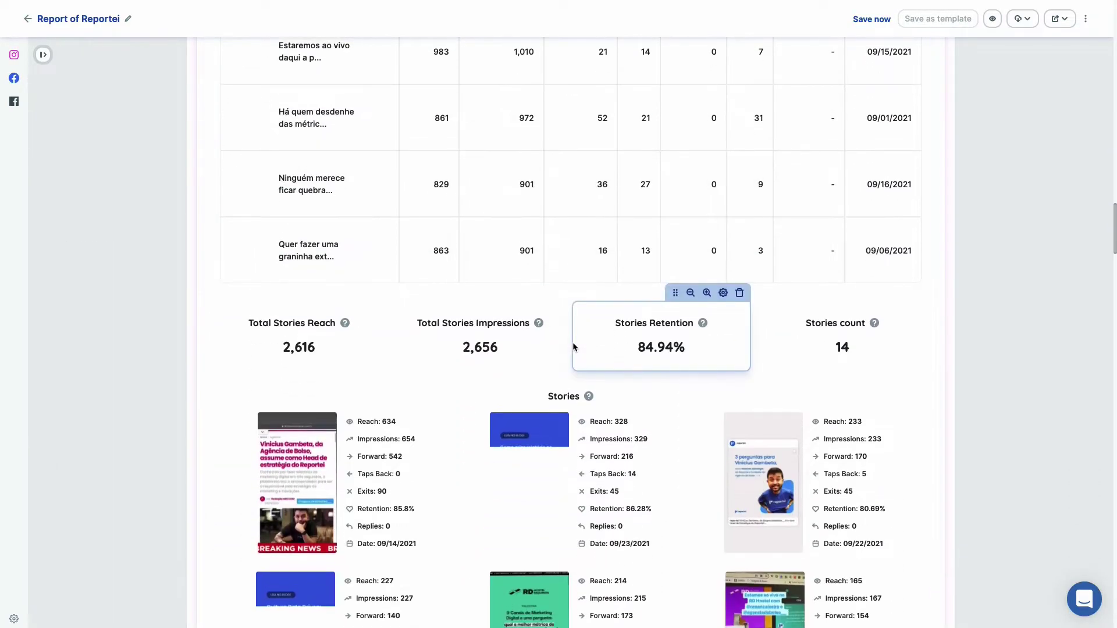
{"action": "scroll", "coordinate": [573, 347], "scroll_direction": "up", "scroll_amount": 10}
{"action": "left_click", "coordinate": [14, 54]}
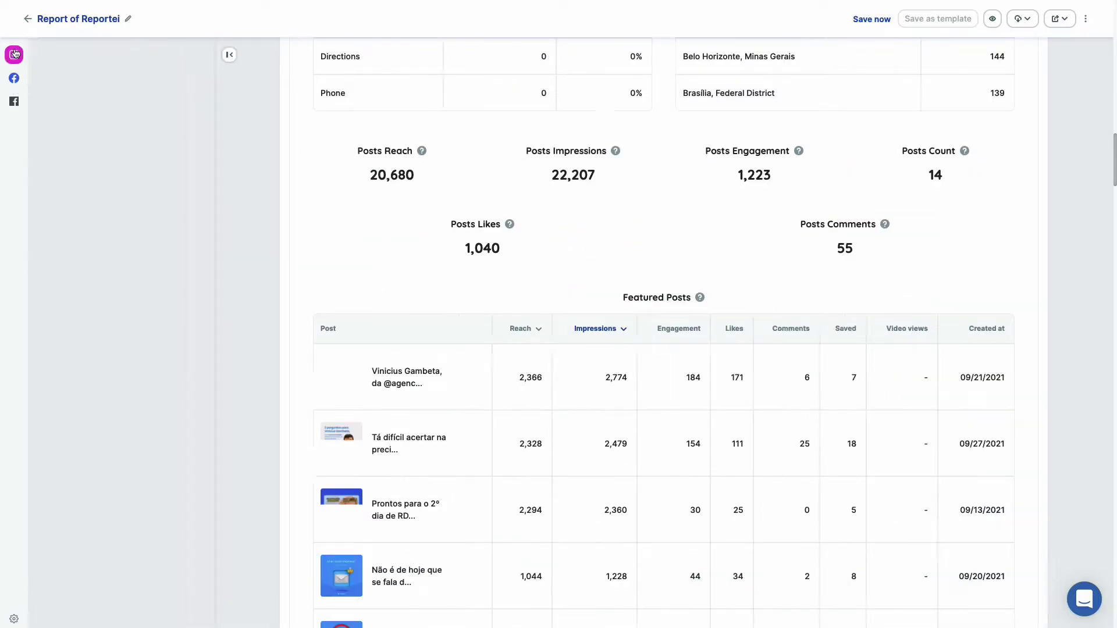
{"action": "scroll", "coordinate": [107, 267], "scroll_direction": "down", "scroll_amount": 3}
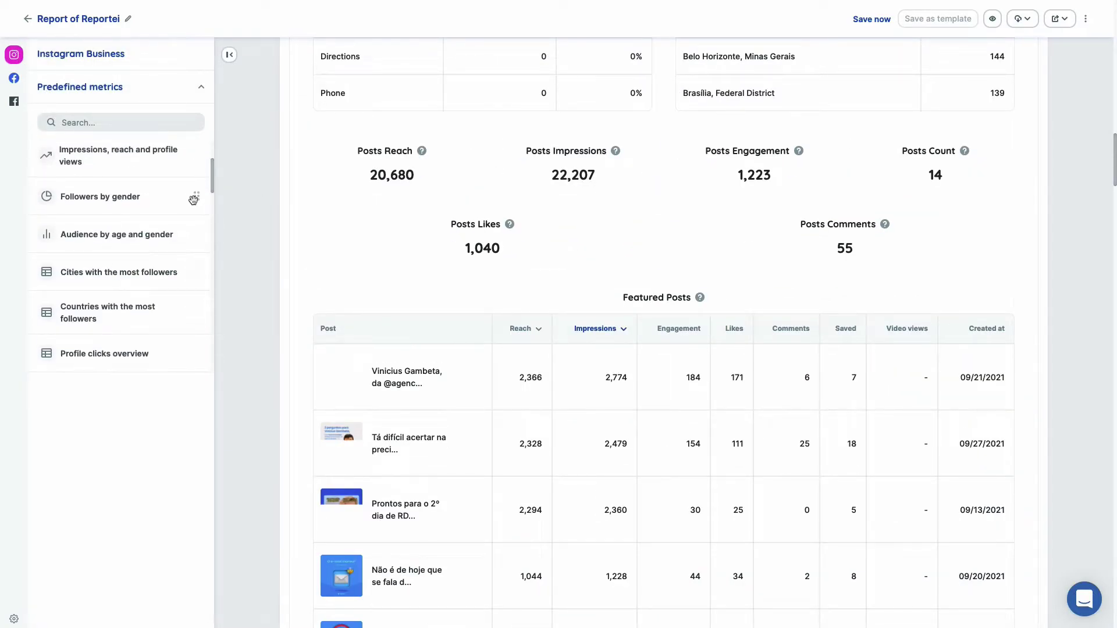
{"action": "scroll", "coordinate": [132, 219], "scroll_direction": "up", "scroll_amount": 3}
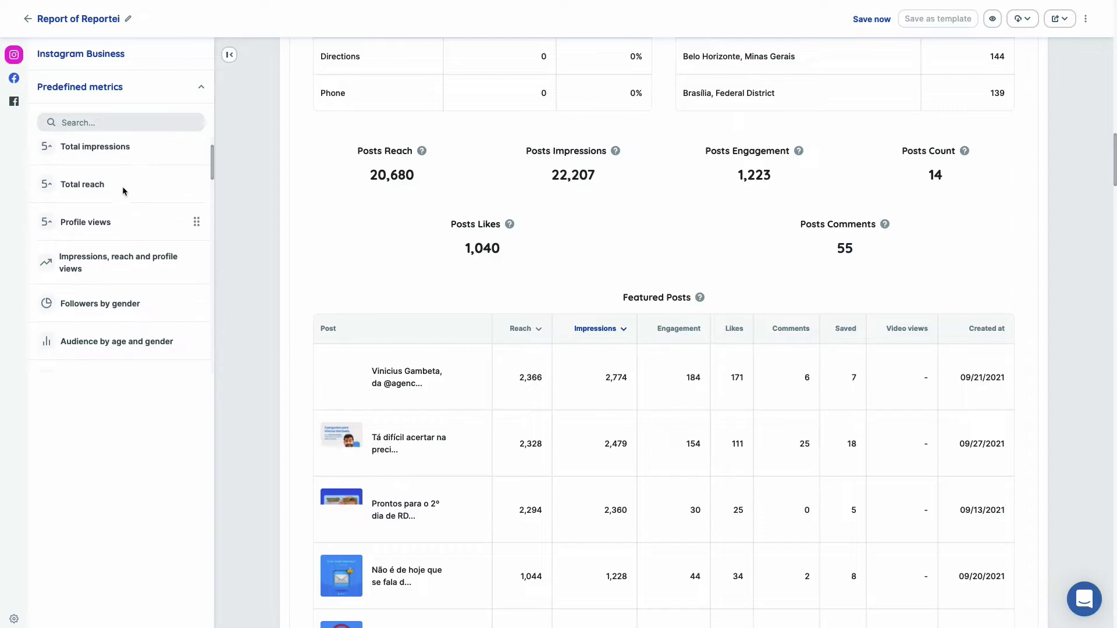
{"action": "left_click_drag", "start_coordinate": [105, 159], "coordinate": [334, 154]}
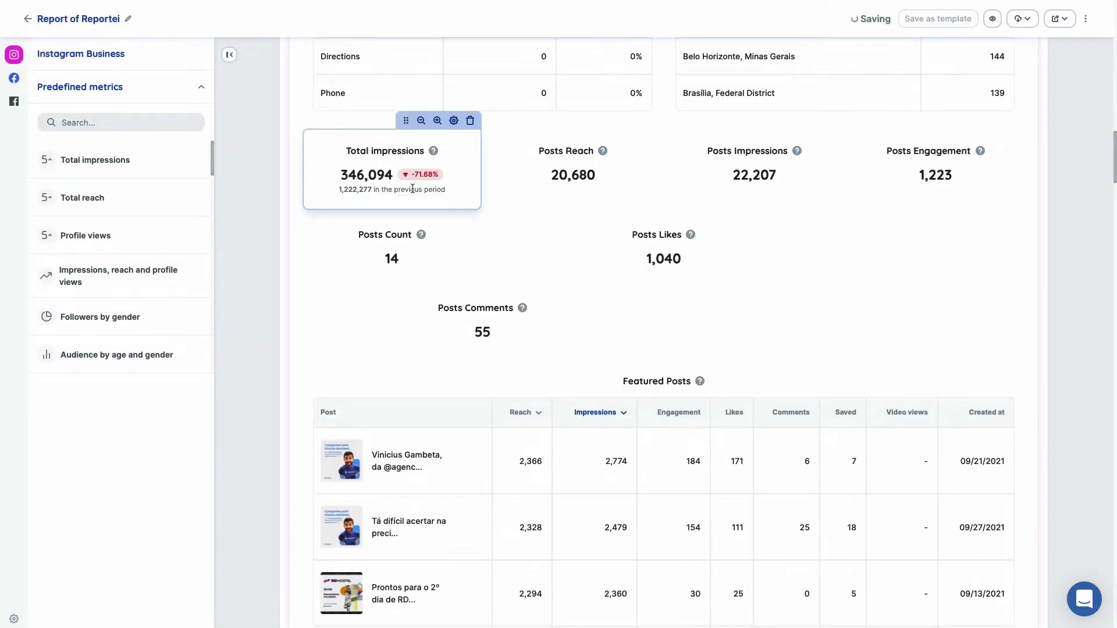
Set Total impressions to show percentage change and the previous-period value.
{"action": "left_click", "coordinate": [454, 120]}
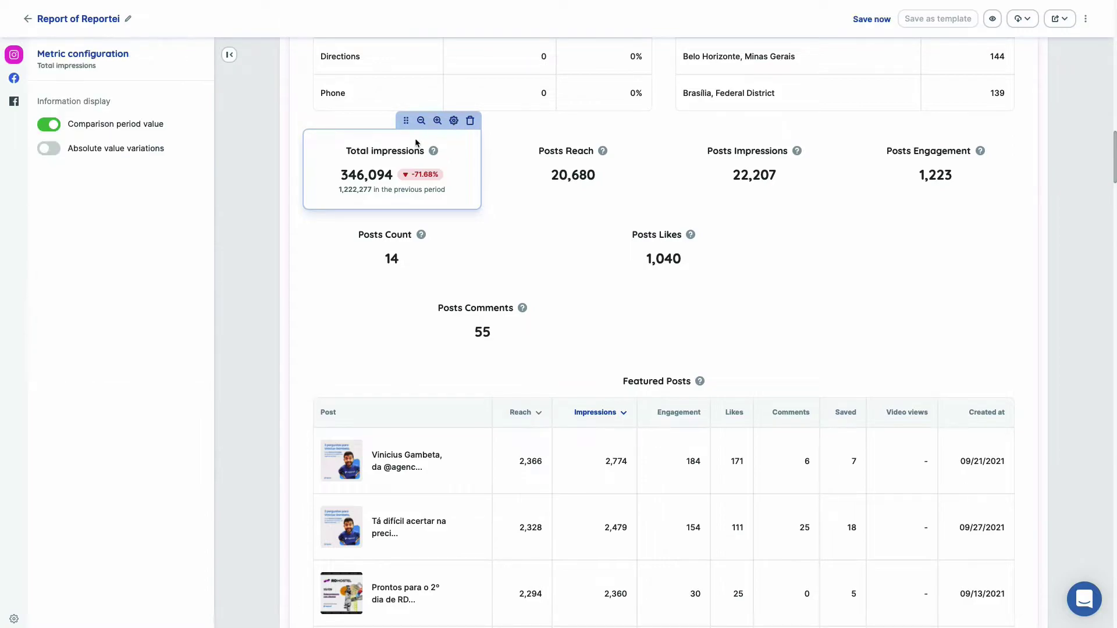
{"action": "left_click", "coordinate": [47, 149]}
{"action": "left_click_drag", "start_coordinate": [408, 182], "coordinate": [355, 186]}
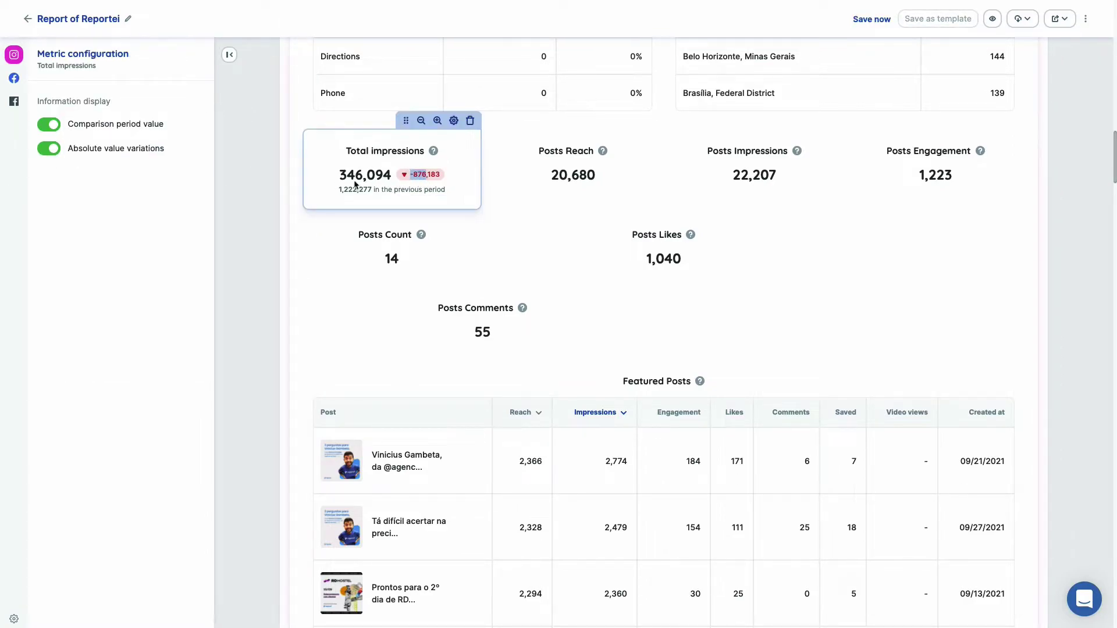
{"action": "left_click", "coordinate": [46, 149]}
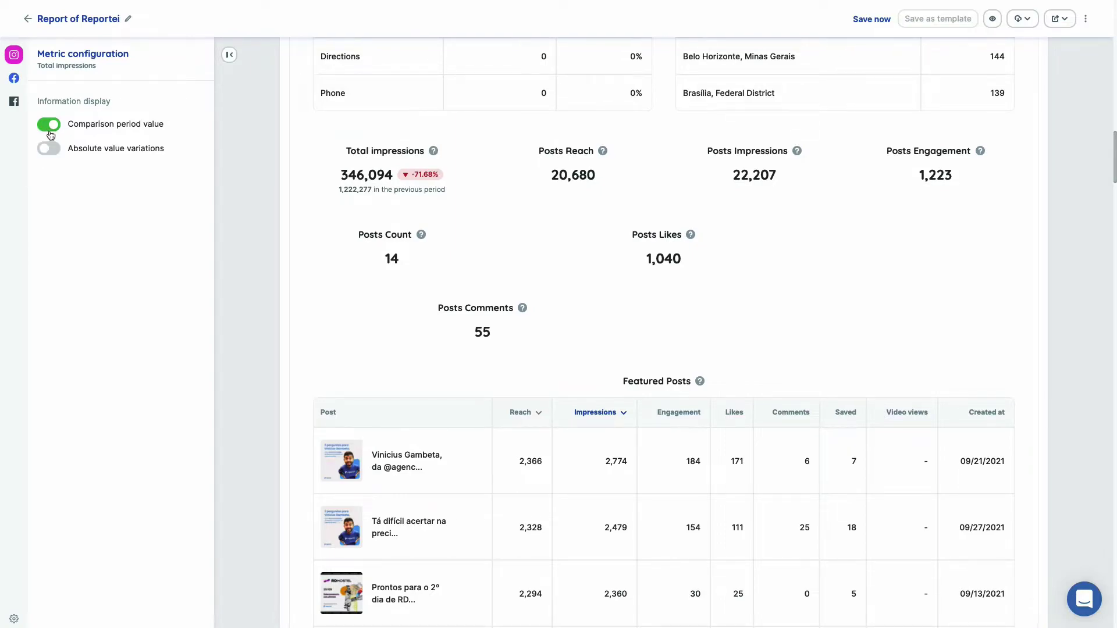
{"action": "left_click", "coordinate": [50, 132]}
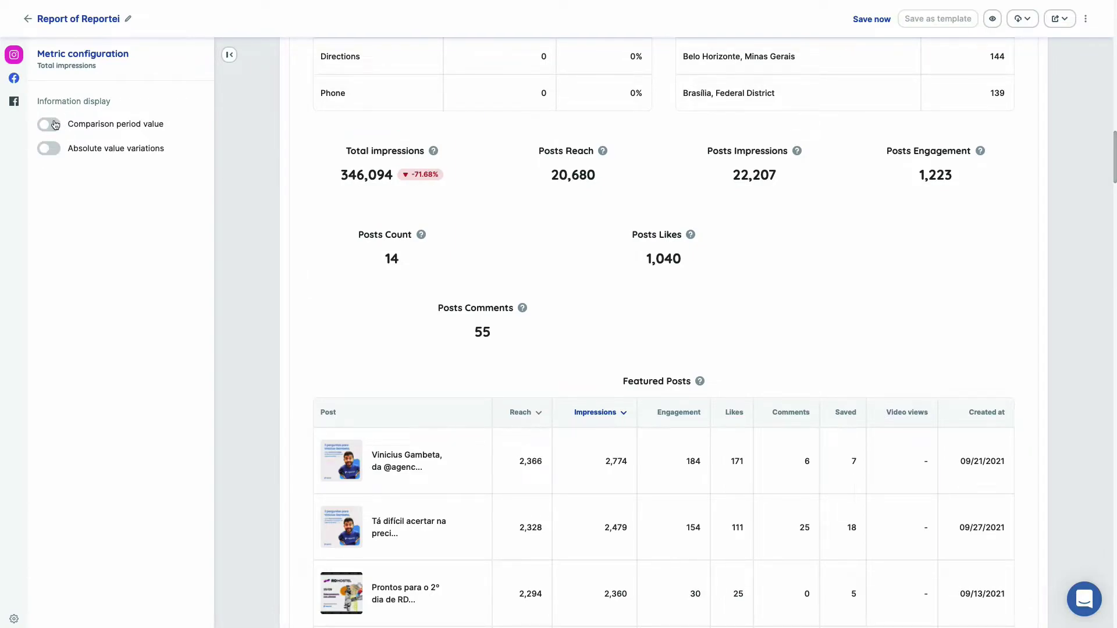
{"action": "left_click", "coordinate": [55, 124]}
{"action": "left_click", "coordinate": [228, 55]}
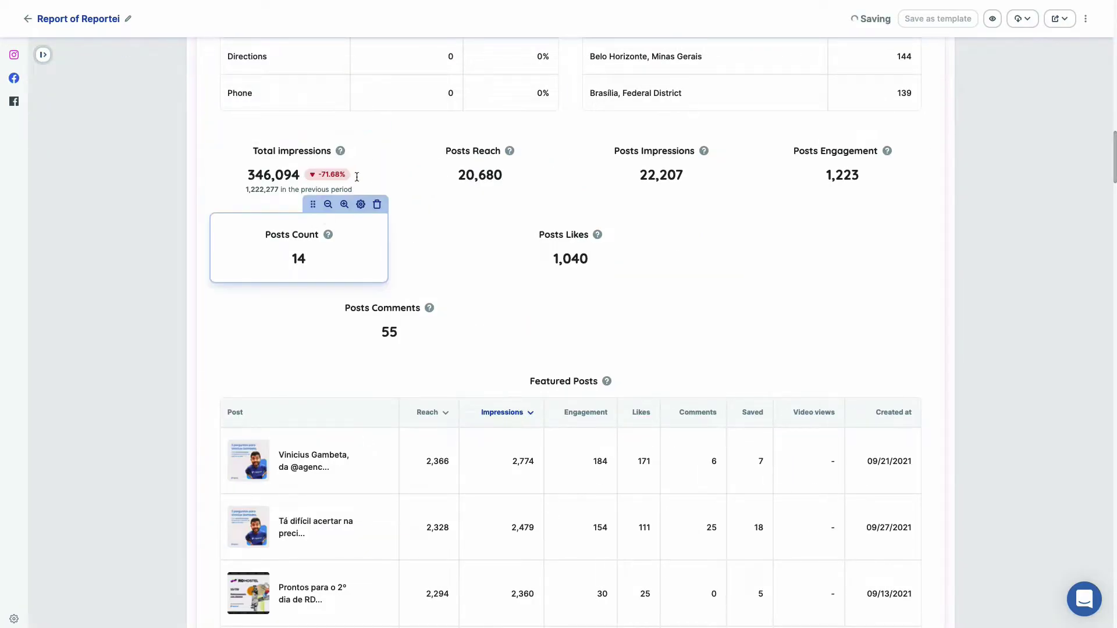
Delete the Total impressions metric card from the report.
{"action": "left_click", "coordinate": [378, 121]}
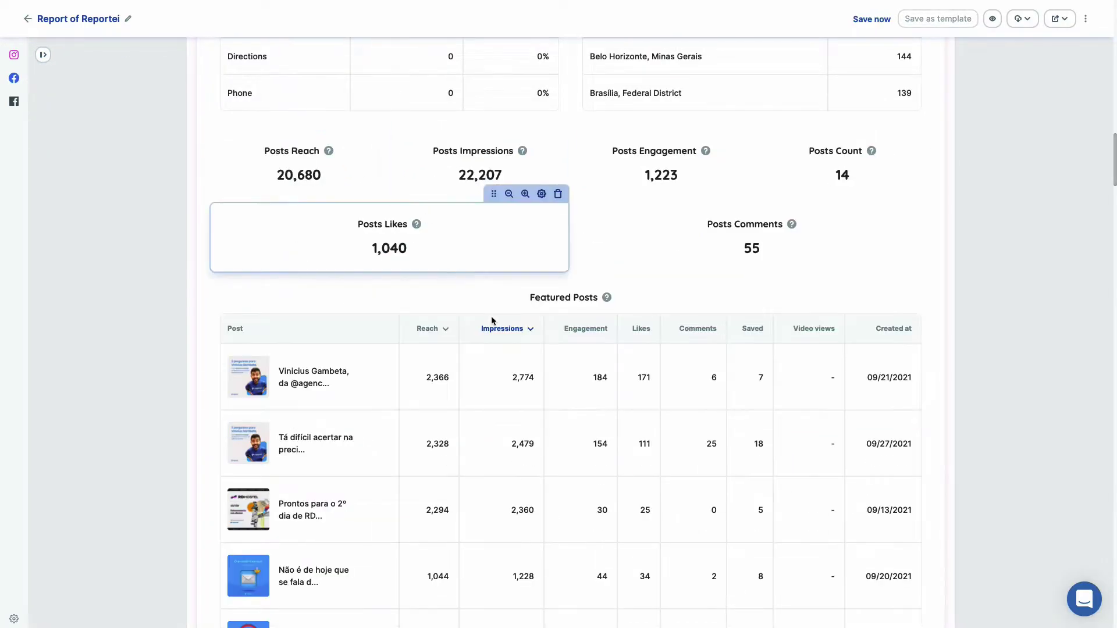
{"action": "scroll", "coordinate": [500, 343], "scroll_direction": "down", "scroll_amount": 20}
{"action": "scroll", "coordinate": [501, 348], "scroll_direction": "down", "scroll_amount": 10}
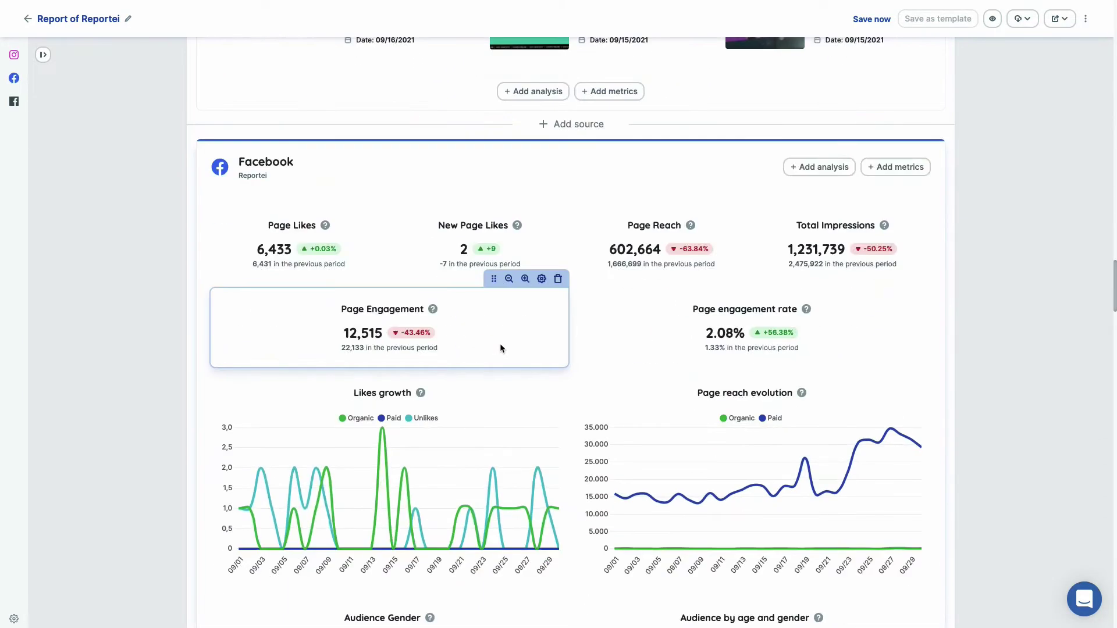
{"action": "scroll", "coordinate": [501, 348], "scroll_direction": "down", "scroll_amount": 10}
{"action": "scroll", "coordinate": [500, 348], "scroll_direction": "down", "scroll_amount": 20}
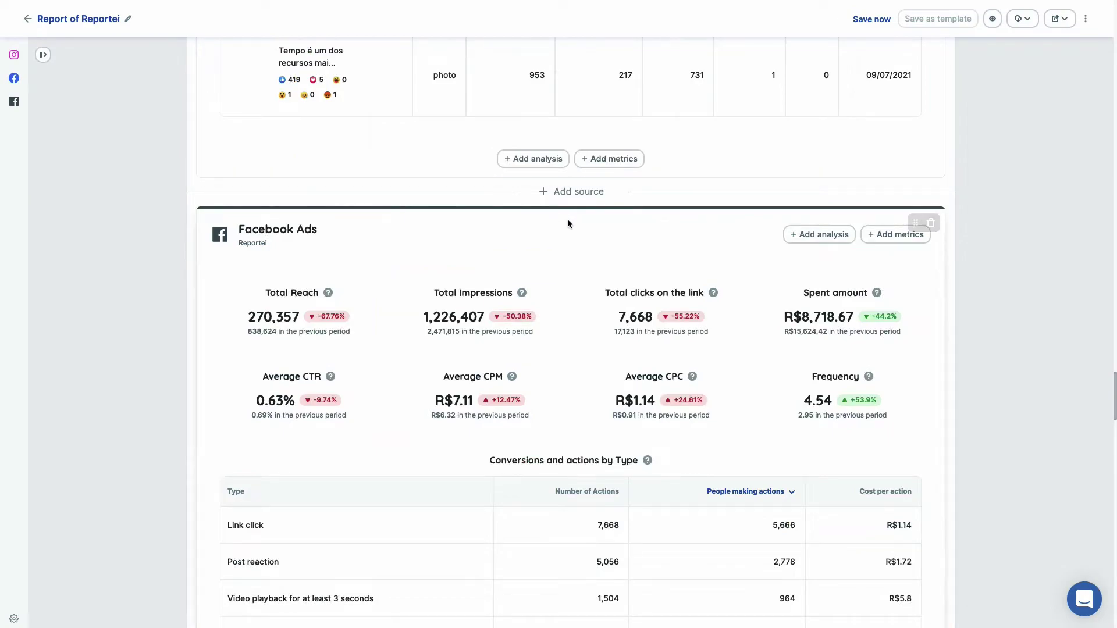
Drag the Facebook Ads section to the top of the report, right after the cover.
{"action": "mouse_move", "coordinate": [828, 287]}
{"action": "scroll", "coordinate": [829, 288], "scroll_direction": "up", "scroll_amount": 2}
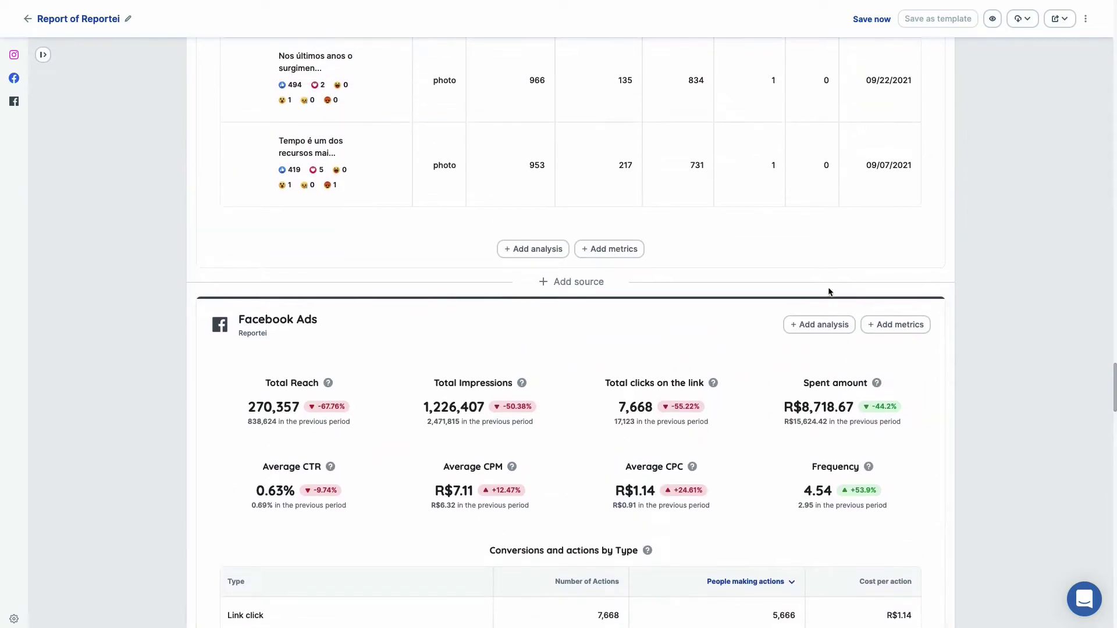
{"action": "scroll", "coordinate": [829, 291], "scroll_direction": "up", "scroll_amount": 1}
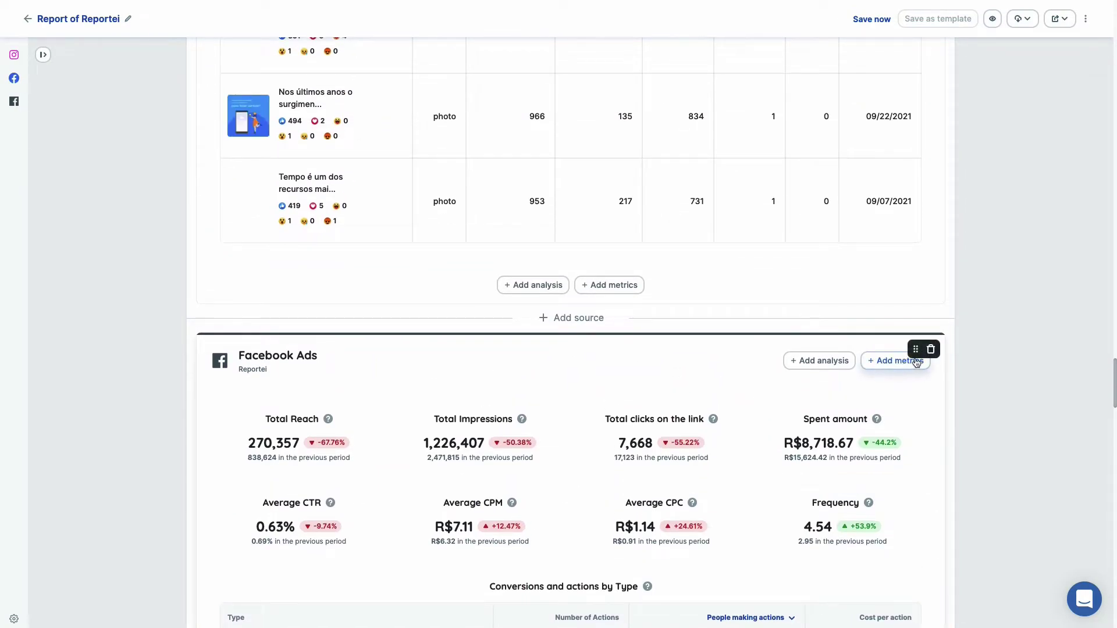
{"action": "left_click_drag", "start_coordinate": [916, 349], "coordinate": [791, 328]}
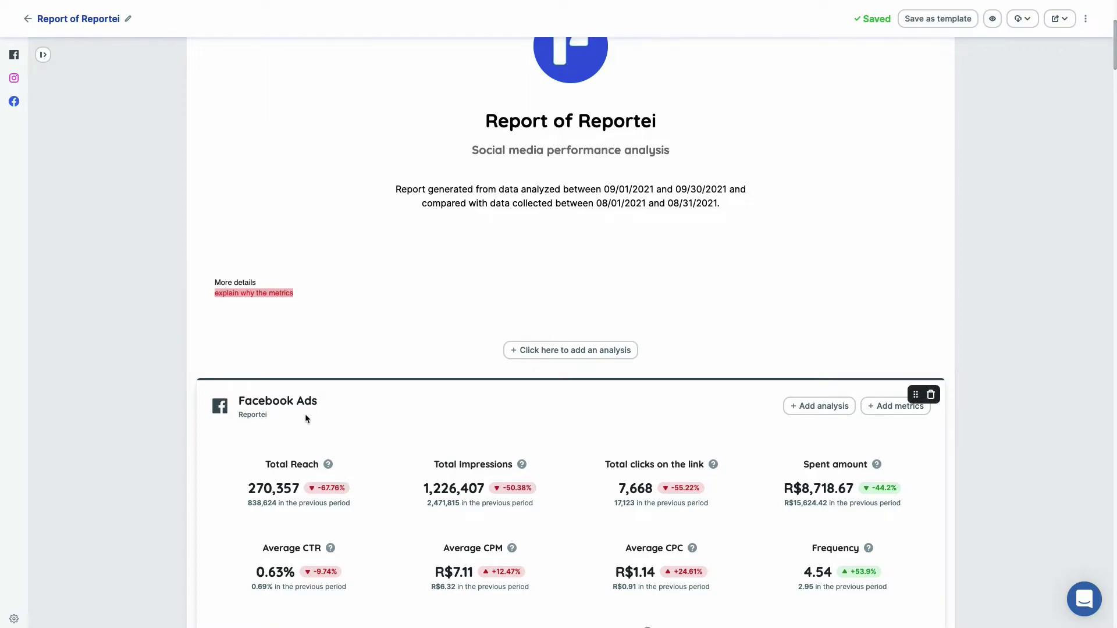
Save the report as template 'My Paid Traffic Template' with the Facebook square icon.
{"action": "scroll", "coordinate": [305, 414], "scroll_direction": "down", "scroll_amount": 3}
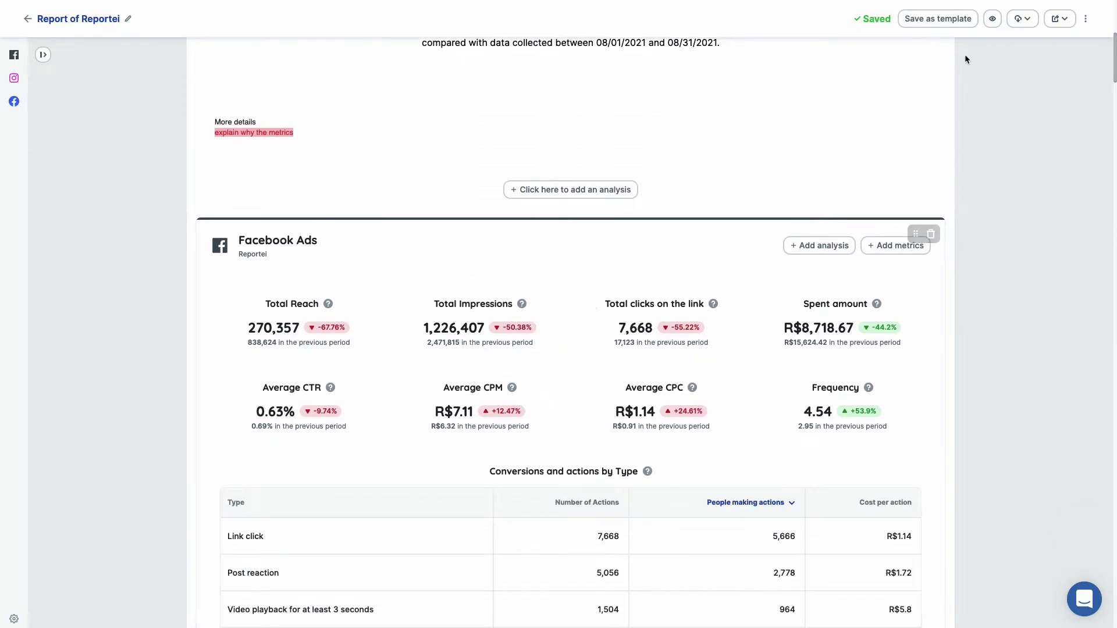
{"action": "scroll", "coordinate": [580, 433], "scroll_direction": "down", "scroll_amount": 1}
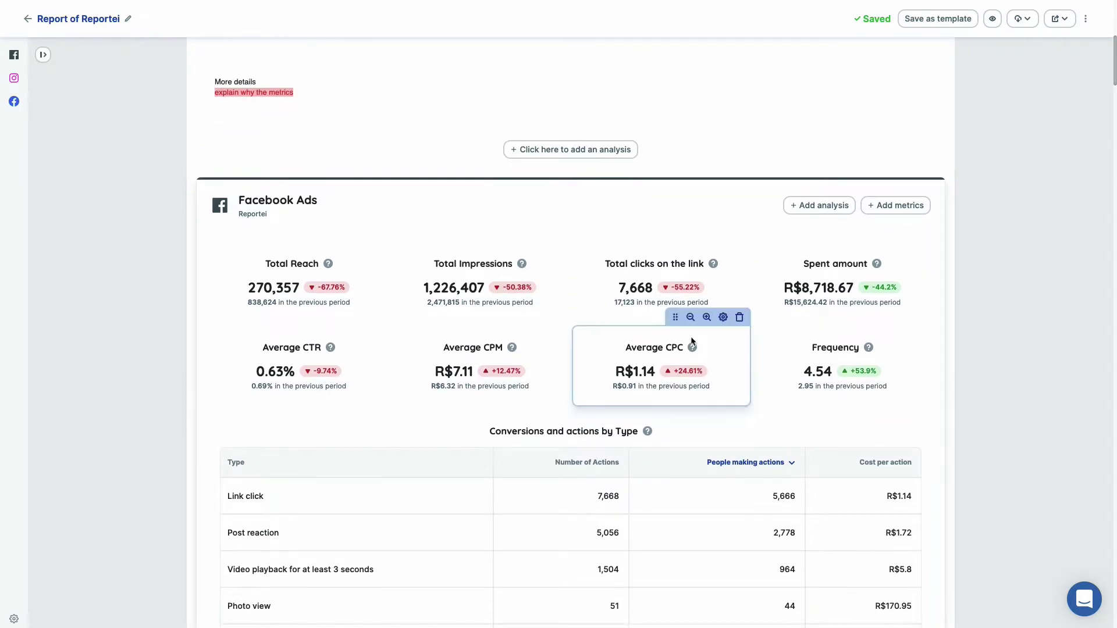
{"action": "left_click", "coordinate": [938, 19]}
{"action": "left_click", "coordinate": [530, 107]}
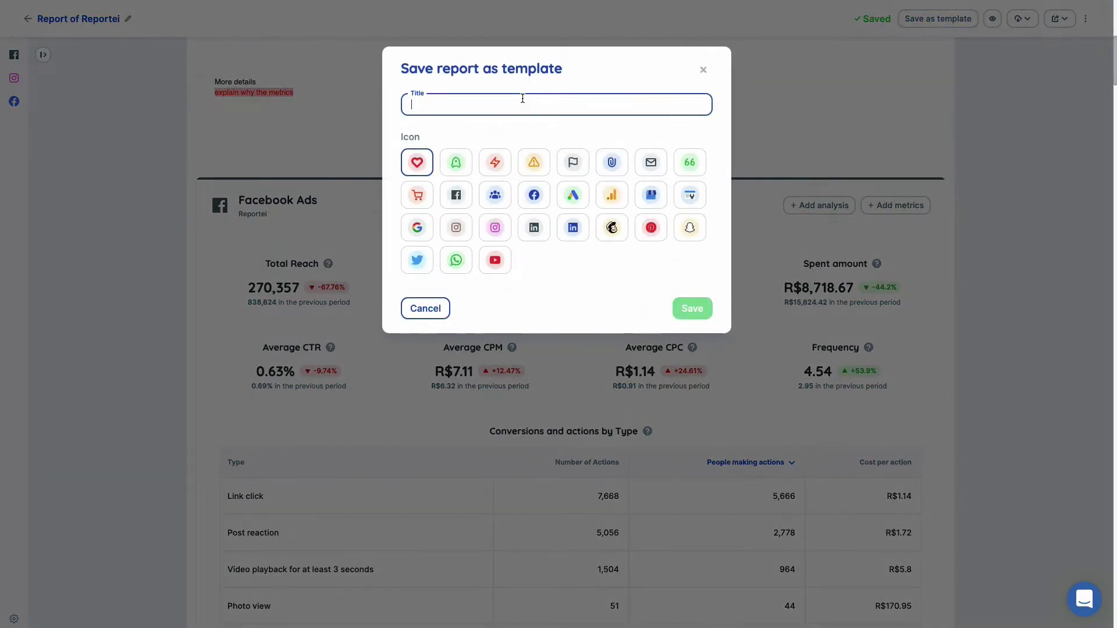
{"action": "type", "text": "My Paid Traffic Template"}
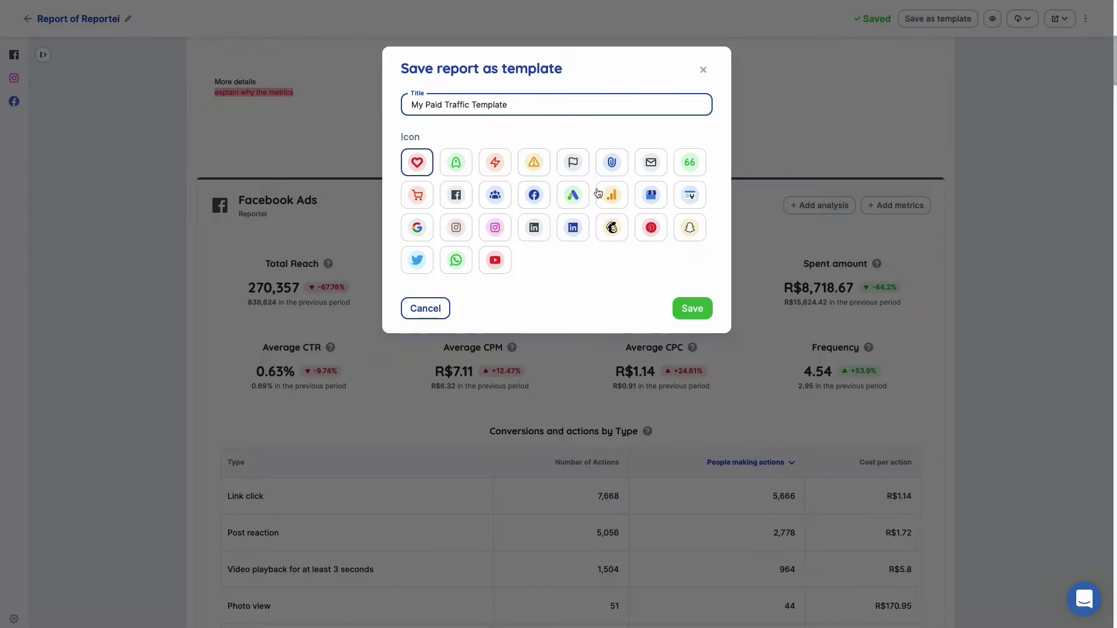
{"action": "left_click", "coordinate": [461, 203]}
{"action": "left_click", "coordinate": [700, 308]}
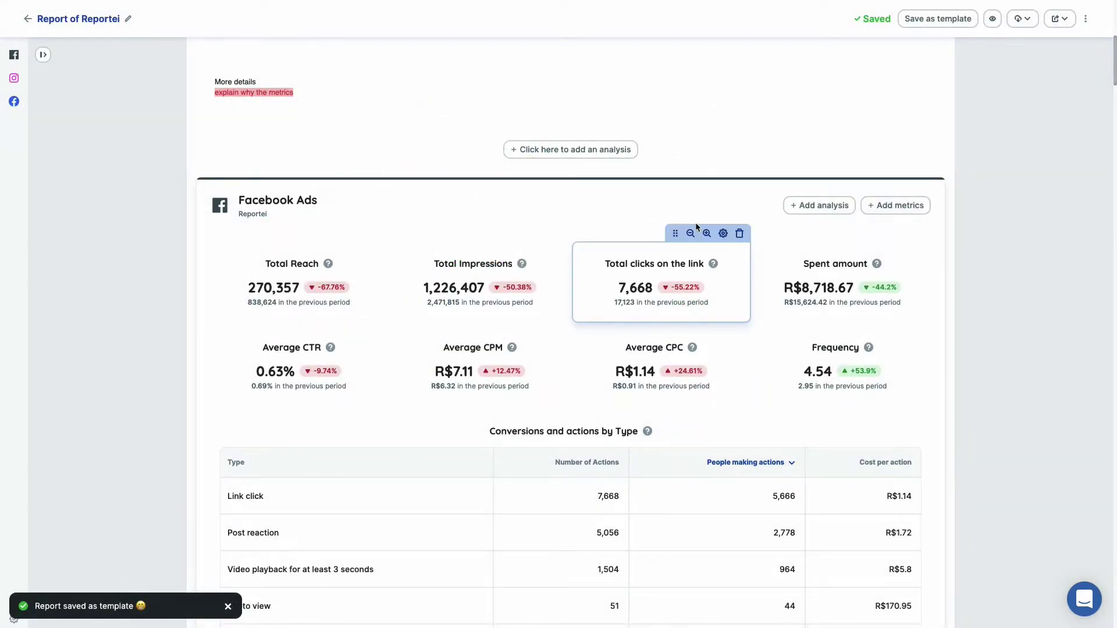
Review the report's download and share options, then go back to the Reportei client overview.
{"action": "scroll", "coordinate": [696, 222], "scroll_direction": "up", "scroll_amount": 10}
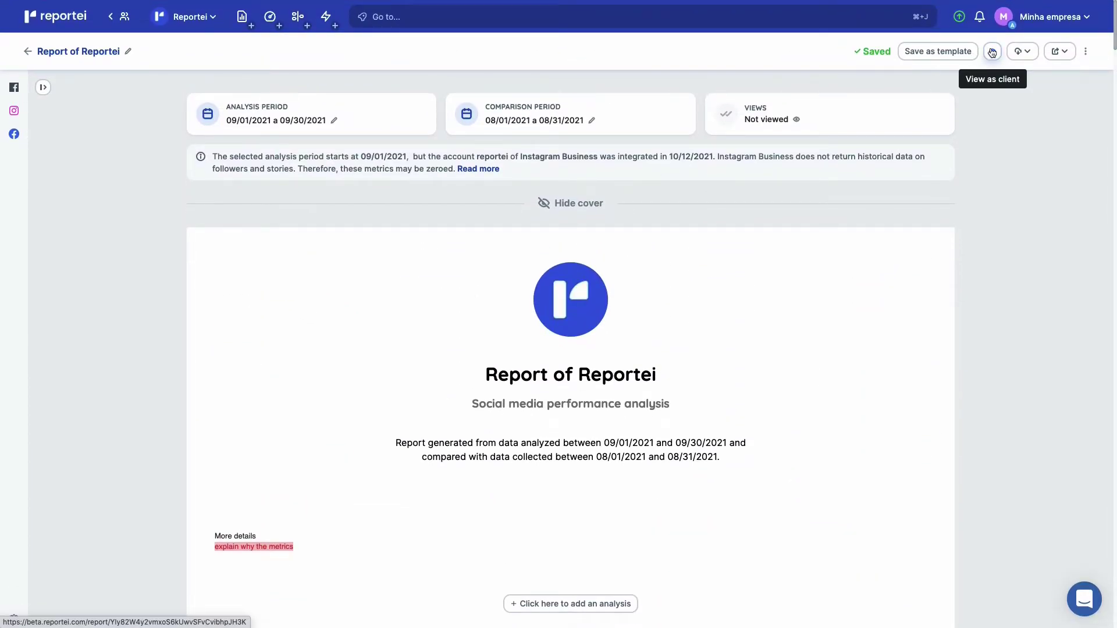
{"action": "left_click", "coordinate": [1022, 51]}
{"action": "left_click", "coordinate": [1064, 51]}
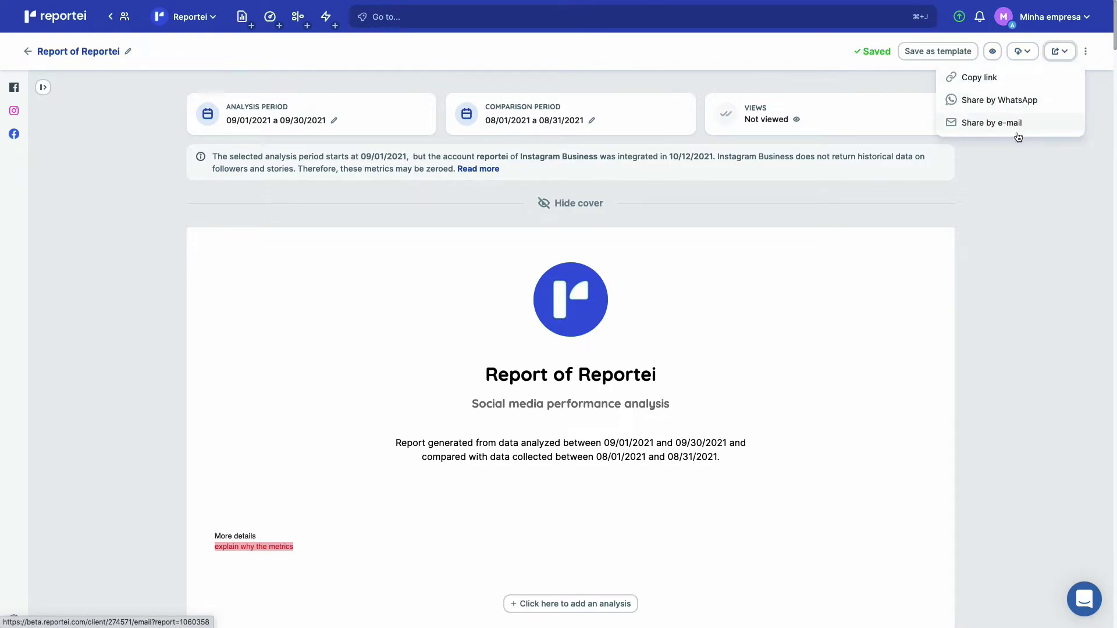
{"action": "left_click", "coordinate": [1021, 235]}
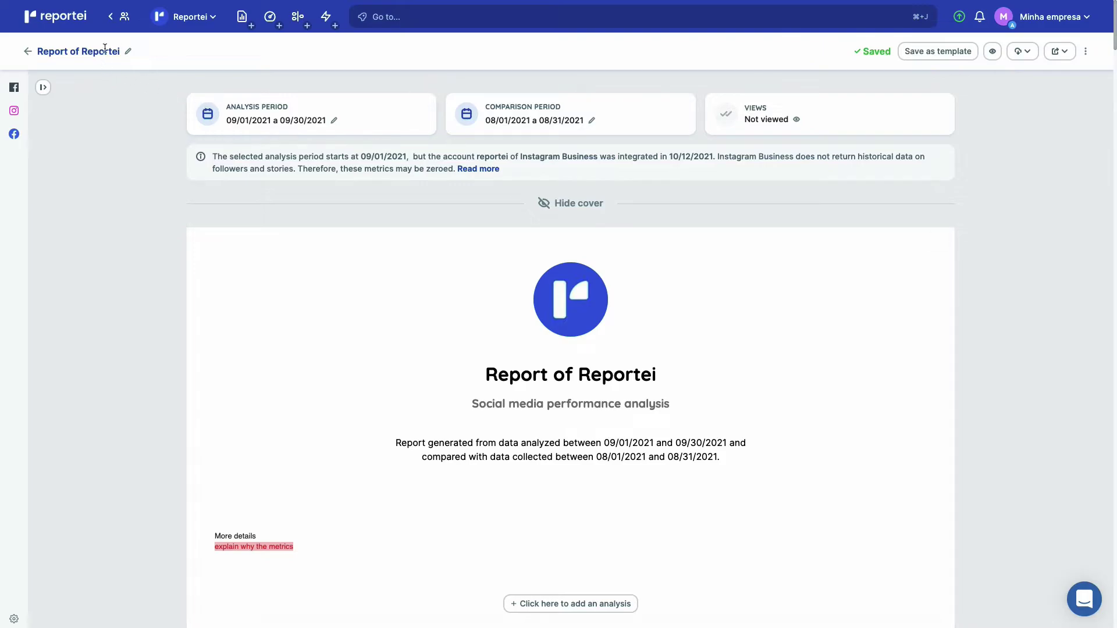
{"action": "left_click", "coordinate": [191, 16]}
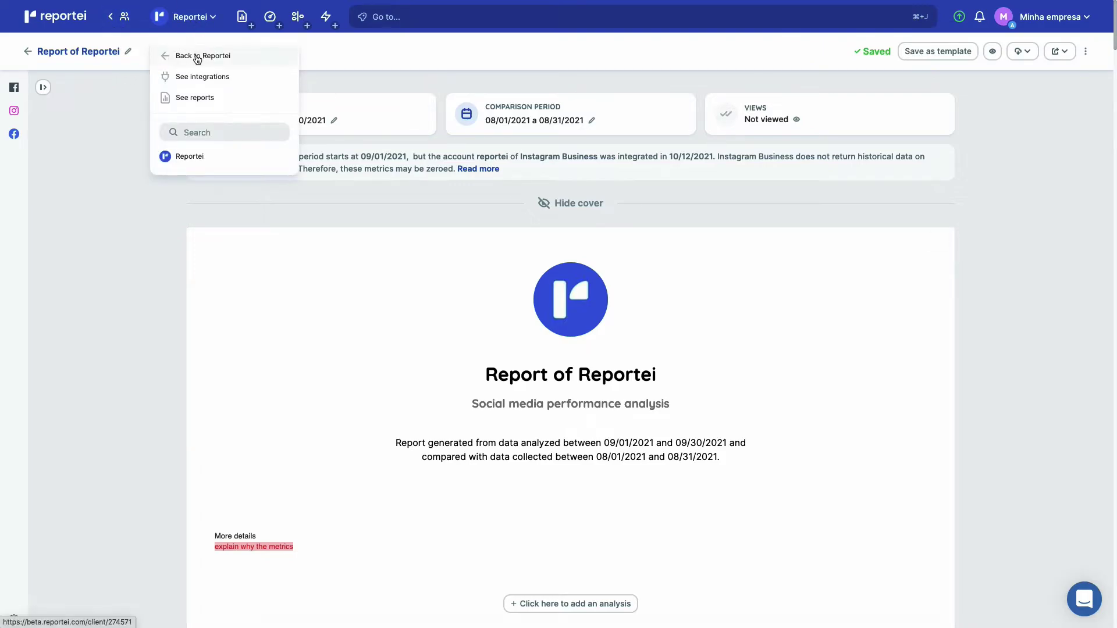
{"action": "left_click", "coordinate": [196, 56]}
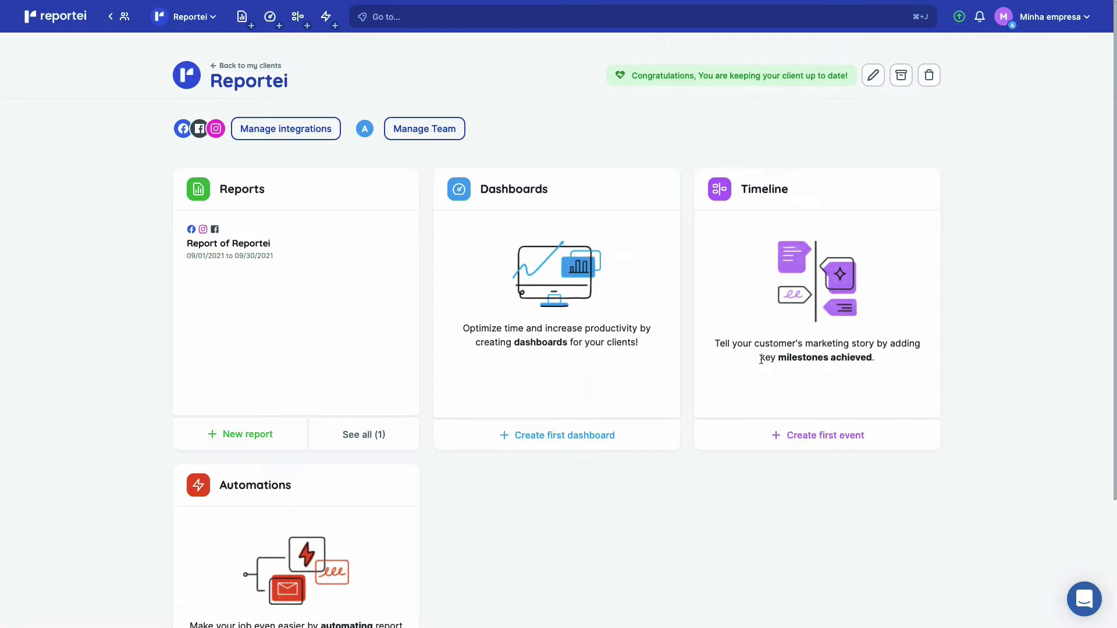
Open the Manage Team settings for the Reportei client.
{"action": "scroll", "coordinate": [761, 359], "scroll_direction": "down", "scroll_amount": 3}
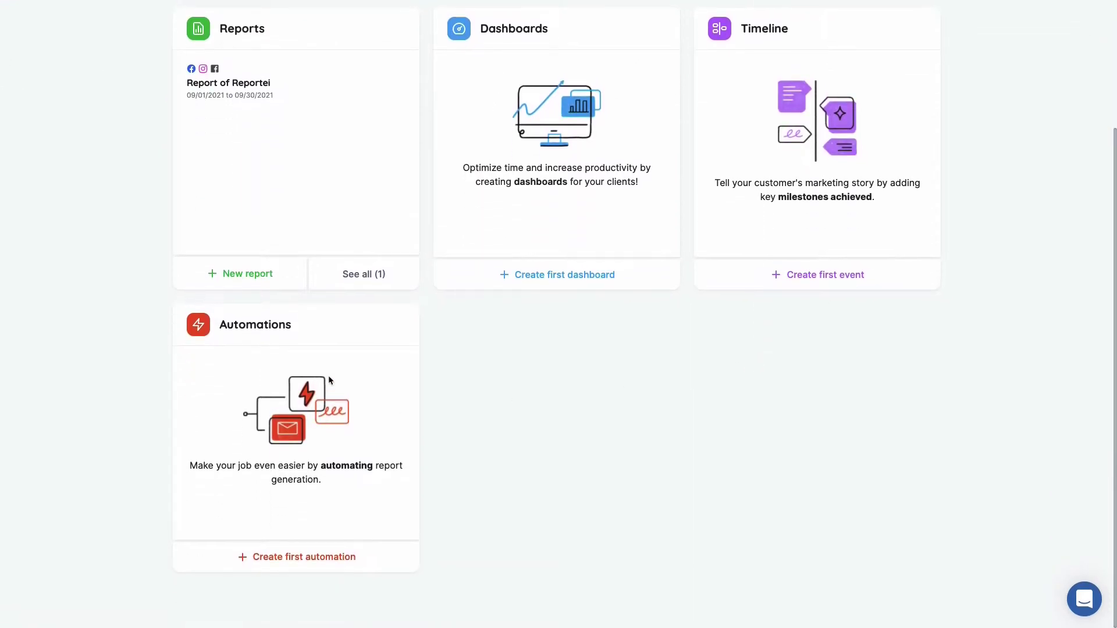
{"action": "scroll", "coordinate": [424, 446], "scroll_direction": "up", "scroll_amount": 3}
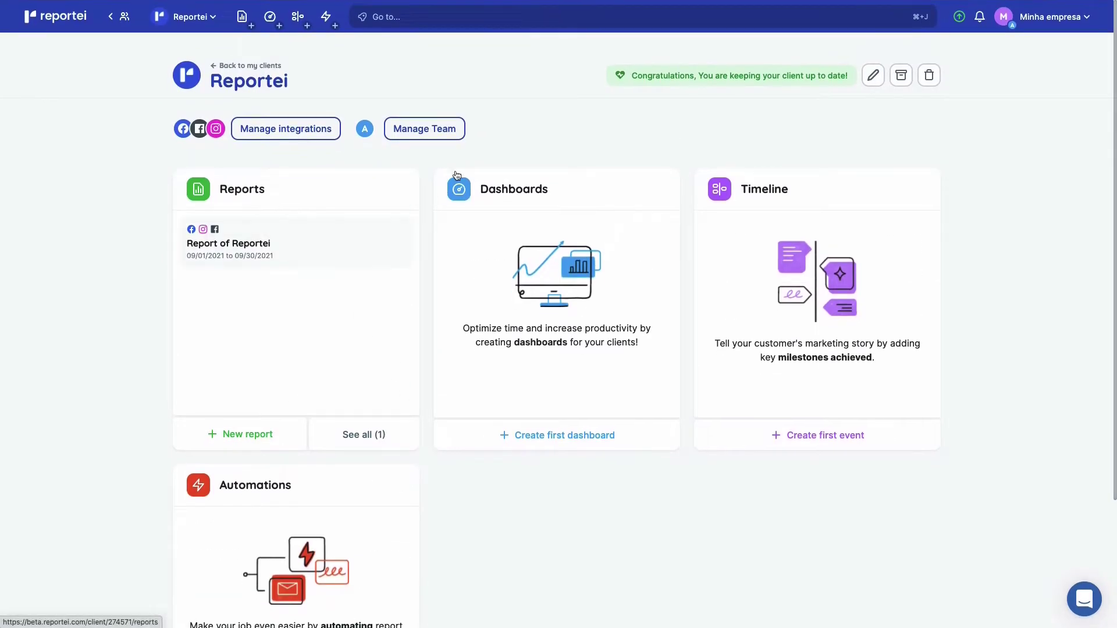
{"action": "left_click", "coordinate": [416, 136]}
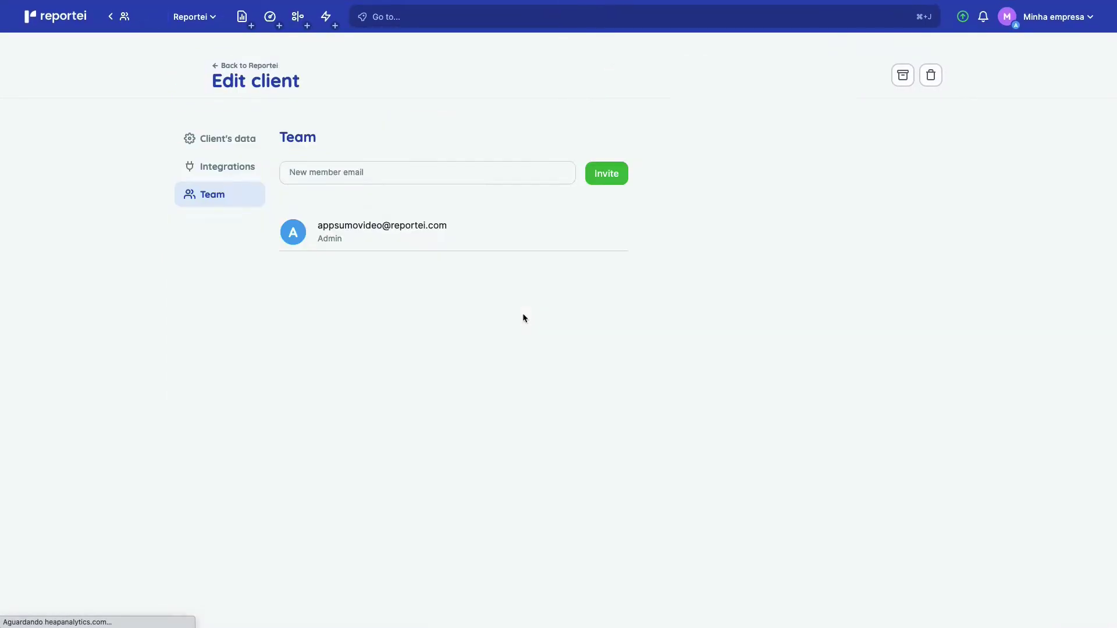
Invite a new member by e-mail, check the Awaiting acceptance status, and return to the overview.
{"action": "left_click", "coordinate": [457, 168]}
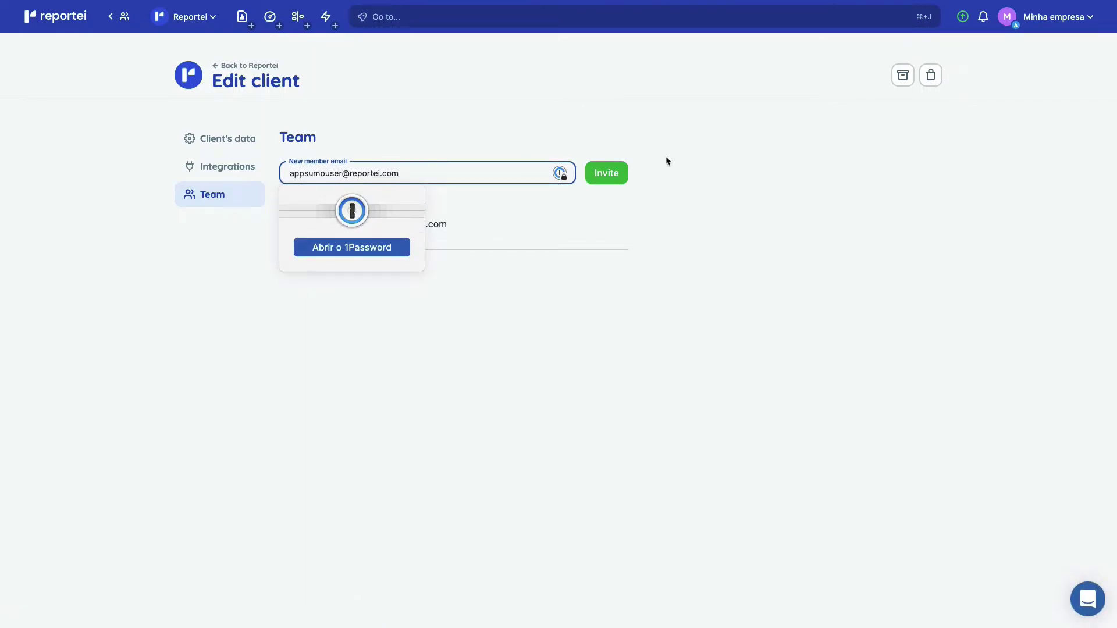
{"action": "left_click", "coordinate": [623, 174]}
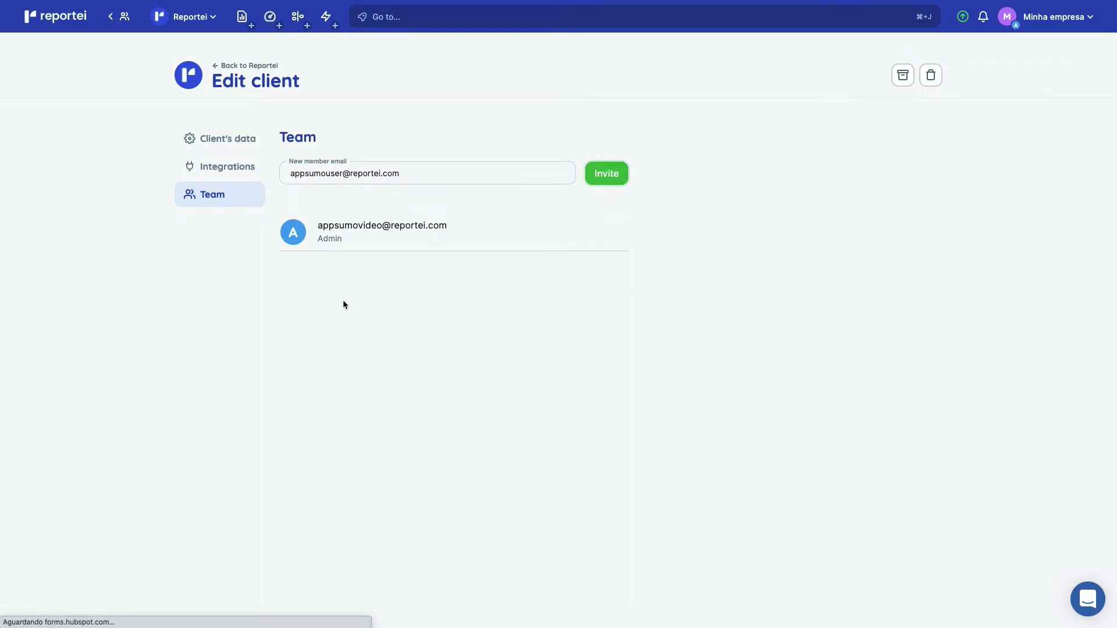
{"action": "left_click_drag", "start_coordinate": [317, 276], "coordinate": [425, 283]}
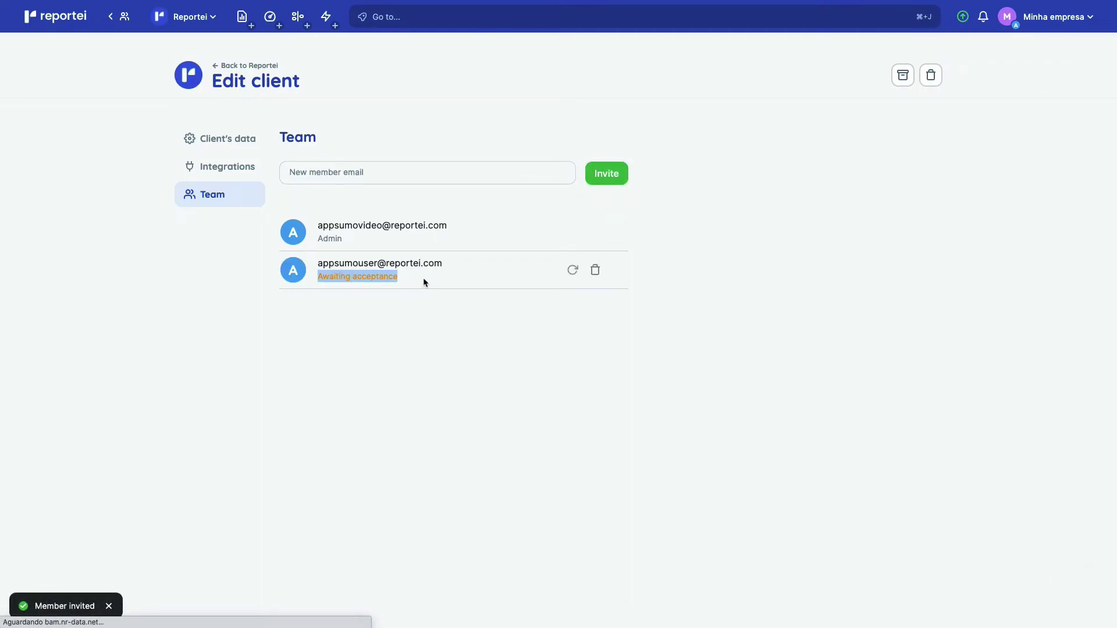
{"action": "left_click", "coordinate": [434, 337]}
{"action": "mouse_move", "coordinate": [524, 269]}
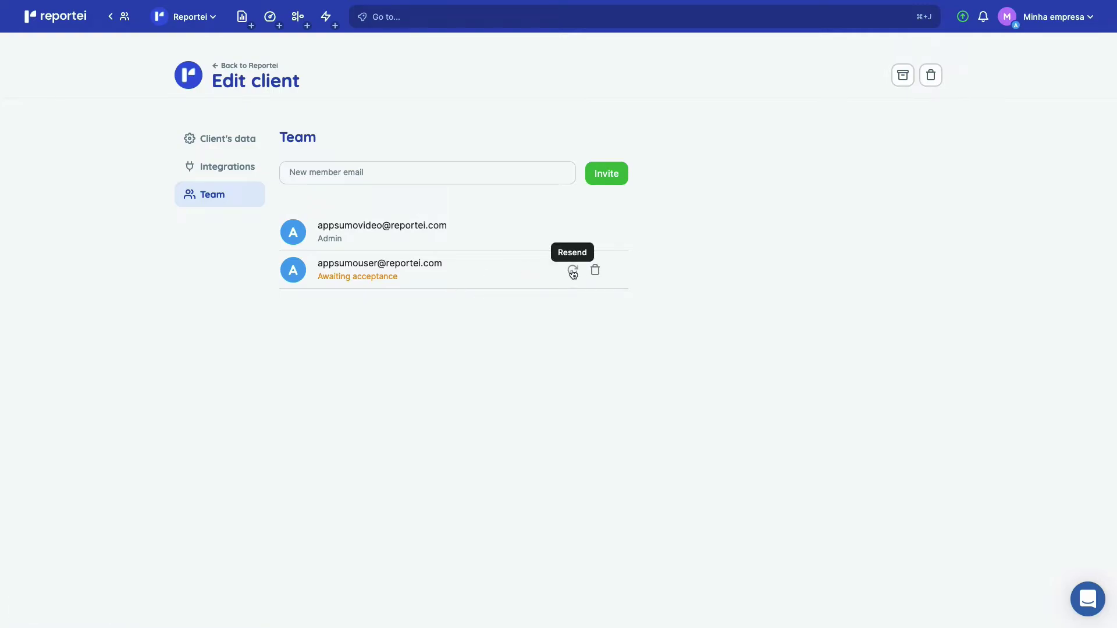
{"action": "left_click", "coordinate": [246, 65]}
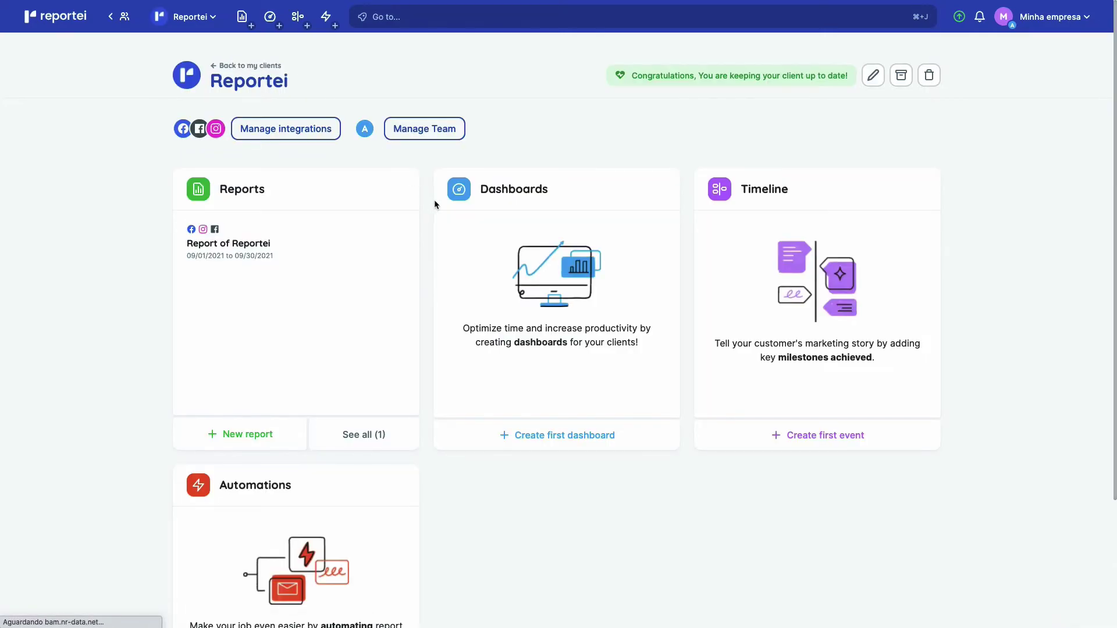
Generate the first dashboard from the Classic Template with only the Instagram integration selected.
{"action": "left_click", "coordinate": [593, 449]}
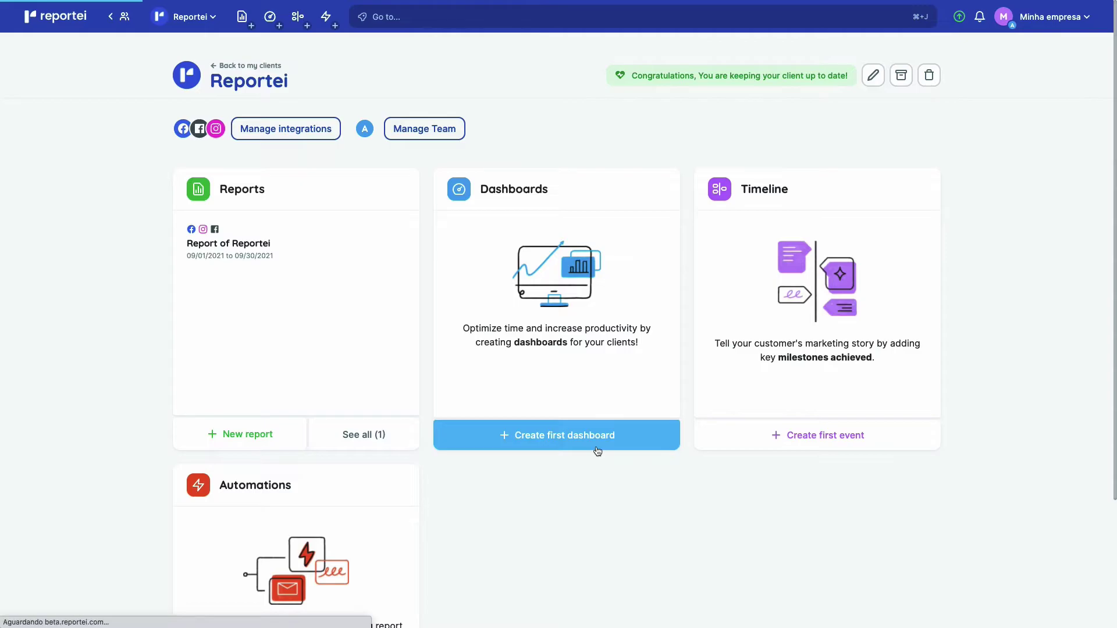
{"action": "left_click", "coordinate": [791, 524]}
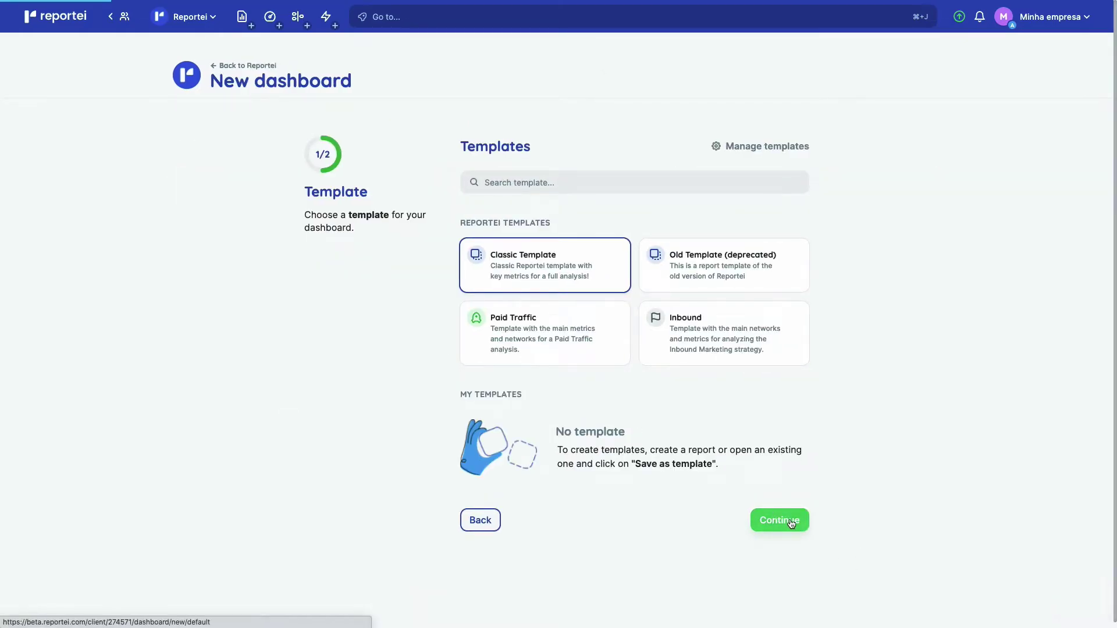
{"action": "scroll", "coordinate": [788, 518], "scroll_direction": "down", "scroll_amount": 2}
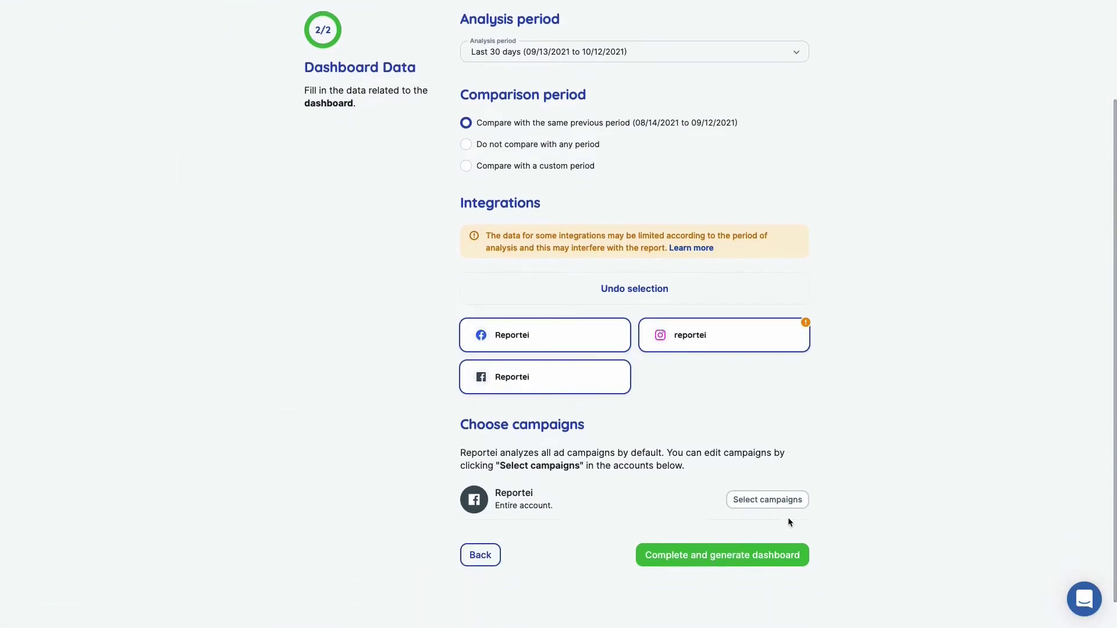
{"action": "left_click", "coordinate": [631, 291]}
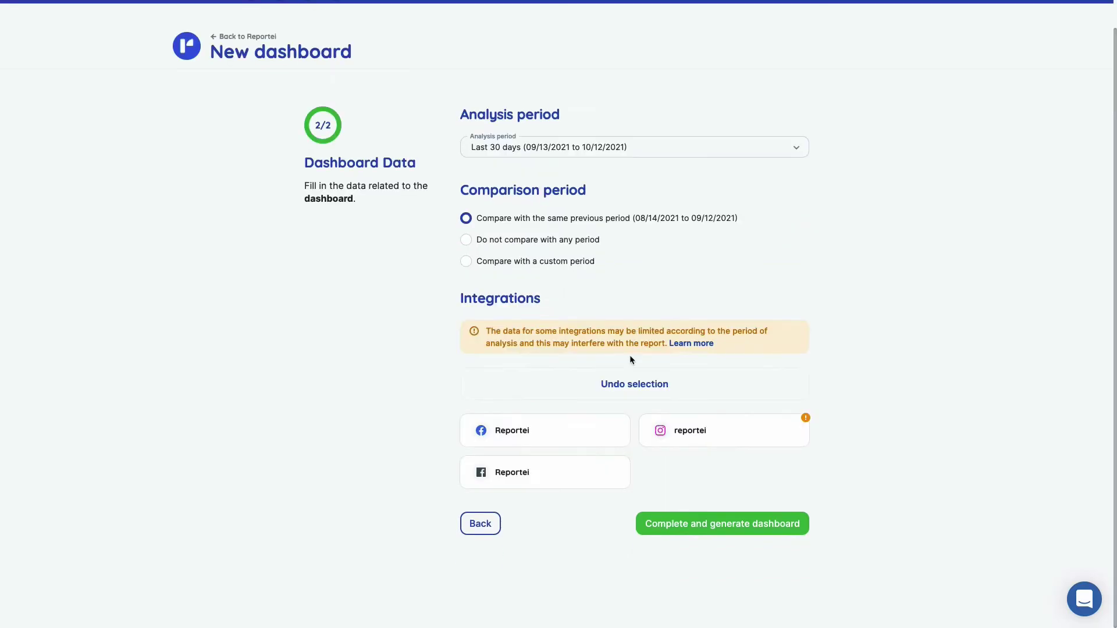
{"action": "left_click", "coordinate": [652, 437]}
{"action": "left_click", "coordinate": [681, 525]}
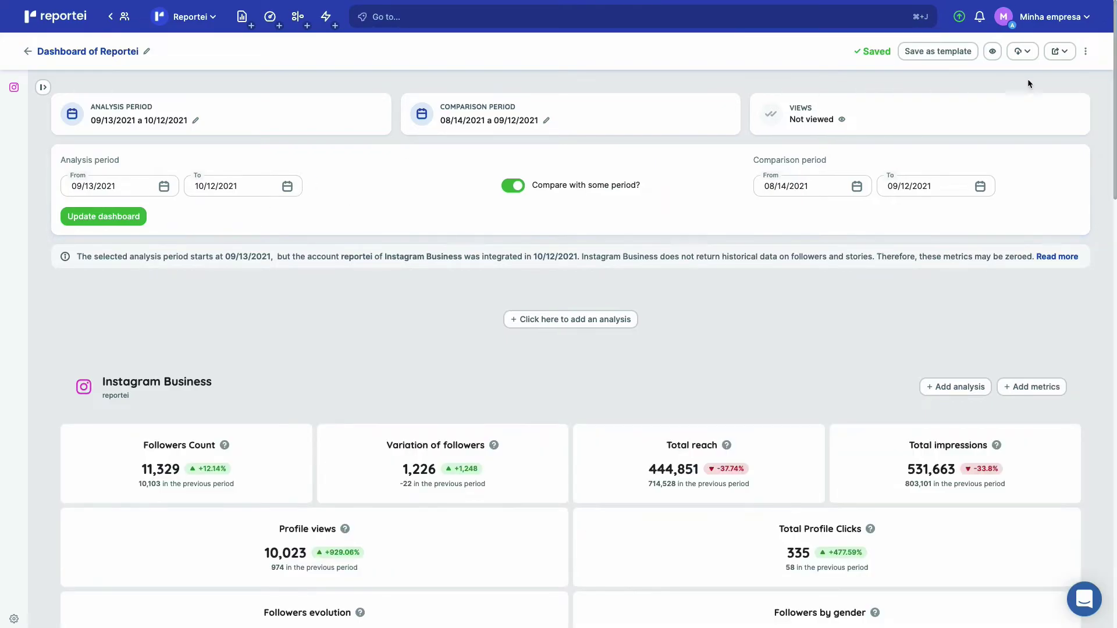
Set the dashboard's analysis period to 09/01/2021–09/08/2021.
{"action": "left_click", "coordinate": [144, 190]}
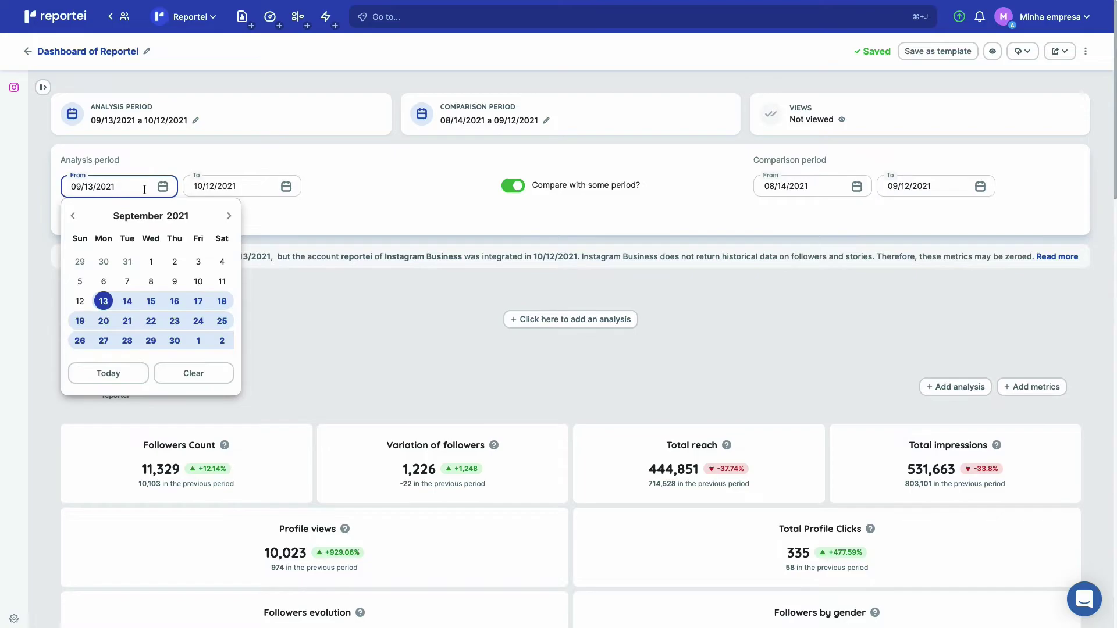
{"action": "left_click", "coordinate": [151, 261]}
{"action": "left_click", "coordinate": [228, 187]}
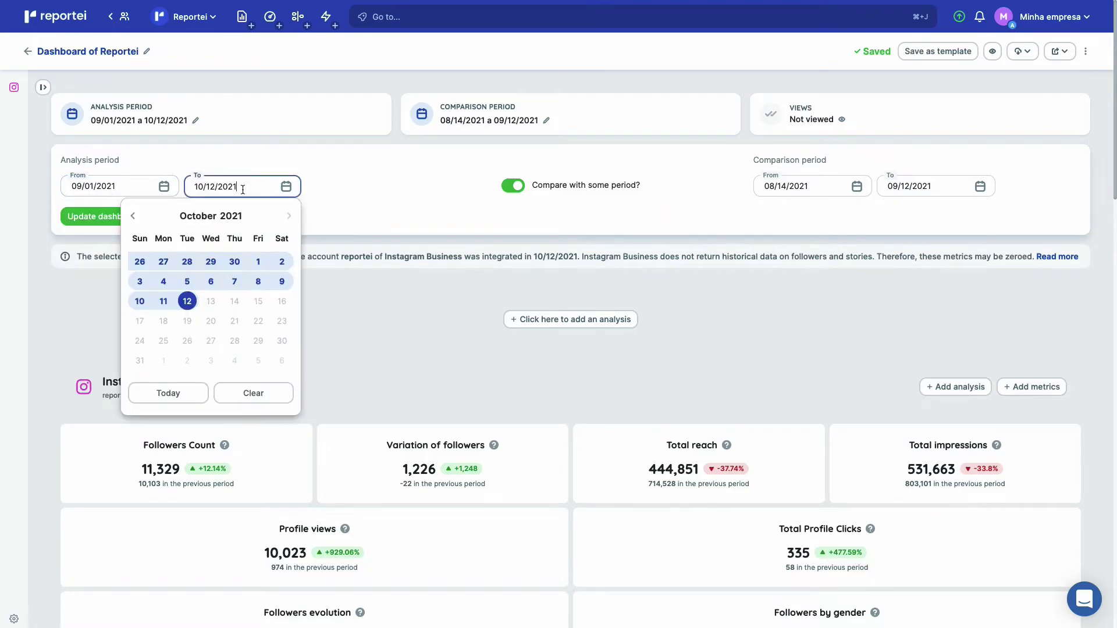
{"action": "left_click", "coordinate": [134, 218]}
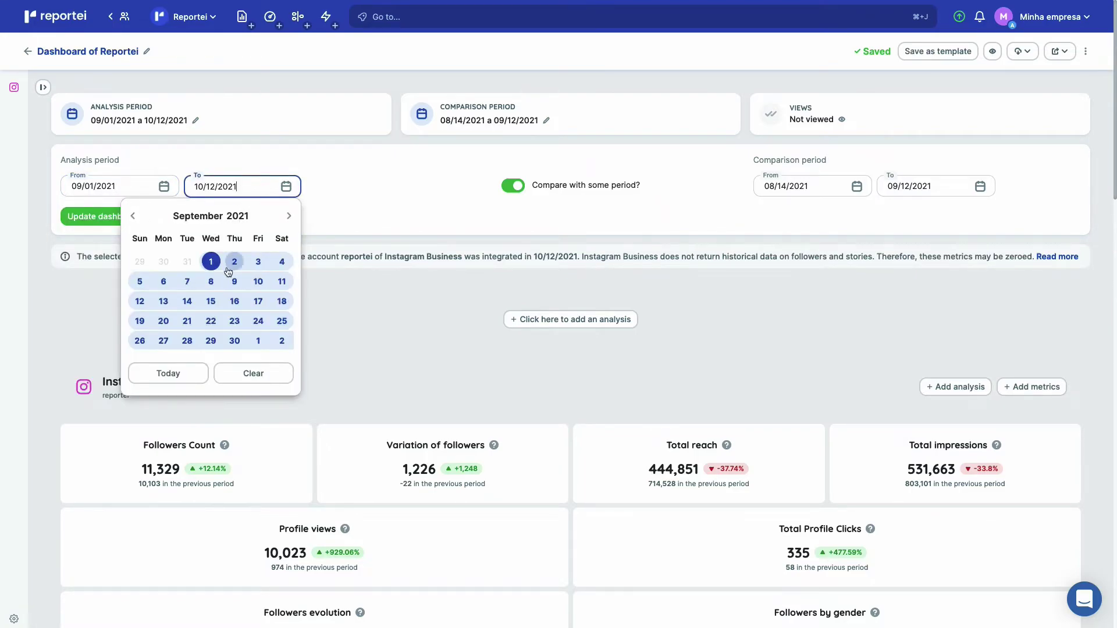
{"action": "left_click", "coordinate": [211, 282]}
Set the comparison period to 08/25/2021–08/31/2021.
{"action": "left_click", "coordinate": [809, 187]}
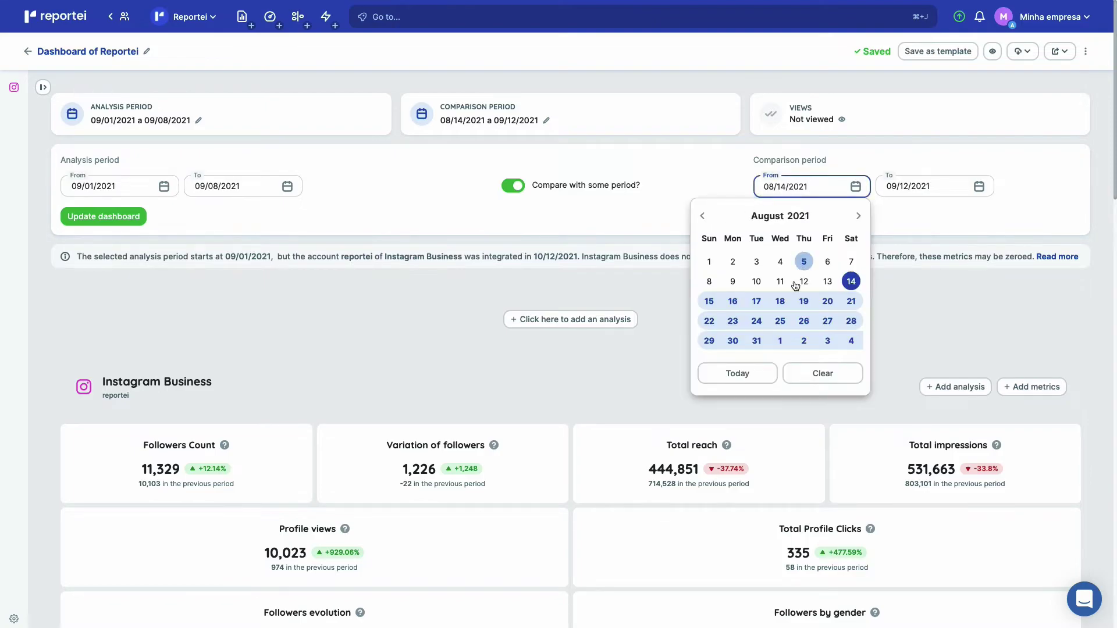
{"action": "left_click", "coordinate": [780, 321]}
{"action": "left_click", "coordinate": [922, 186]}
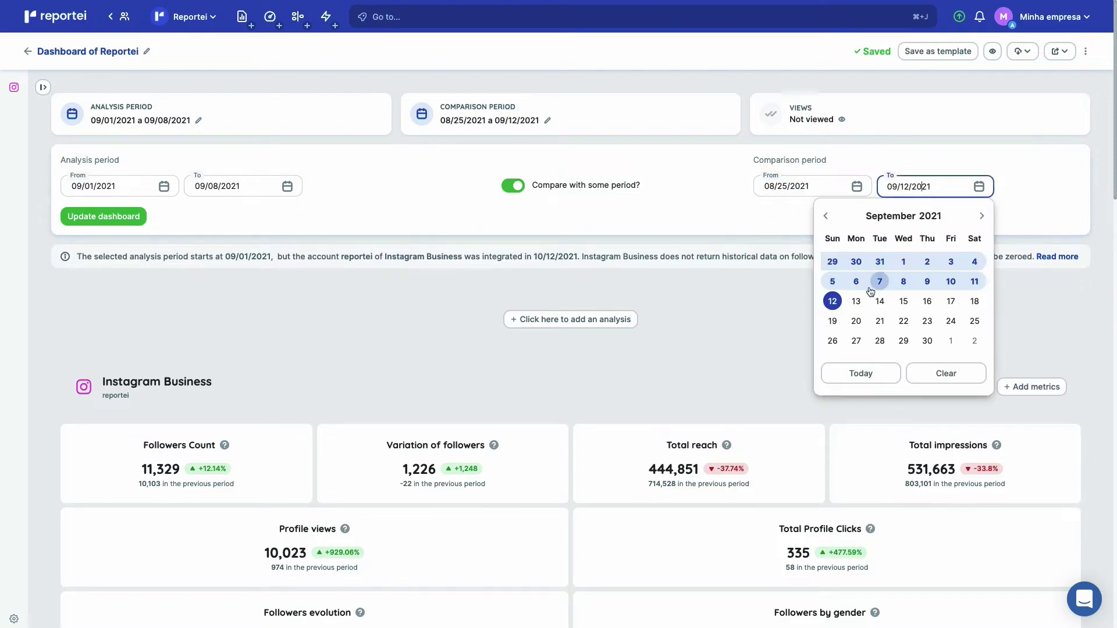
{"action": "left_click", "coordinate": [826, 217]}
{"action": "left_click", "coordinate": [879, 339]}
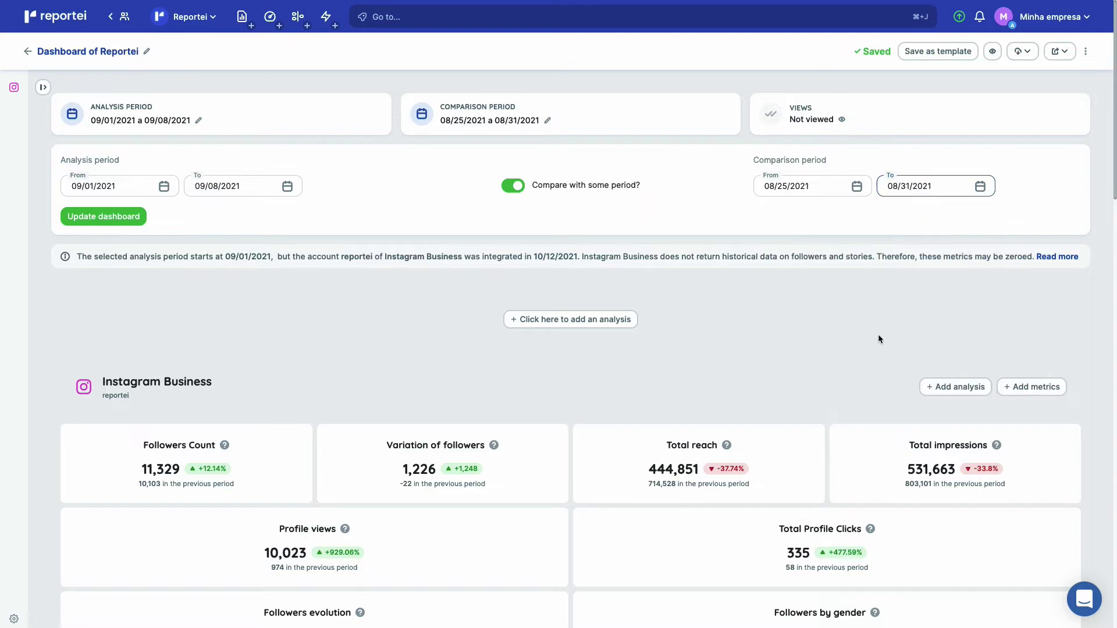
Update the dashboard and review the refreshed Instagram metrics.
{"action": "left_click", "coordinate": [118, 219]}
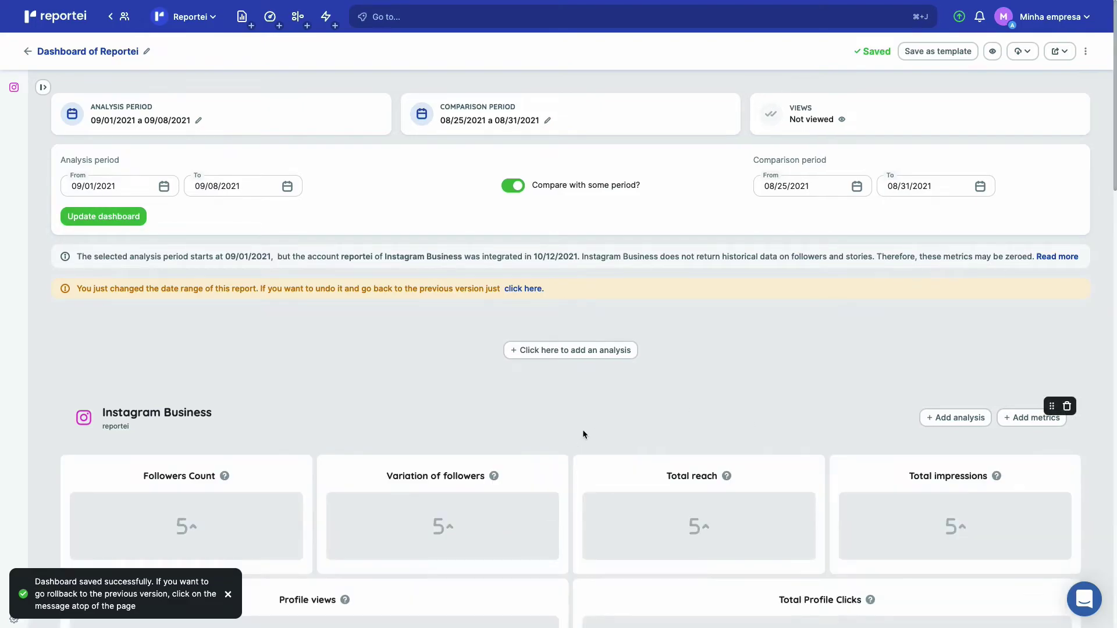
{"action": "scroll", "coordinate": [582, 429], "scroll_direction": "down", "scroll_amount": 1}
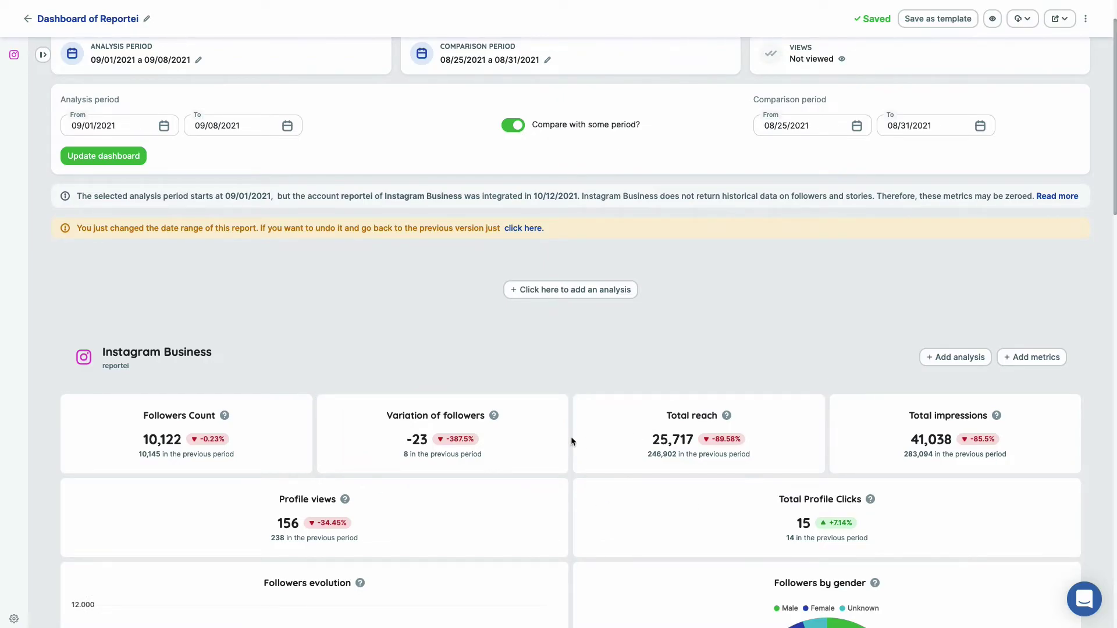
{"action": "scroll", "coordinate": [571, 438], "scroll_direction": "down", "scroll_amount": 2}
{"action": "scroll", "coordinate": [571, 438], "scroll_direction": "up", "scroll_amount": 4}
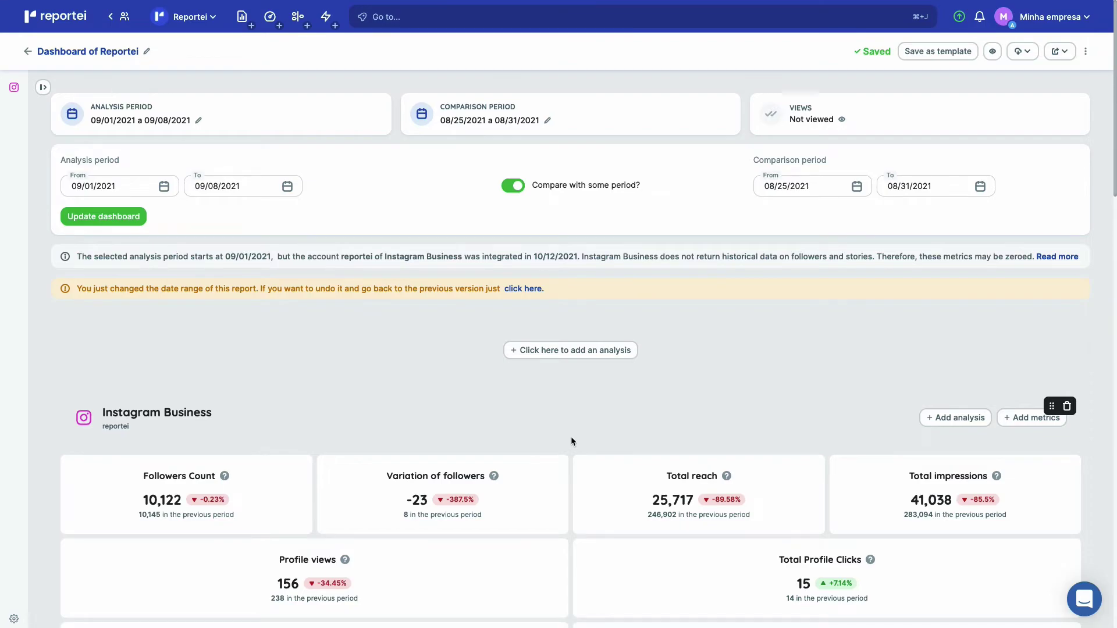
From the client overview, add a 'First meeting' timeline event with details and the flag icon.
{"action": "left_click", "coordinate": [180, 18]}
{"action": "left_click", "coordinate": [185, 56]}
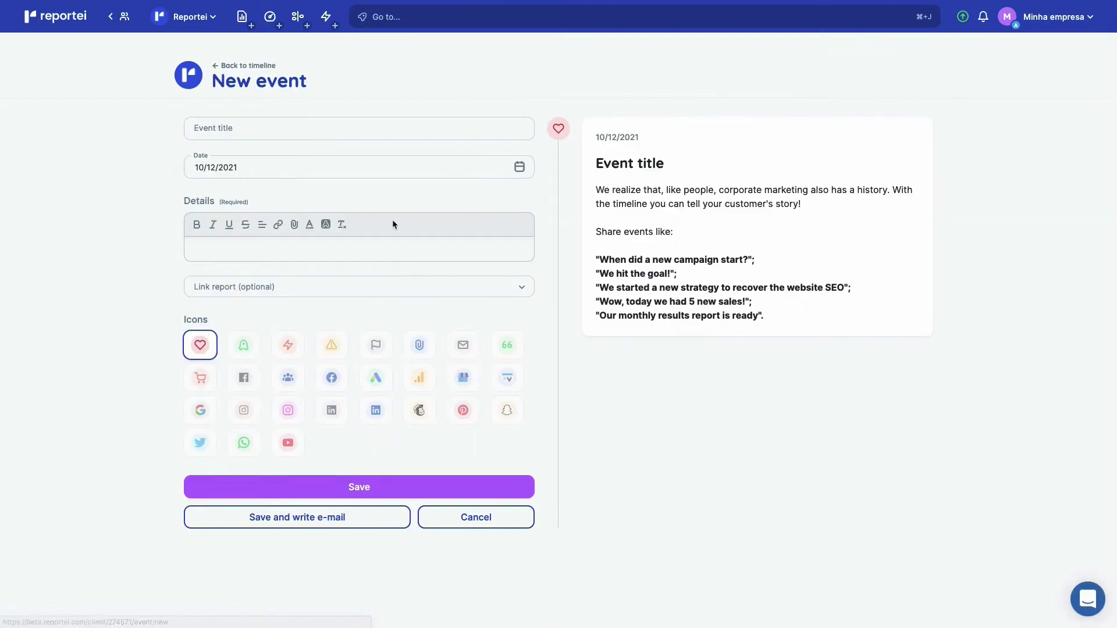
{"action": "left_click", "coordinate": [387, 122]}
{"action": "type", "text": "f"}
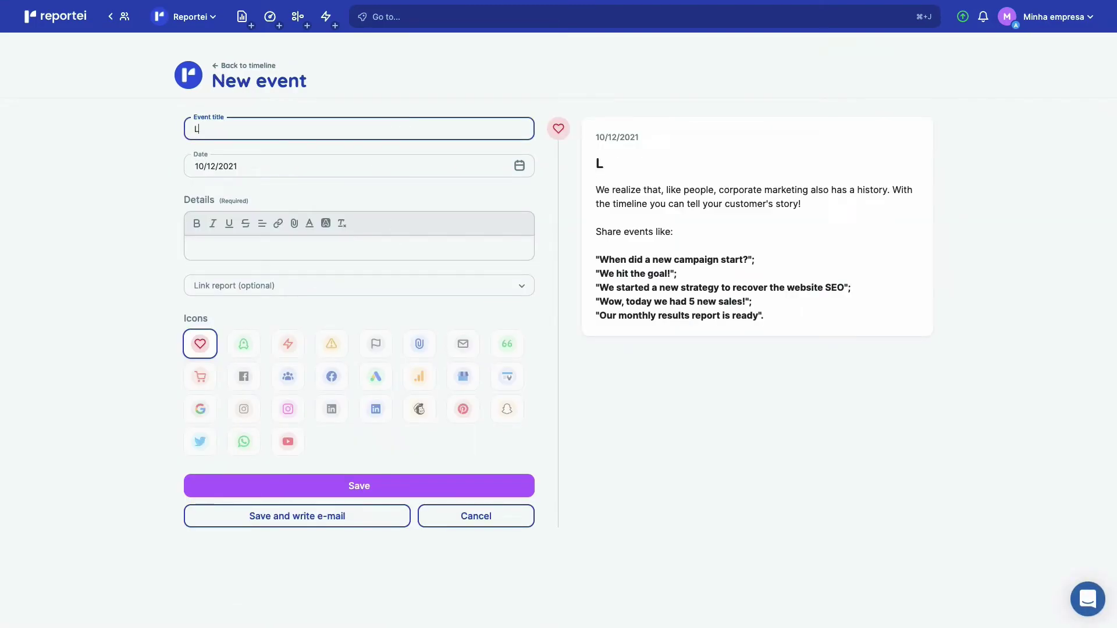
{"action": "key", "text": "BackSpace"}
{"action": "type", "text": "First meeting"}
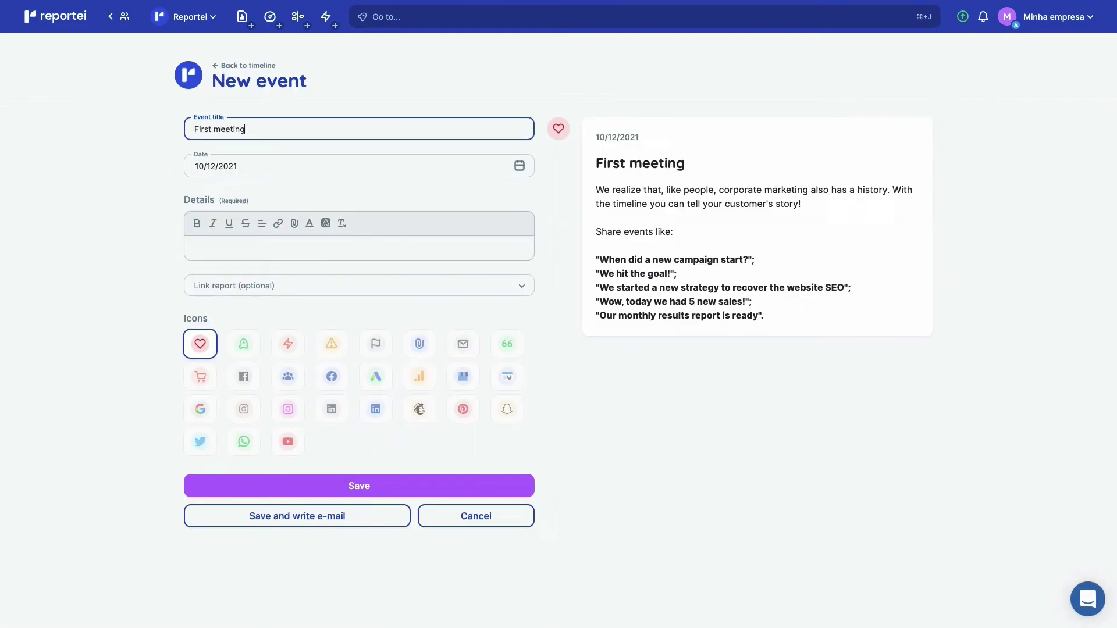
{"action": "left_click", "coordinate": [381, 239]}
{"action": "type", "text": "details"}
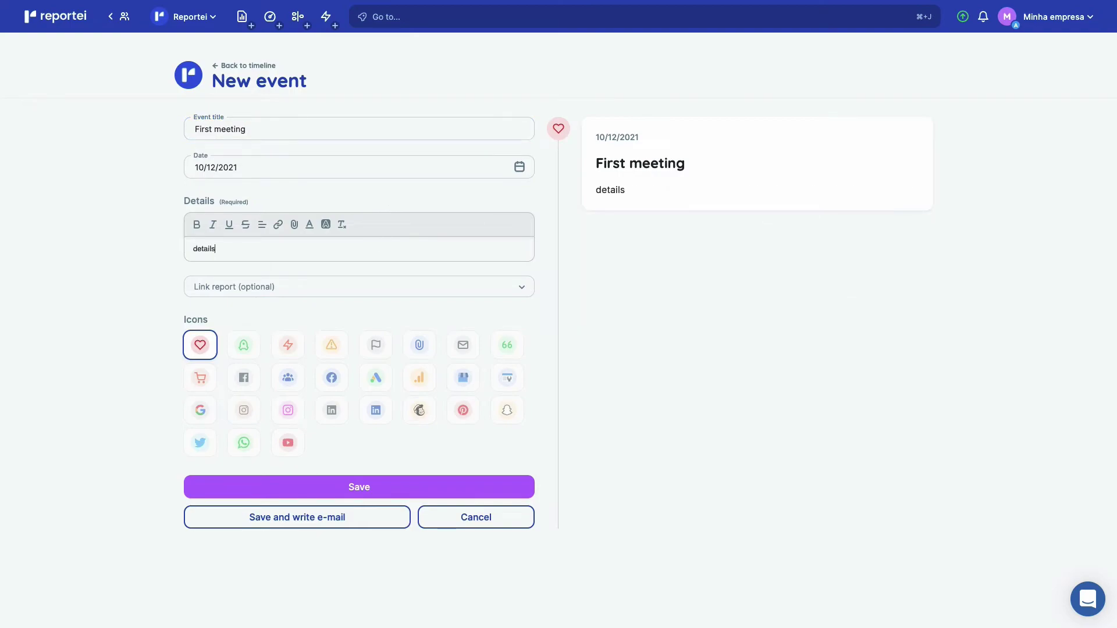
{"action": "left_click", "coordinate": [294, 224]}
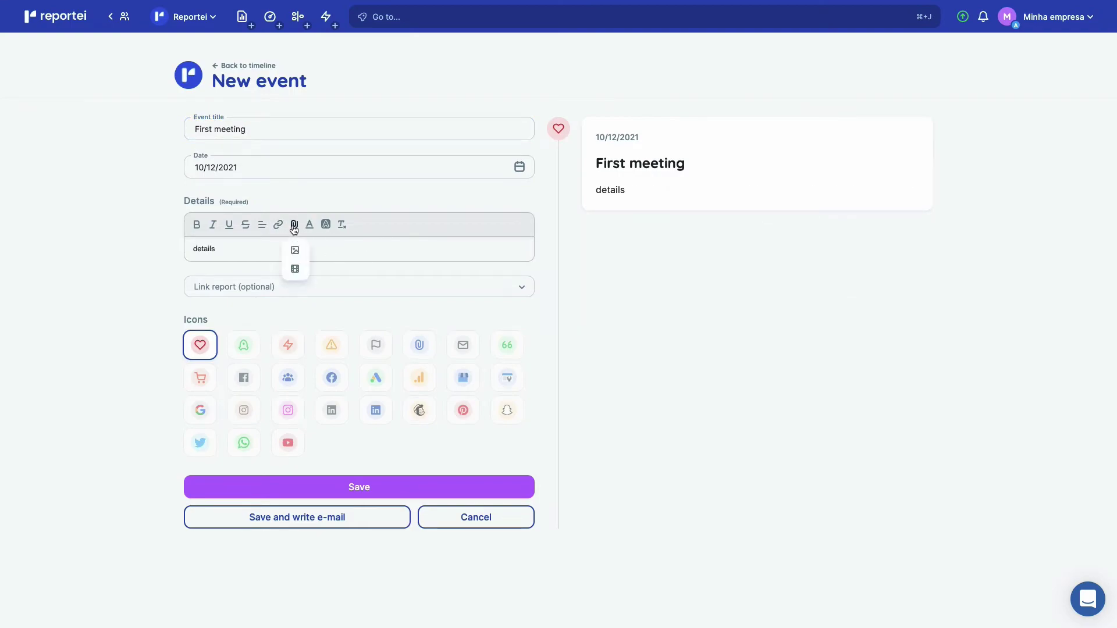
{"action": "left_click", "coordinate": [376, 251]}
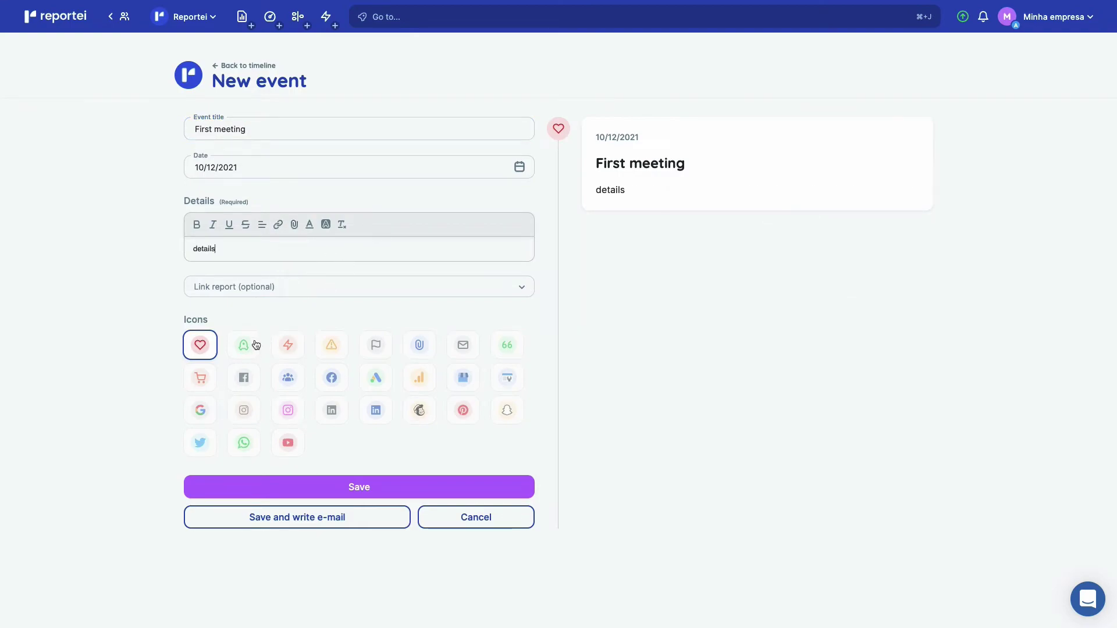
{"action": "left_click", "coordinate": [373, 349]}
{"action": "left_click", "coordinate": [402, 495]}
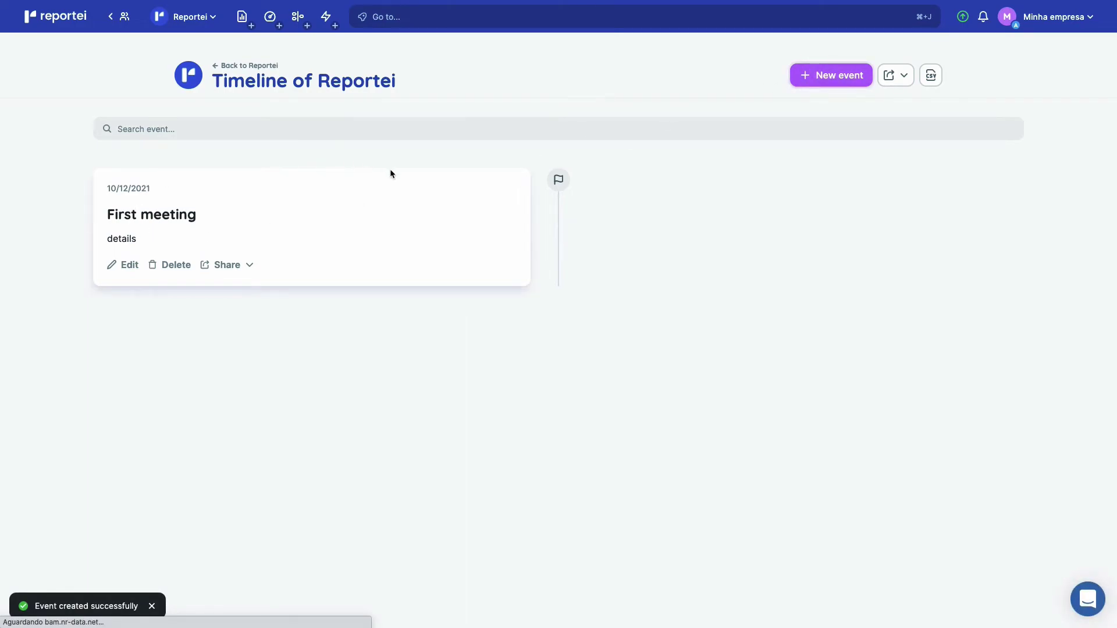
Add a 'First internet sale' timeline event with details and the shopping cart icon.
{"action": "left_click", "coordinate": [831, 75]}
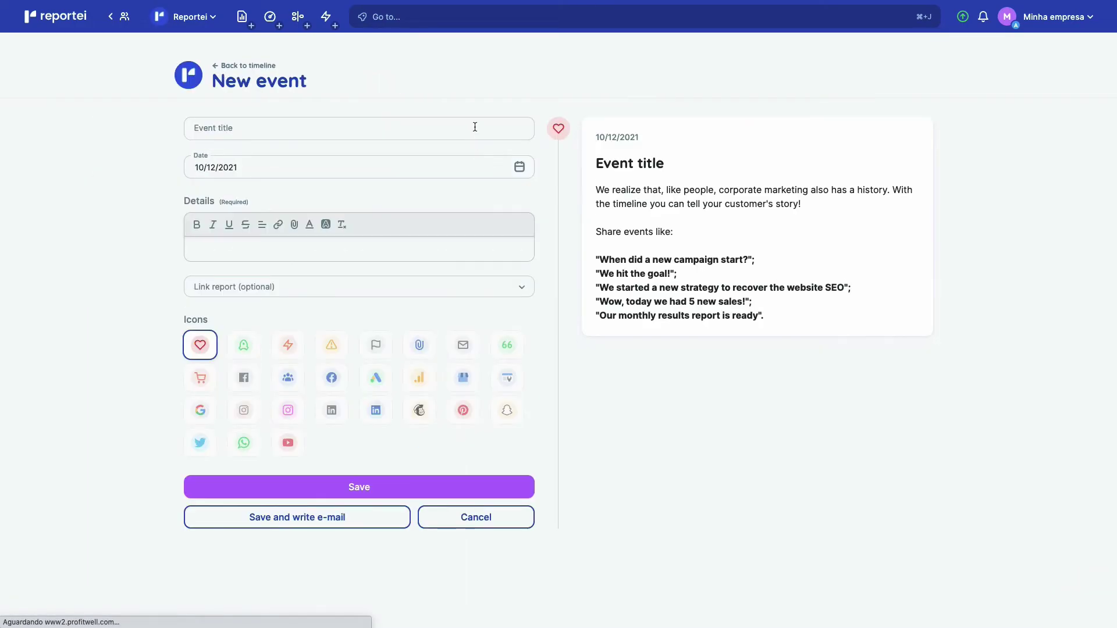
{"action": "type", "text": "First internet sale"}
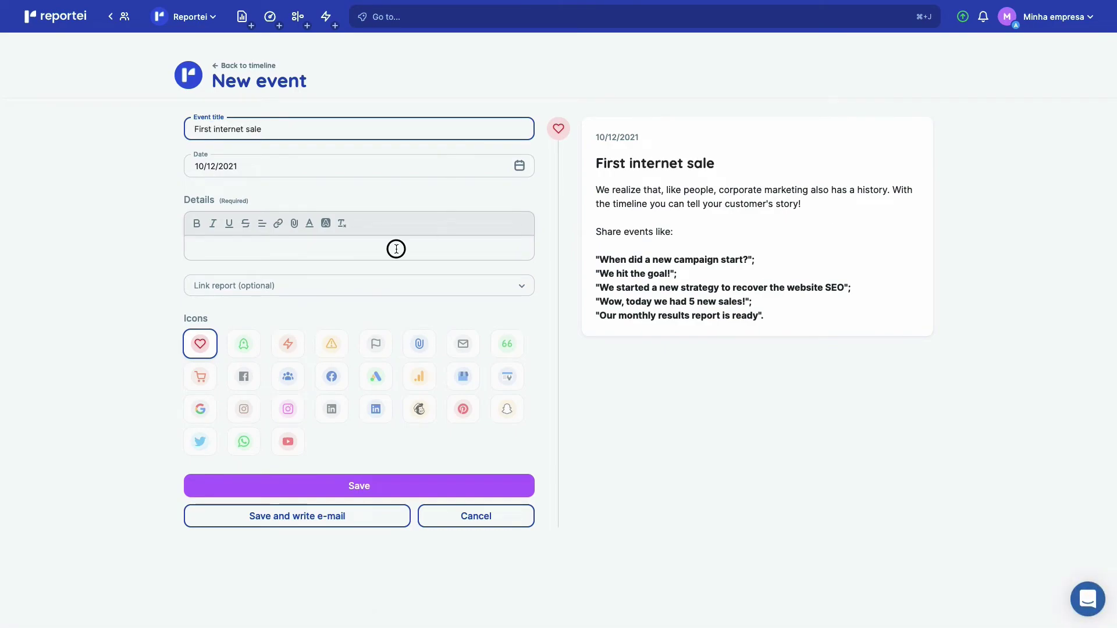
{"action": "left_click", "coordinate": [394, 247]}
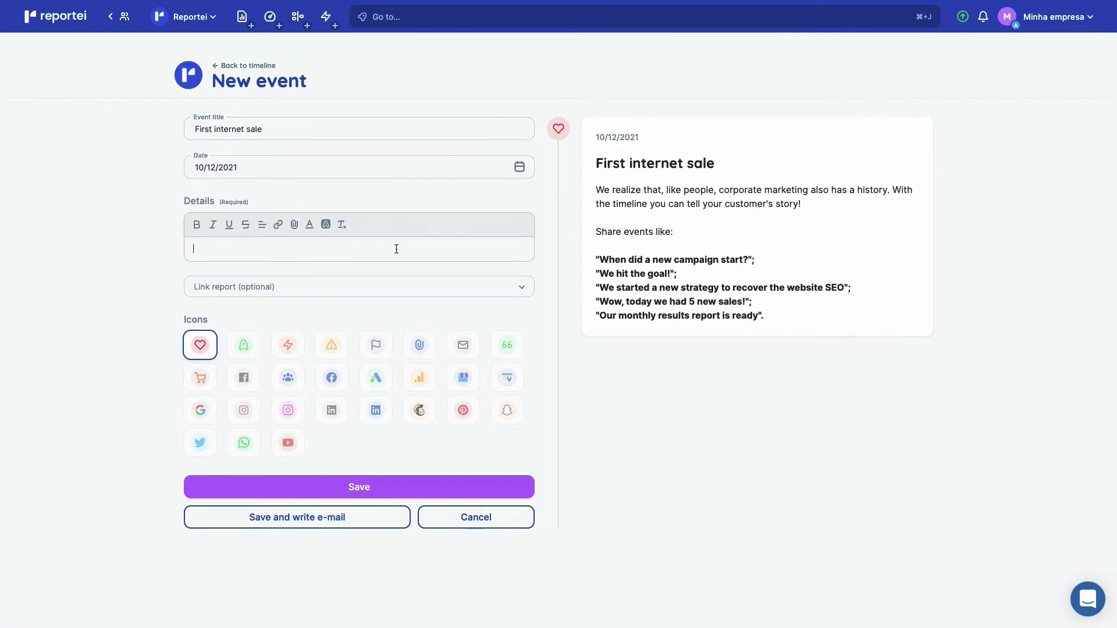
{"action": "type", "text": "details"}
{"action": "key", "text": "Return"}
{"action": "type", "text": "wh"}
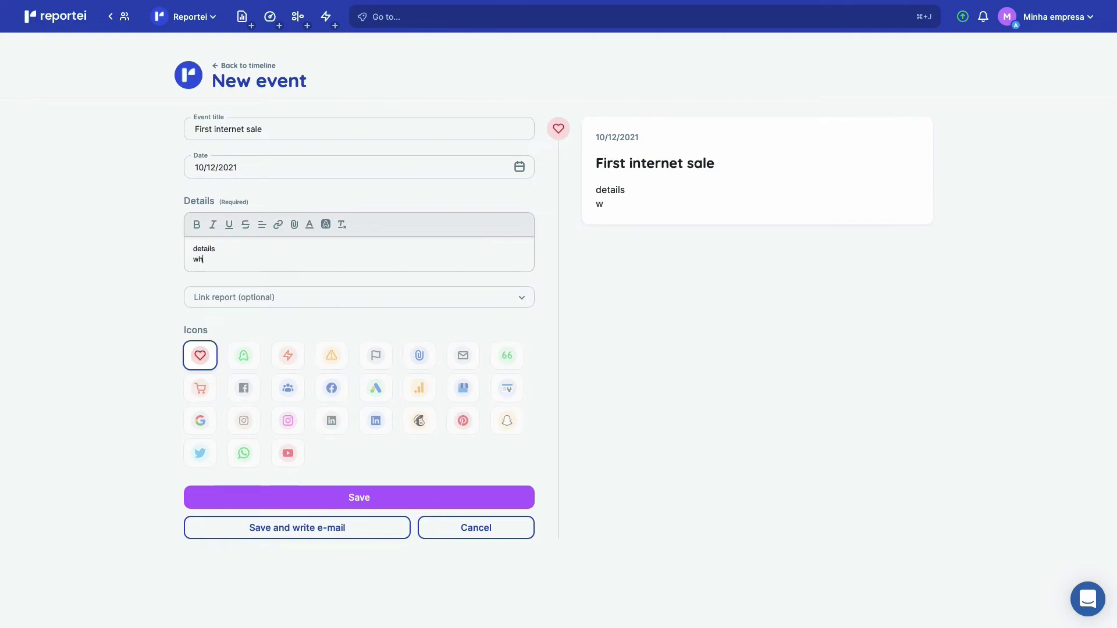
{"action": "type", "text": "ere"}
{"action": "left_click", "coordinate": [200, 388]}
{"action": "left_click", "coordinate": [345, 503]}
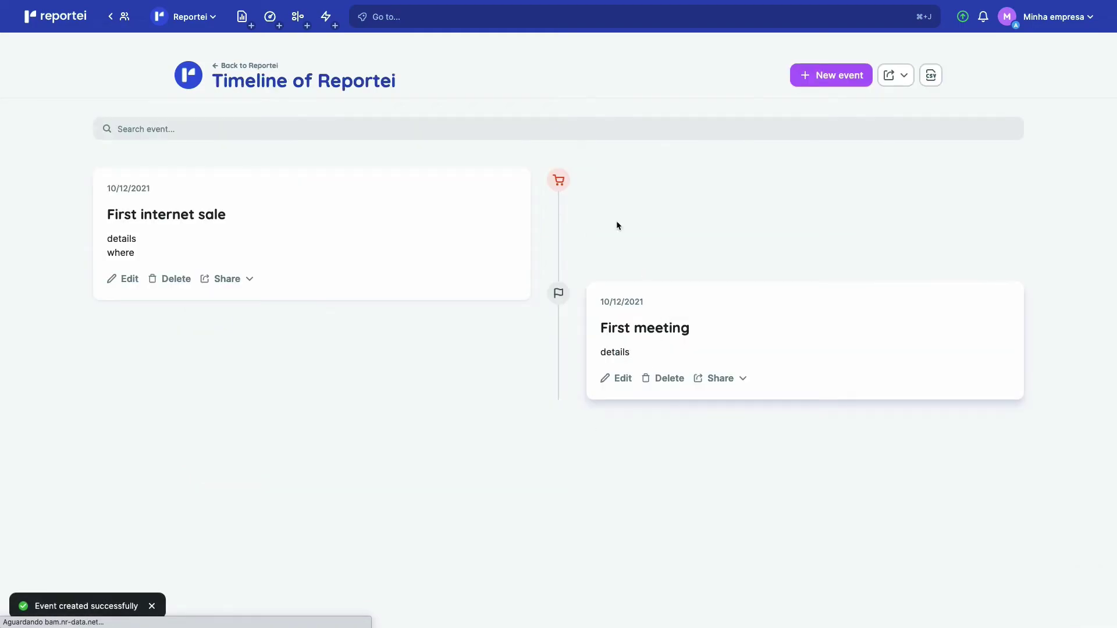
Copy the timeline's share link and return to the client overview.
{"action": "left_click", "coordinate": [903, 87]}
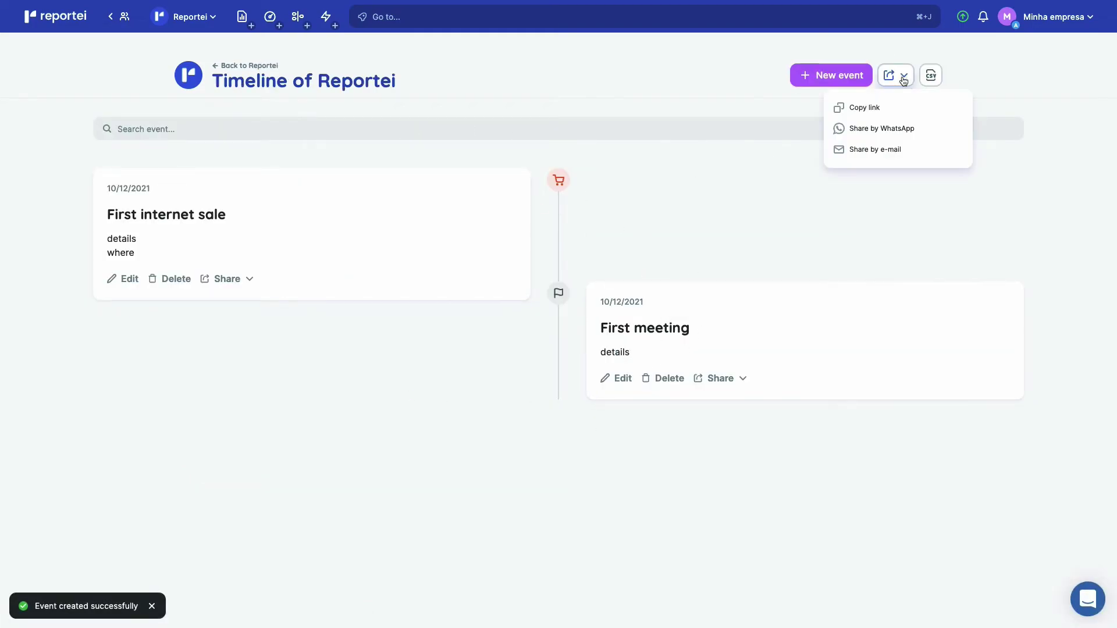
{"action": "left_click", "coordinate": [872, 112]}
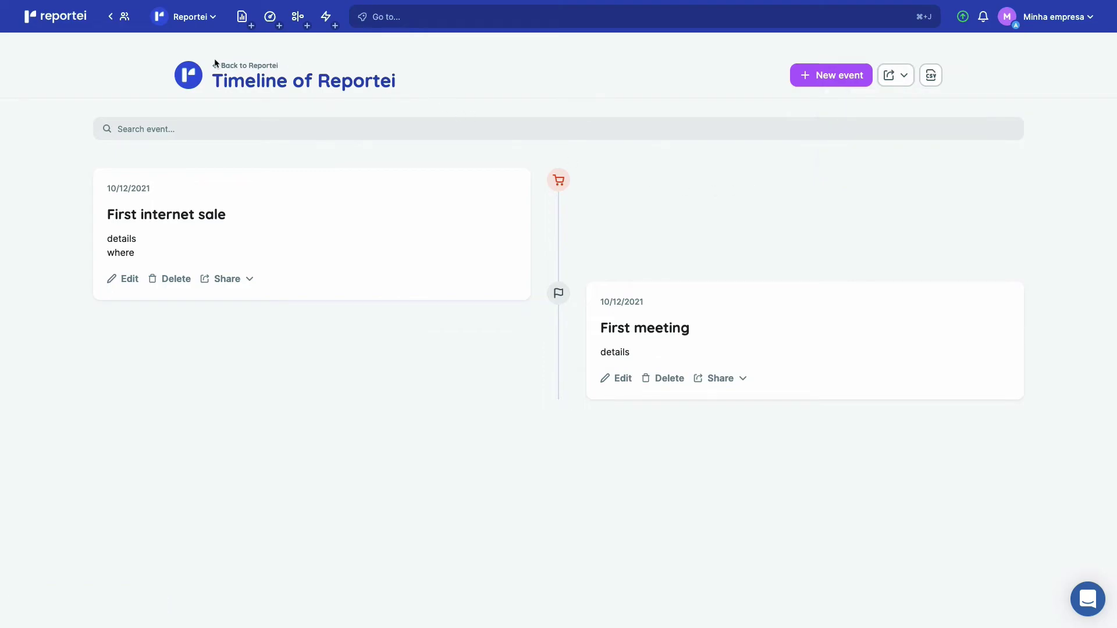
{"action": "left_click", "coordinate": [185, 24]}
Start the client's first automation, set to Monthly and titled Monthly Automation.
{"action": "left_click", "coordinate": [187, 55]}
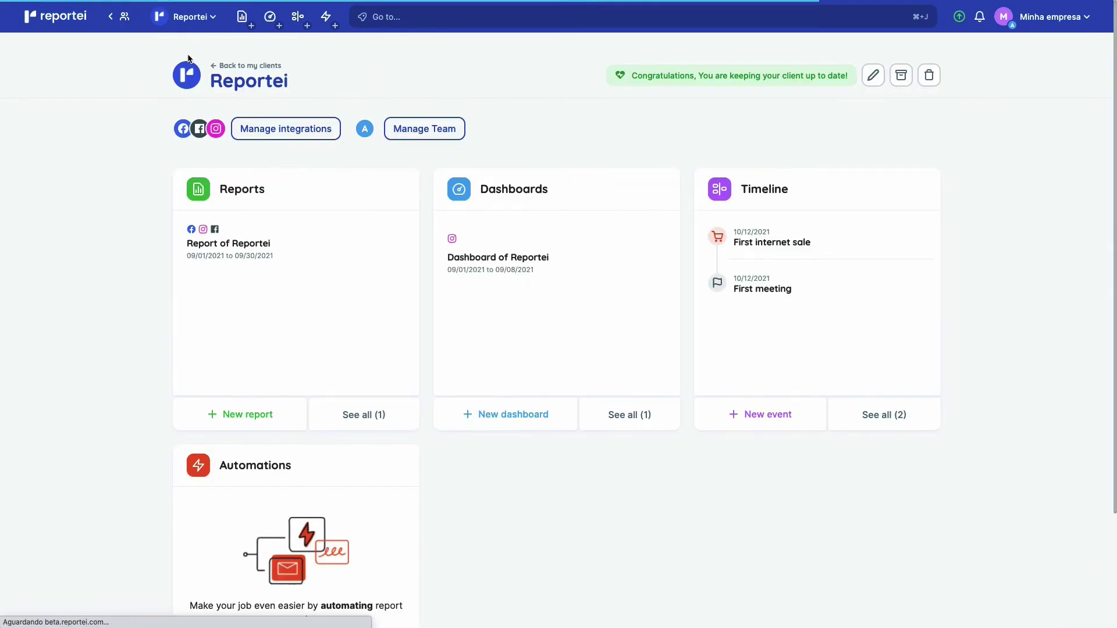
{"action": "scroll", "coordinate": [434, 528], "scroll_direction": "down", "scroll_amount": 3}
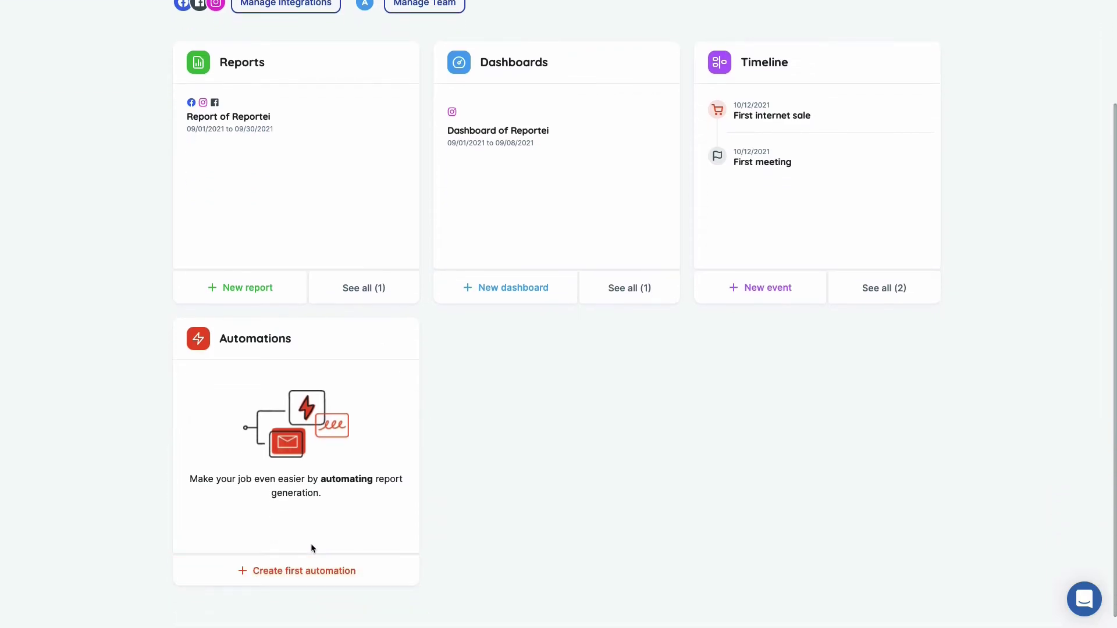
{"action": "left_click", "coordinate": [308, 569]}
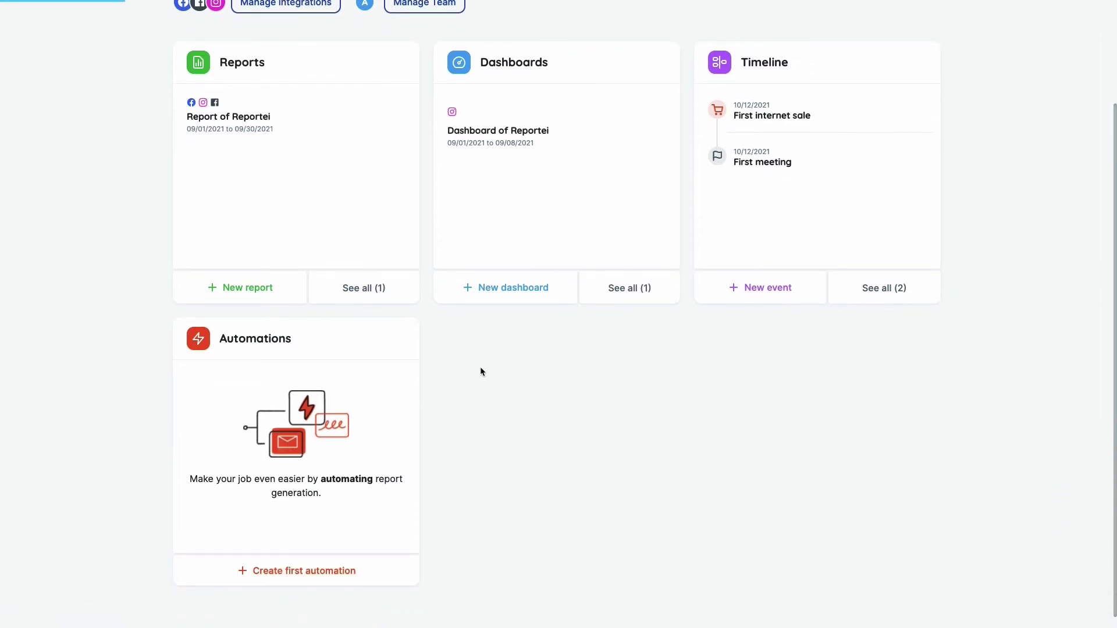
{"action": "left_click", "coordinate": [512, 192]}
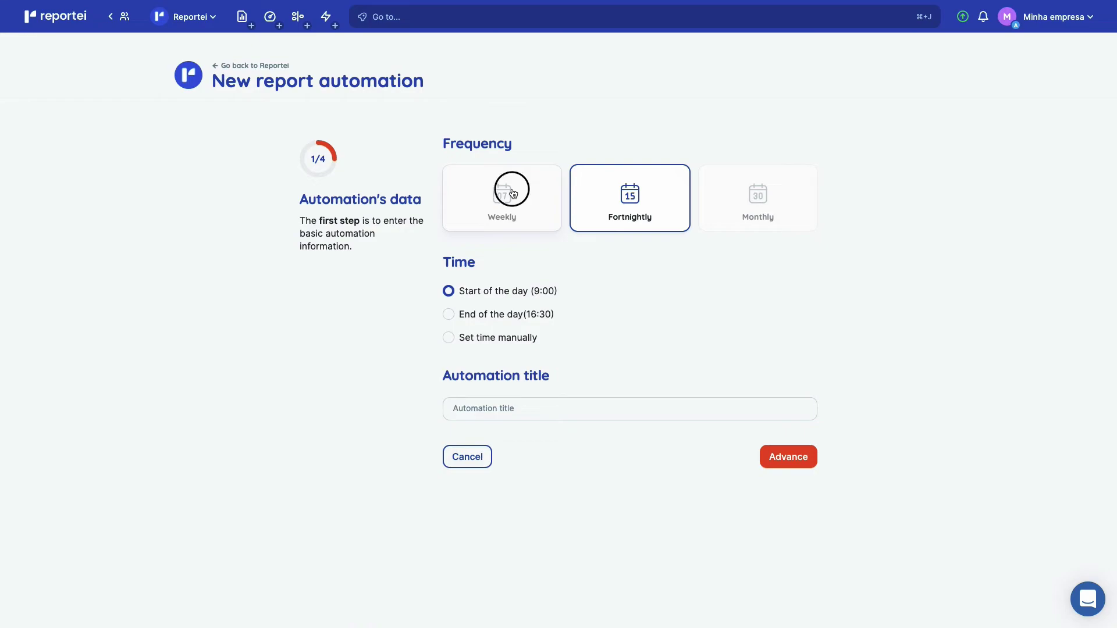
{"action": "left_click", "coordinate": [783, 188]}
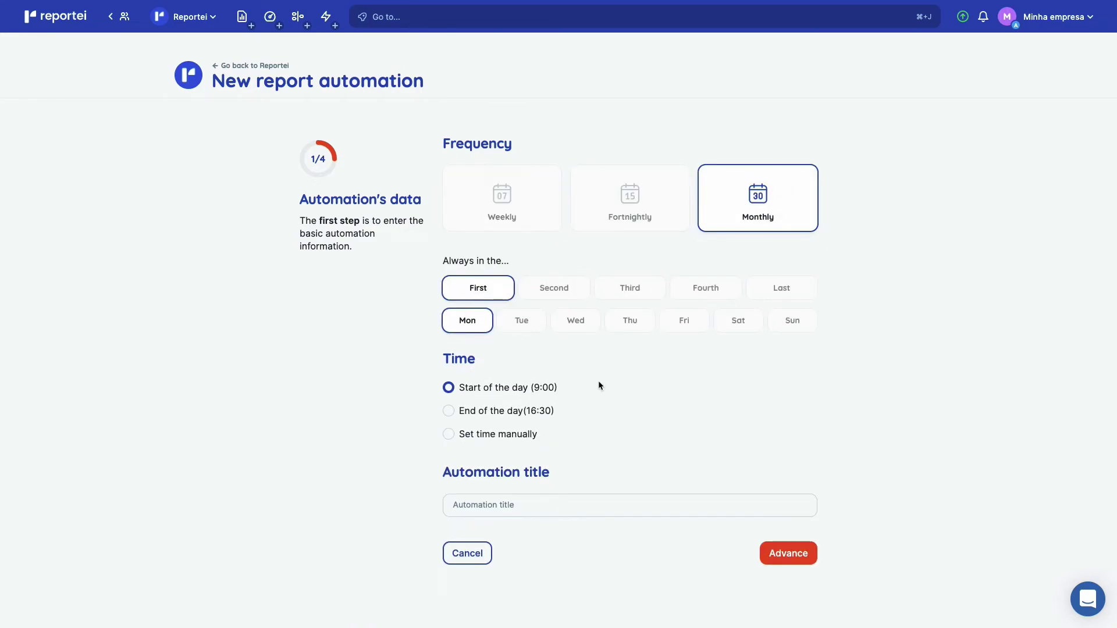
{"action": "left_click", "coordinate": [539, 501]}
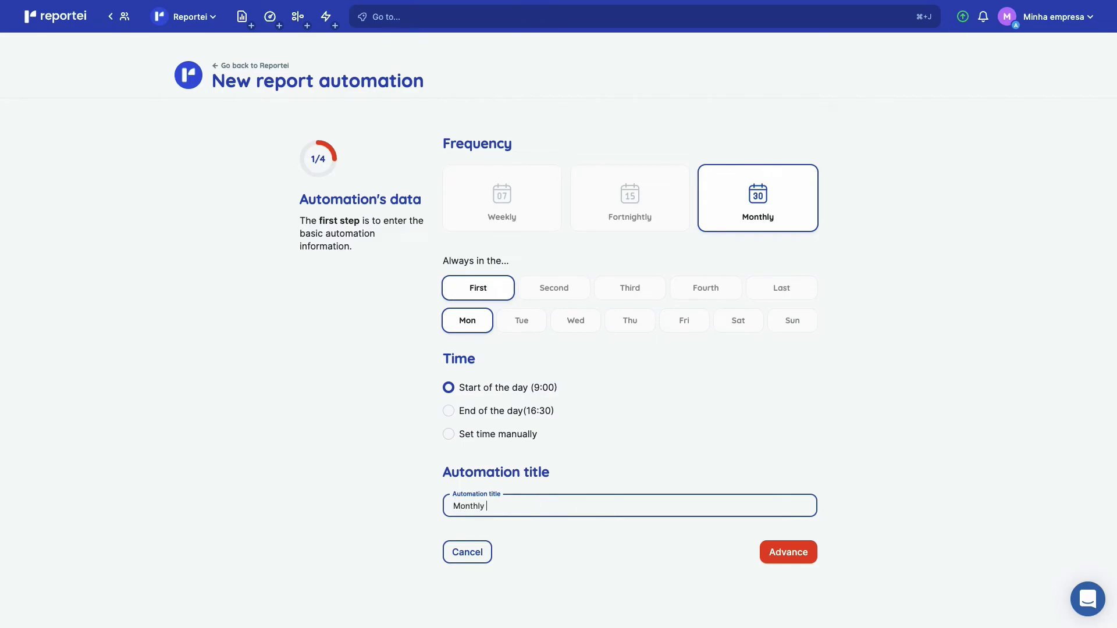
{"action": "left_click", "coordinate": [801, 555]}
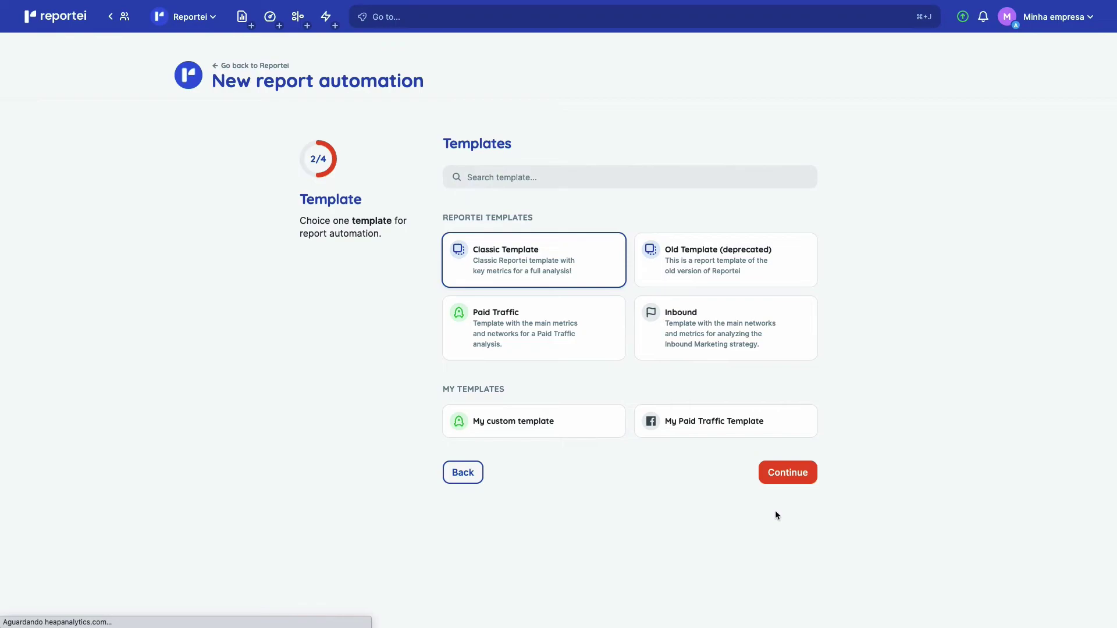
Use the Classic Template with only the Facebook integration and report title 'Faceboom'.
{"action": "left_click", "coordinate": [780, 470]}
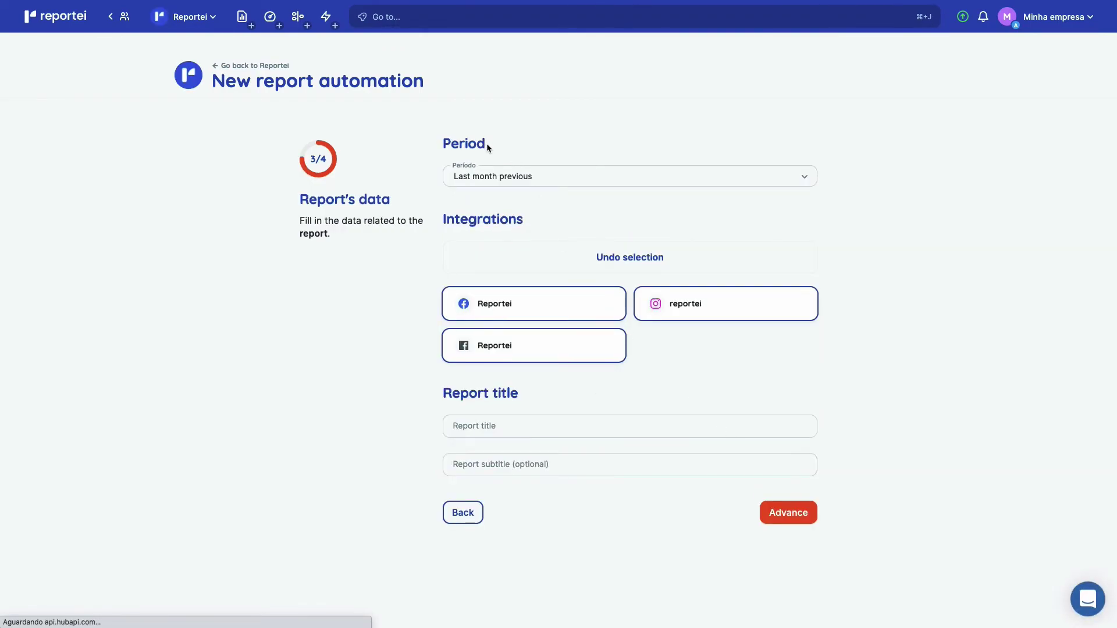
{"action": "left_click", "coordinate": [553, 257]}
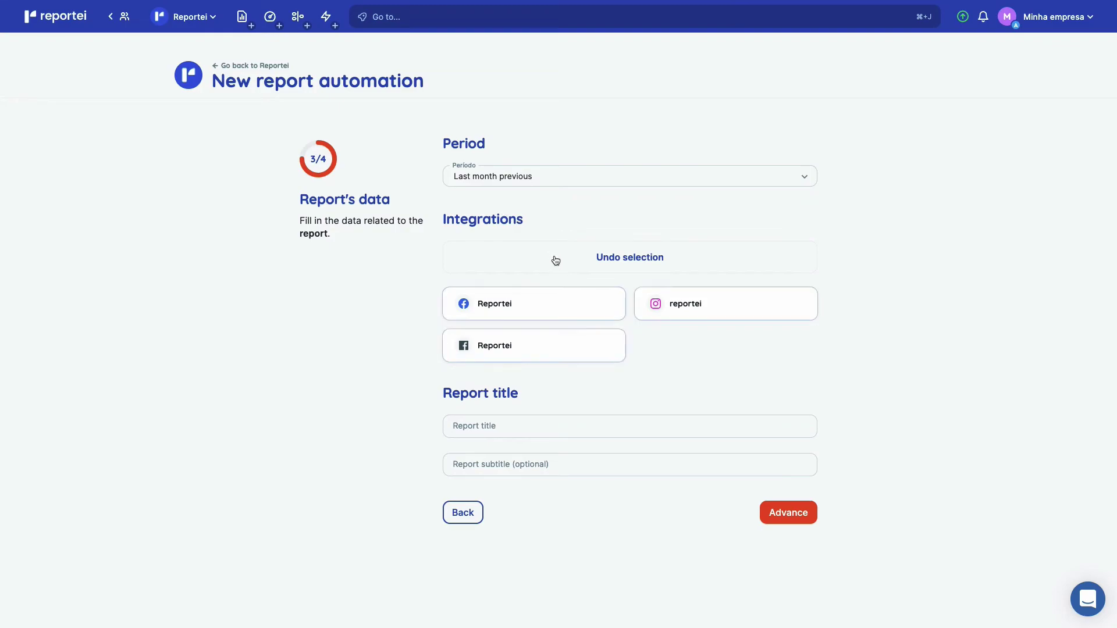
{"action": "left_click", "coordinate": [554, 306]}
{"action": "left_click", "coordinate": [534, 429]}
{"action": "type", "text": "Faceboom"}
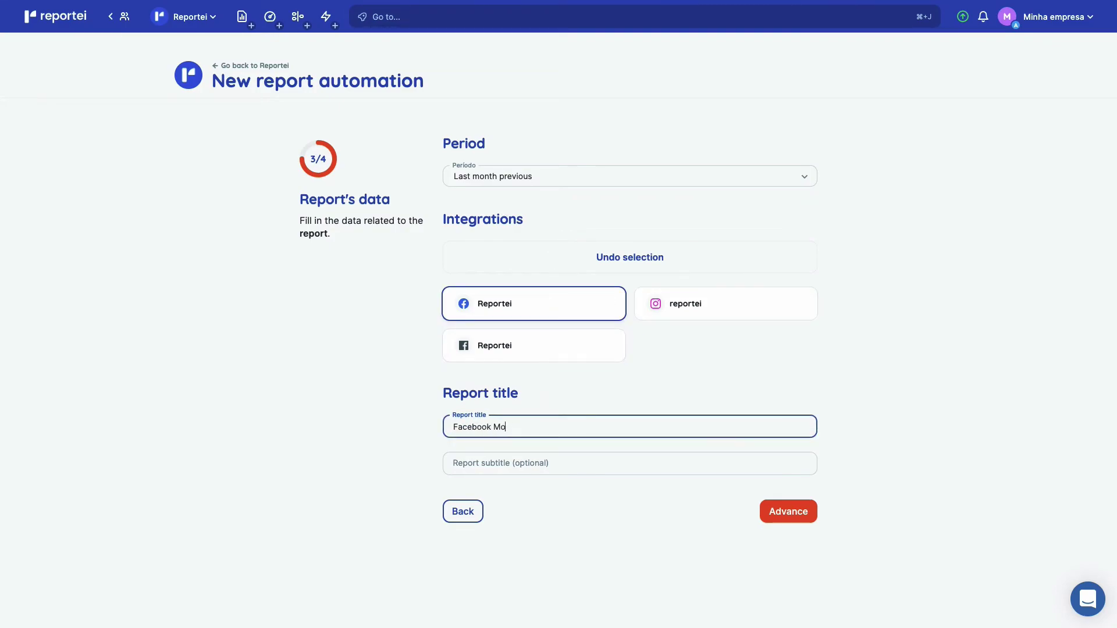
{"action": "left_click", "coordinate": [767, 512]}
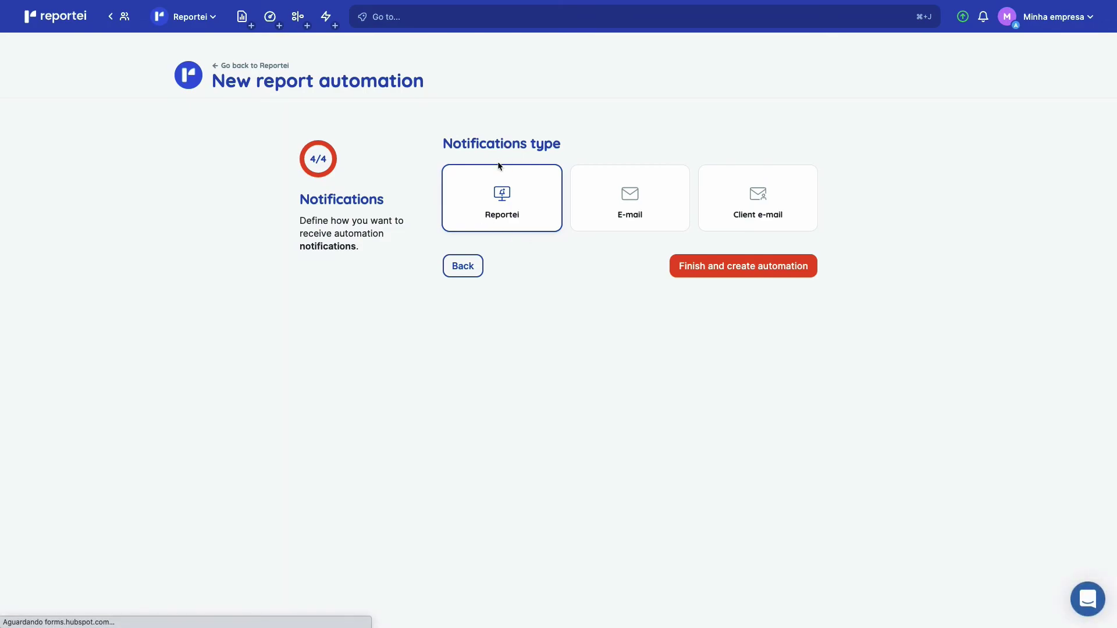
Leave the e-mail notifications off and create the automation.
{"action": "left_click", "coordinate": [631, 212]}
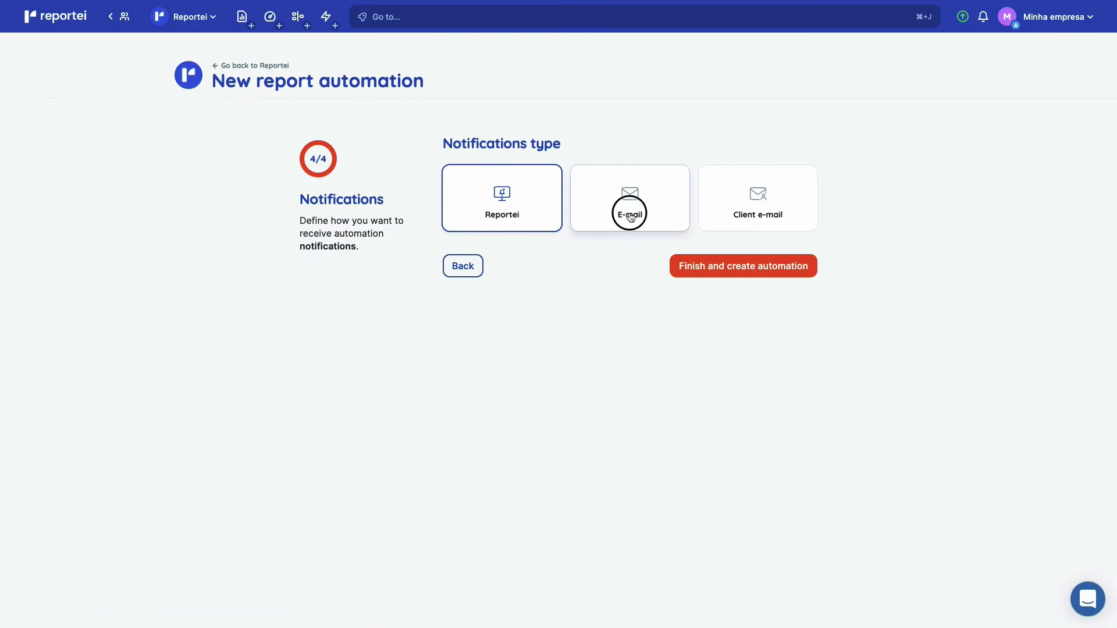
{"action": "left_click", "coordinate": [631, 215]}
{"action": "left_click", "coordinate": [788, 224]}
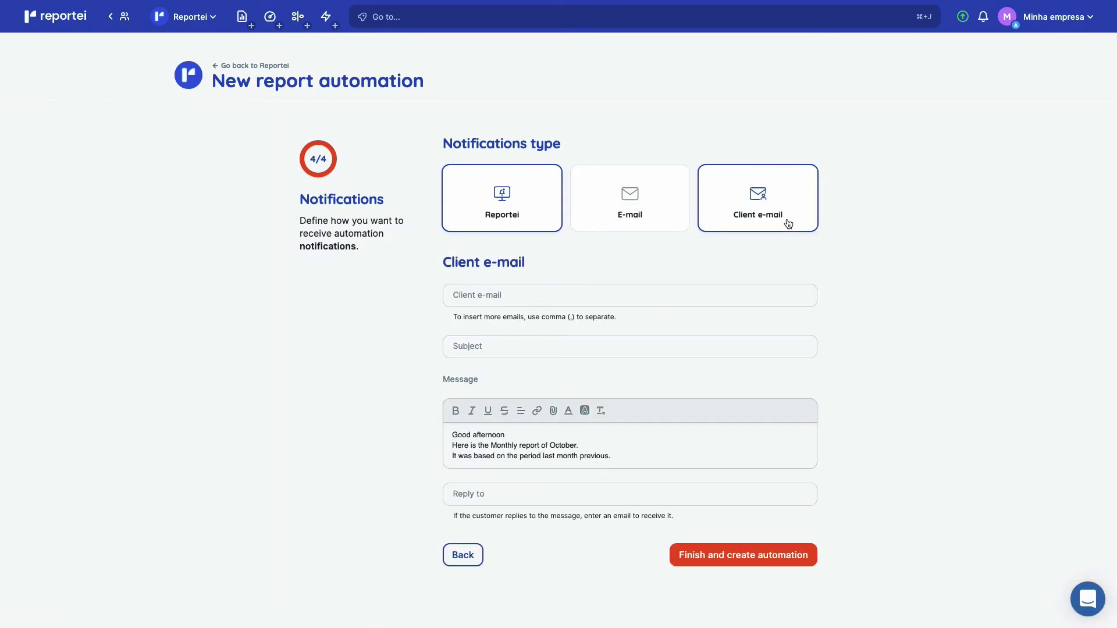
{"action": "left_click", "coordinate": [754, 192]}
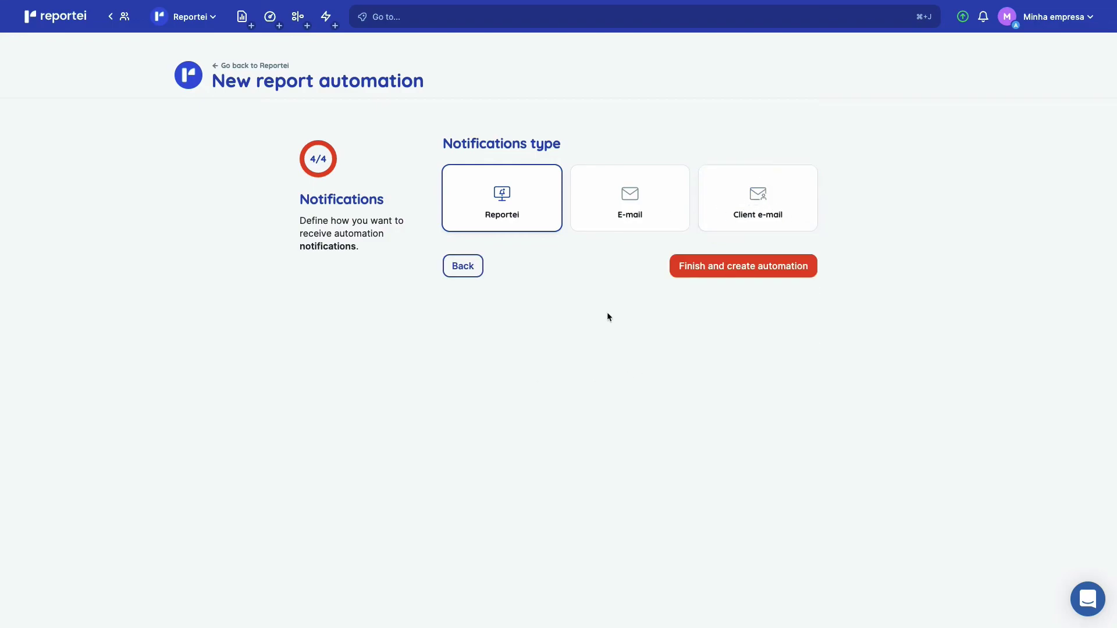
{"action": "left_click", "coordinate": [705, 274]}
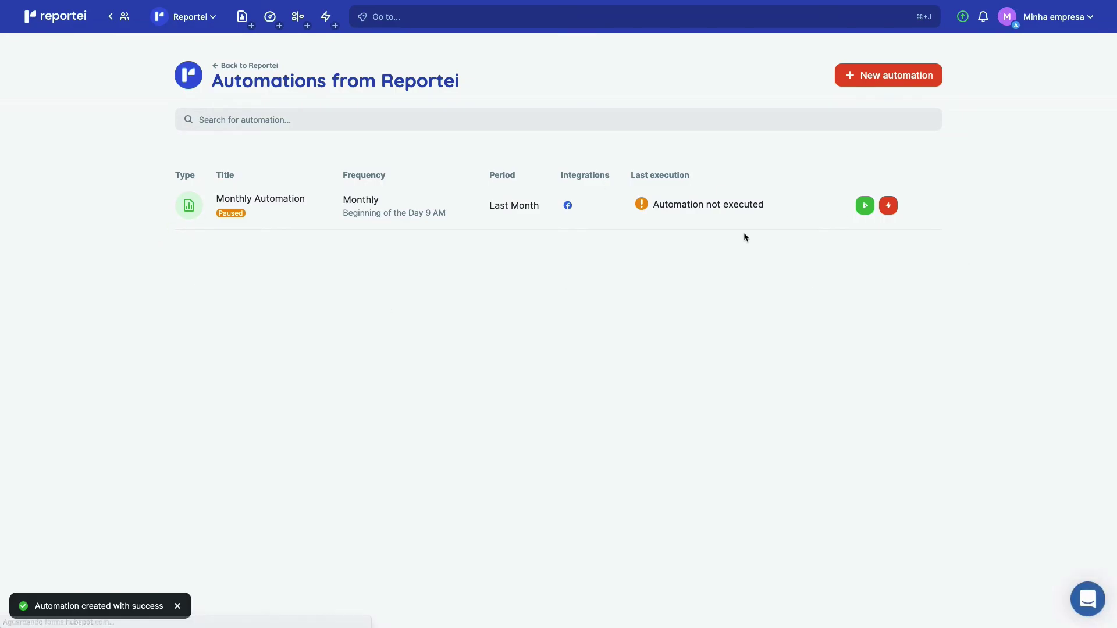
Leave the client page and go back to the My clients list.
{"action": "left_click", "coordinate": [197, 28]}
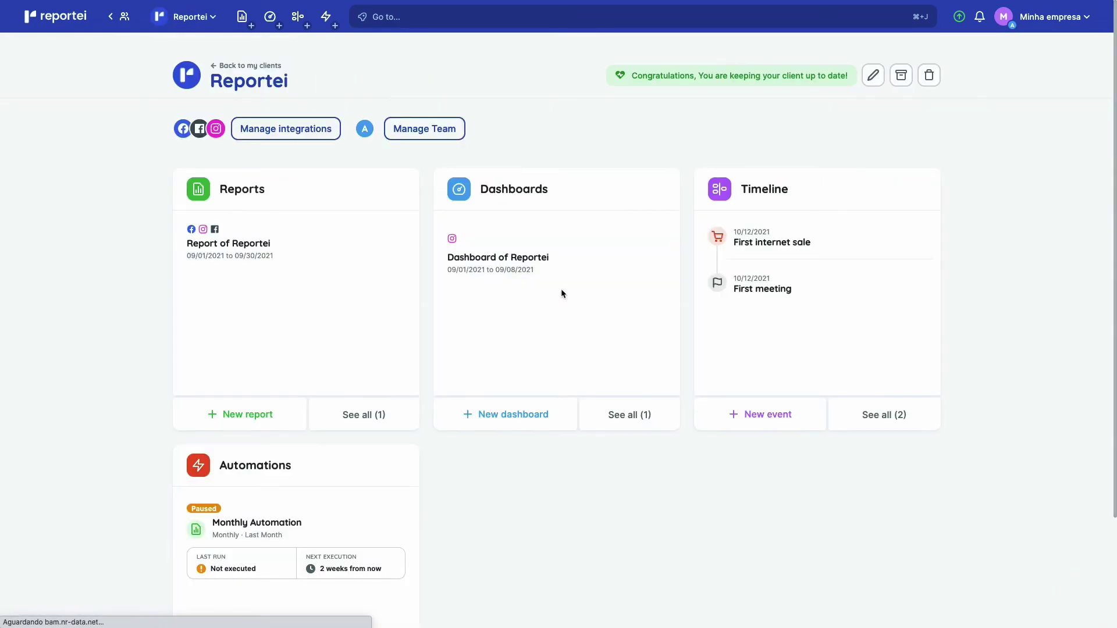
{"action": "scroll", "coordinate": [561, 292], "scroll_direction": "down", "scroll_amount": 2}
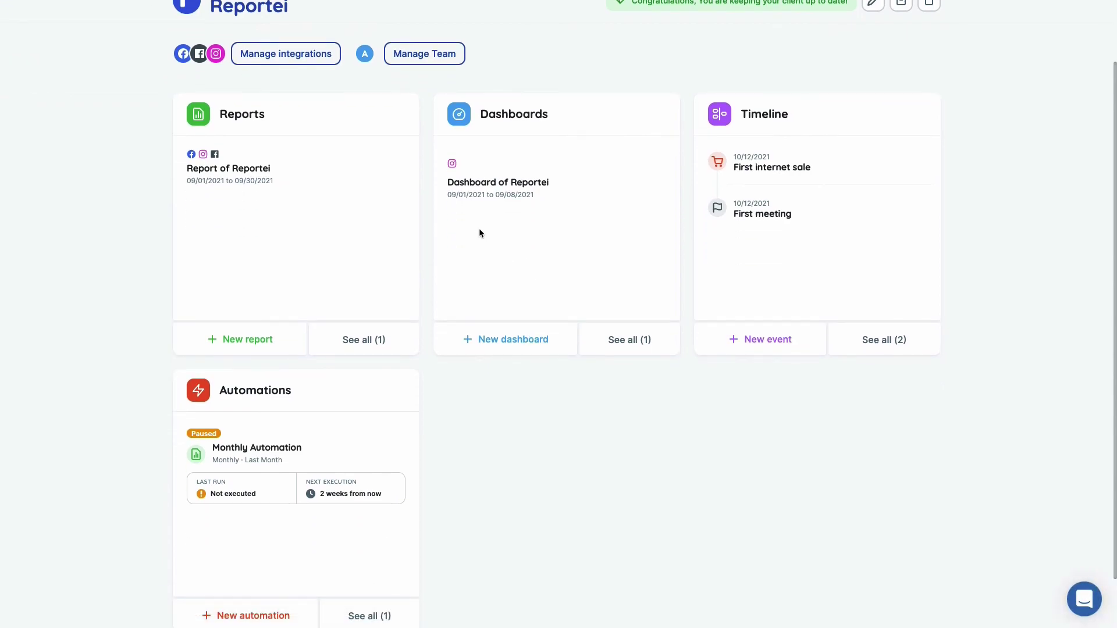
{"action": "scroll", "coordinate": [480, 230], "scroll_direction": "up", "scroll_amount": 1}
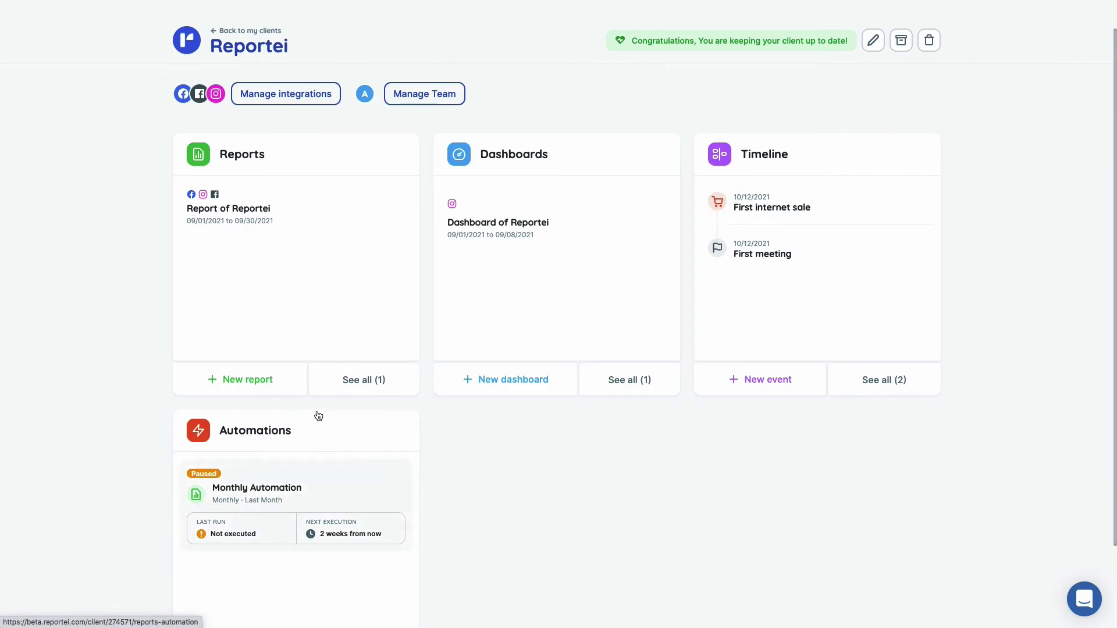
{"action": "scroll", "coordinate": [504, 278], "scroll_direction": "up", "scroll_amount": 1}
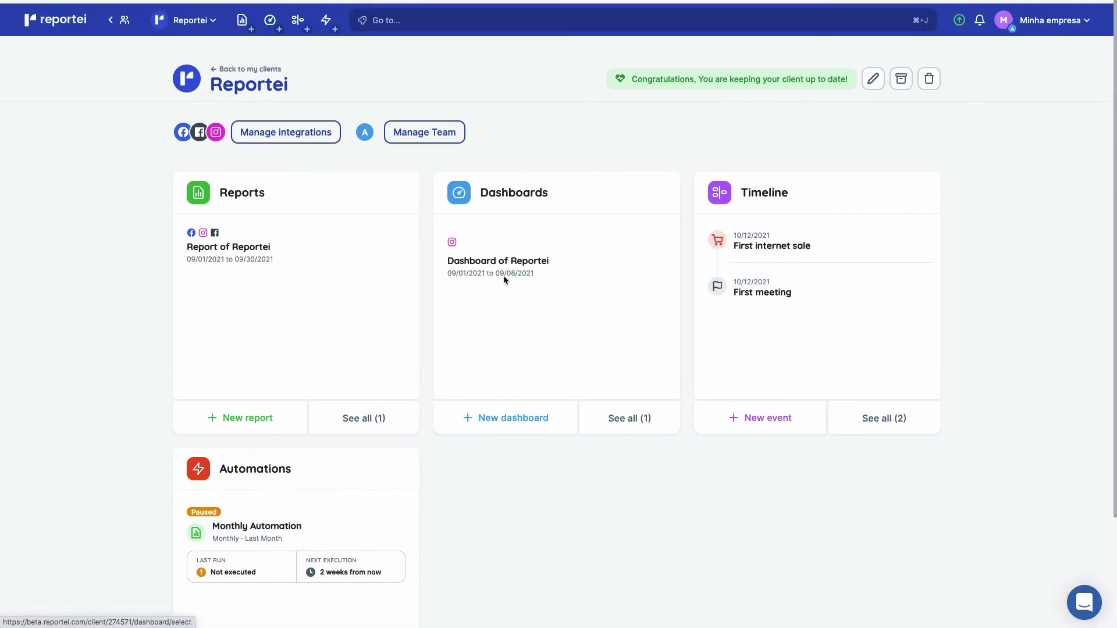
{"action": "left_click", "coordinate": [120, 23]}
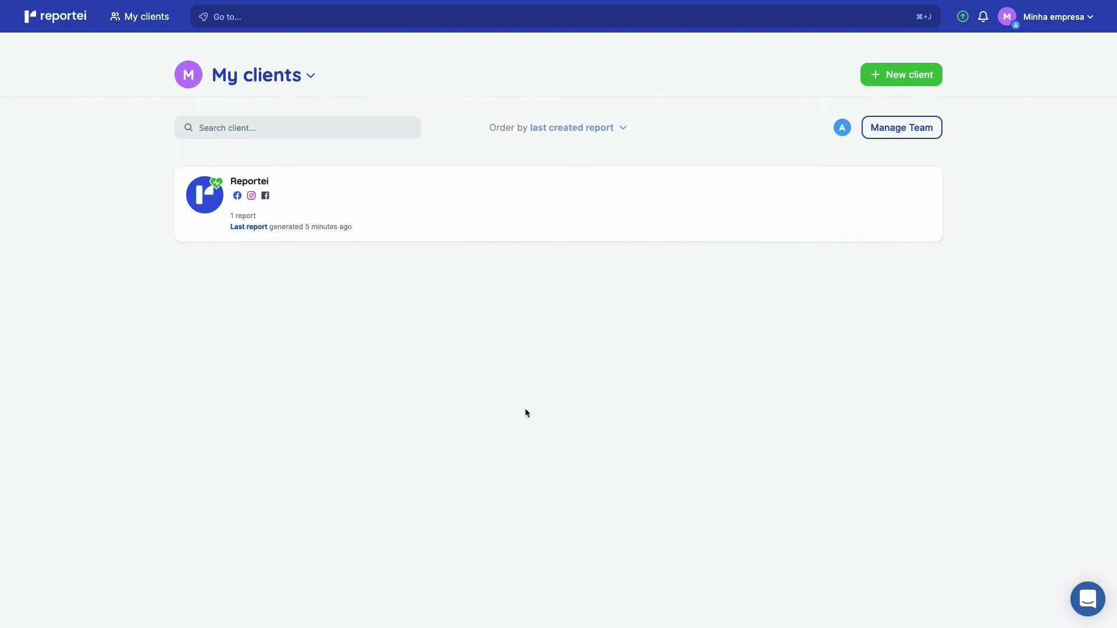
Look at the Reportei client's extra options and the quick navigation search, closing both.
{"action": "mouse_move", "coordinate": [216, 186]}
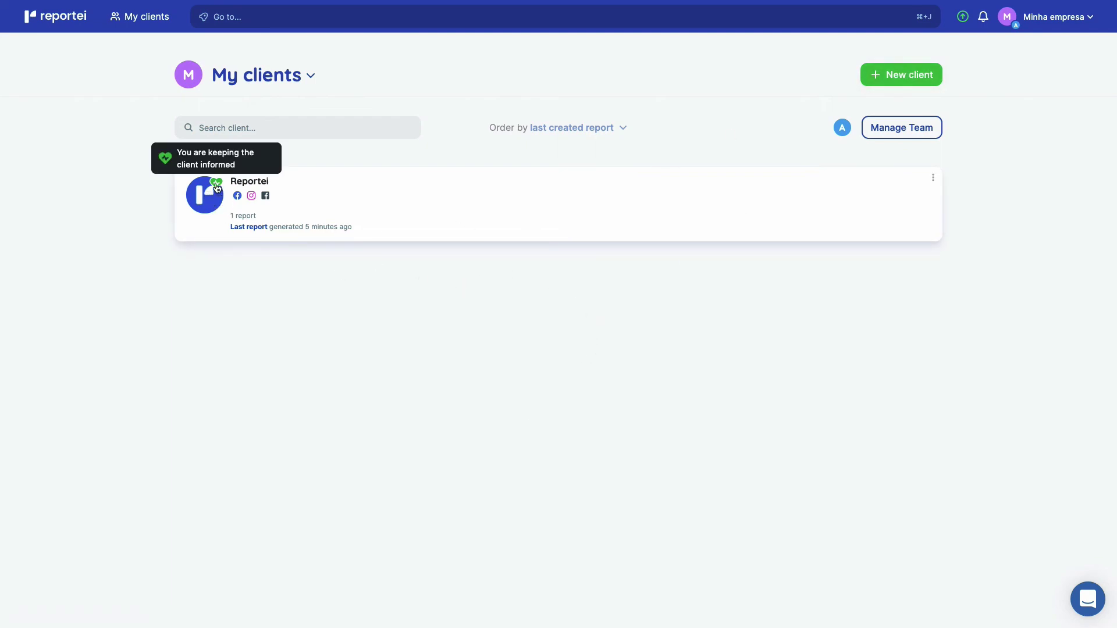
{"action": "left_click", "coordinate": [933, 177]}
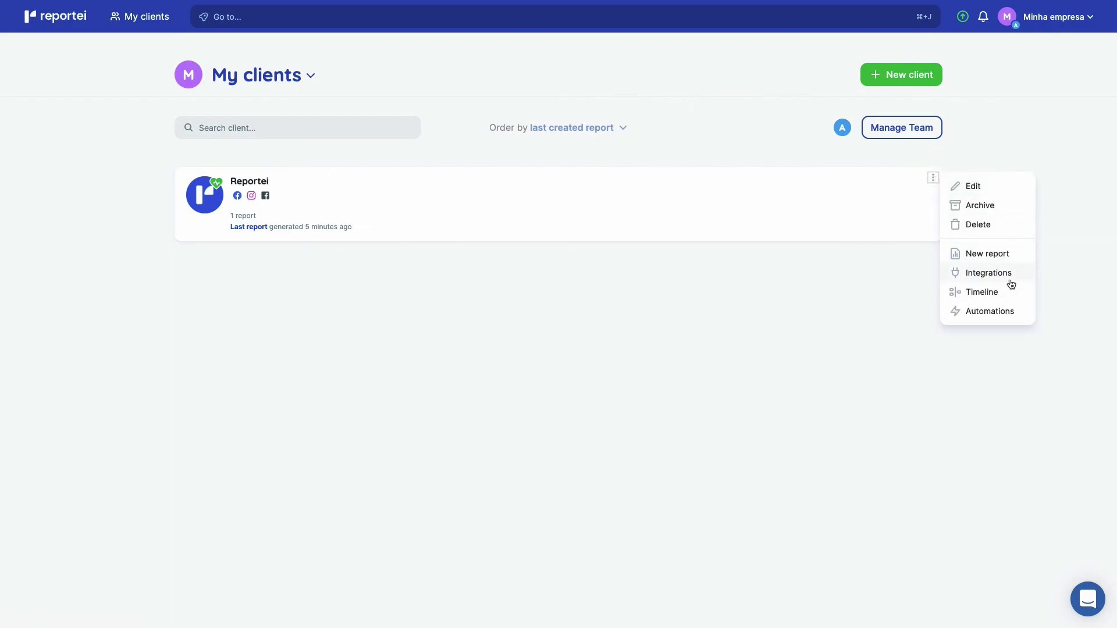
{"action": "left_click", "coordinate": [789, 470]}
{"action": "left_click", "coordinate": [385, 21]}
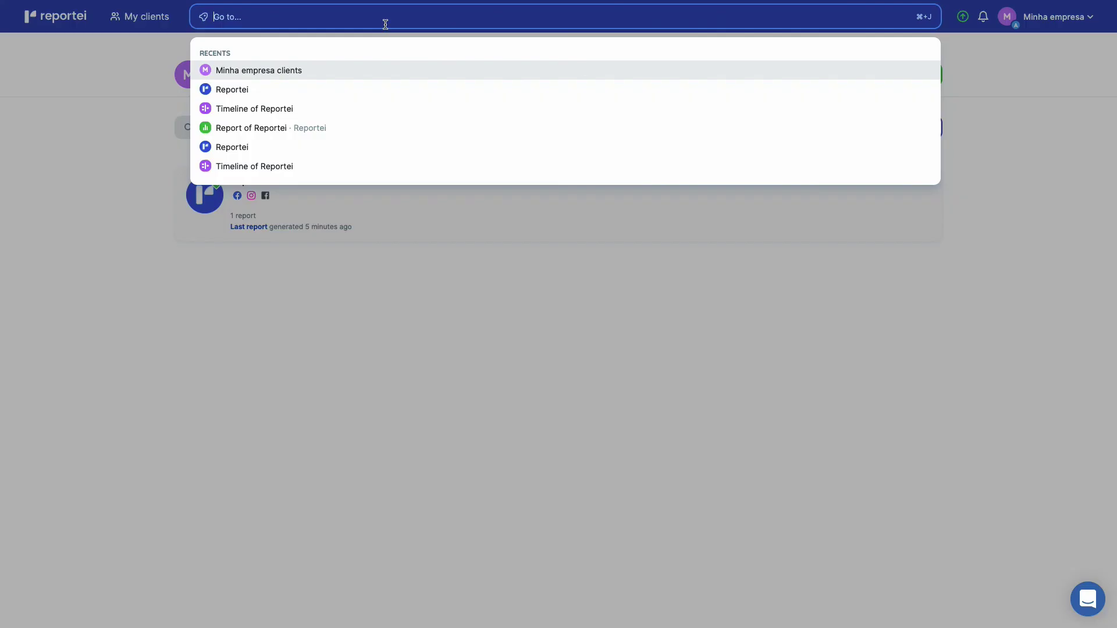
{"action": "left_click", "coordinate": [69, 226]}
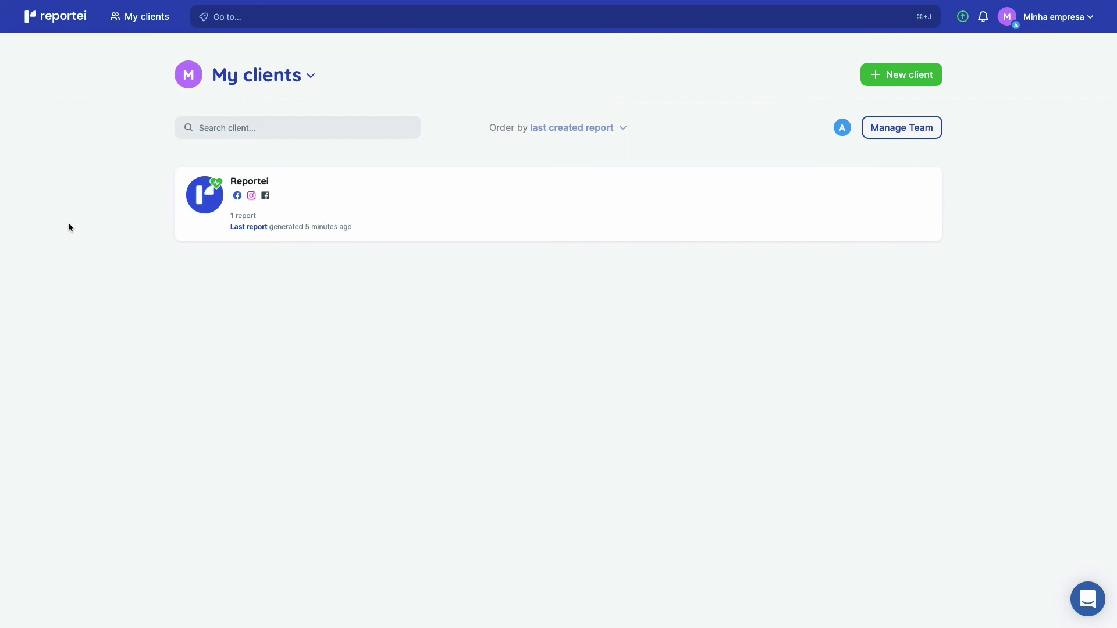